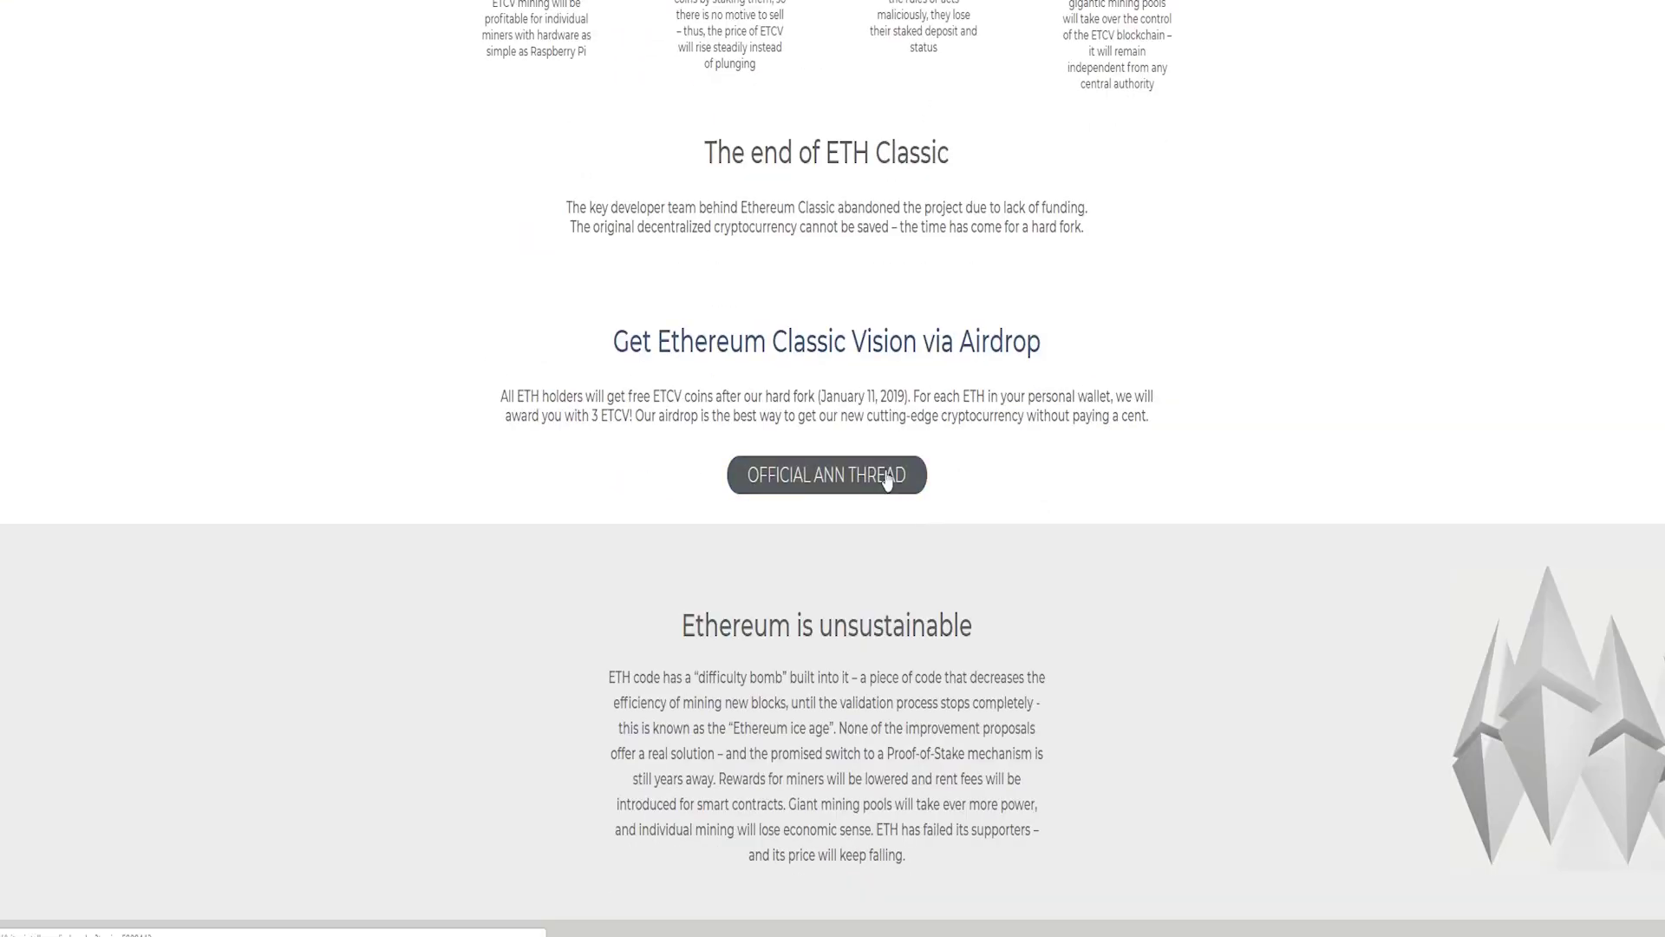
scroll(985, 477, down, 3)
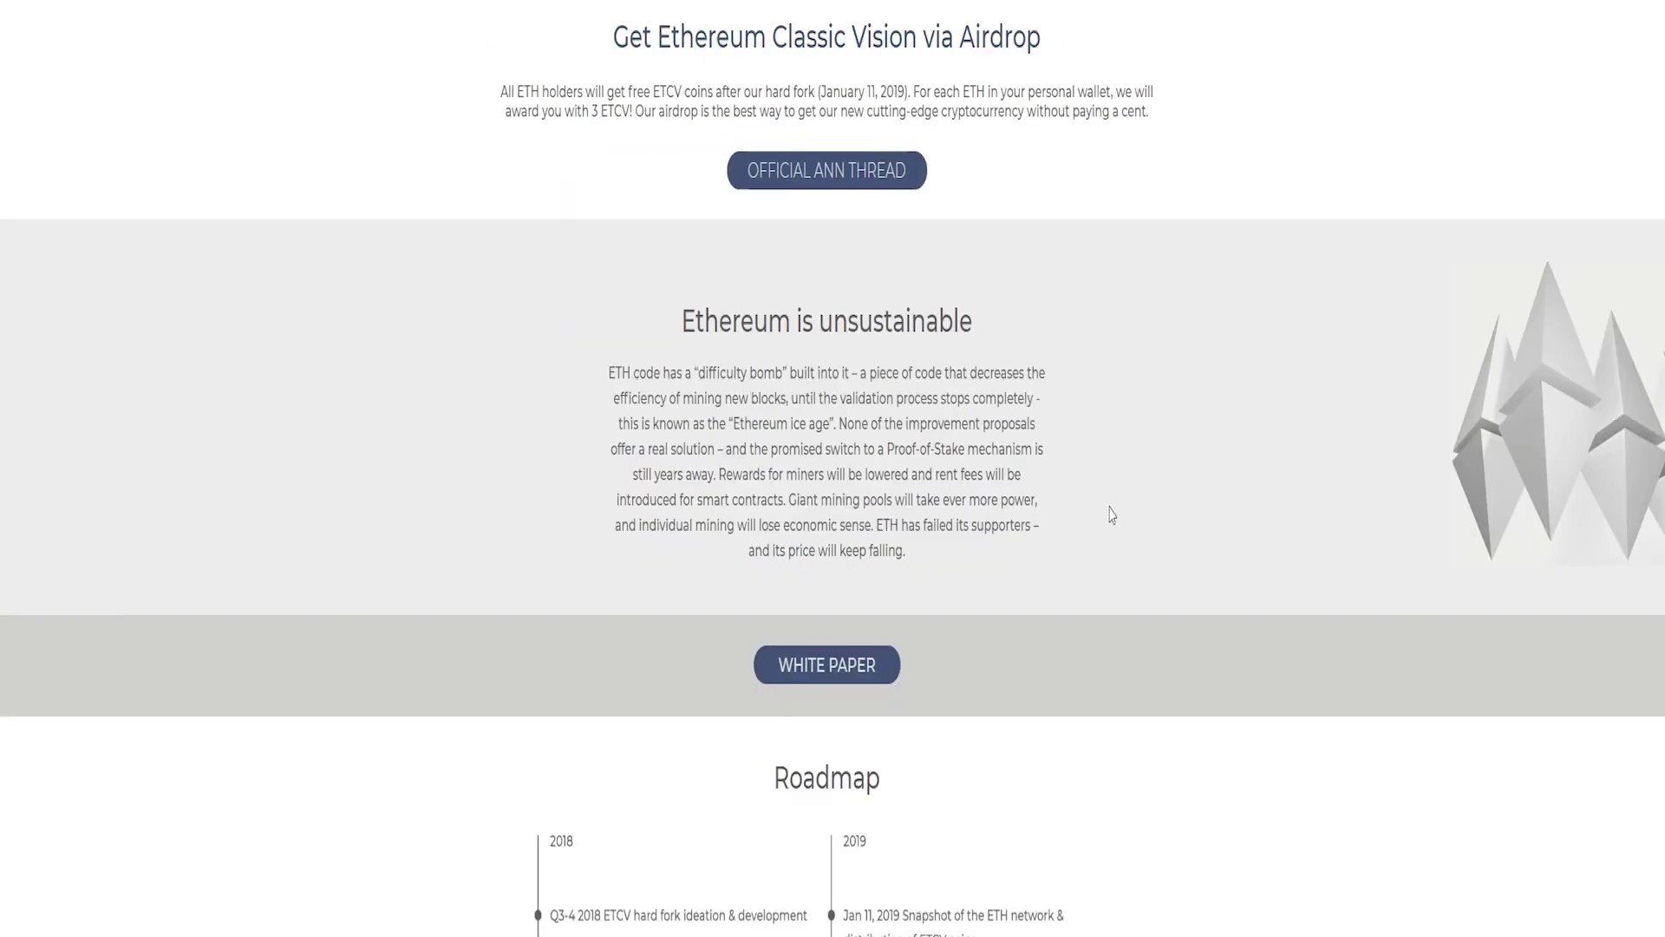
scroll(990, 521, down, 3)
scroll(1020, 520, down, 3)
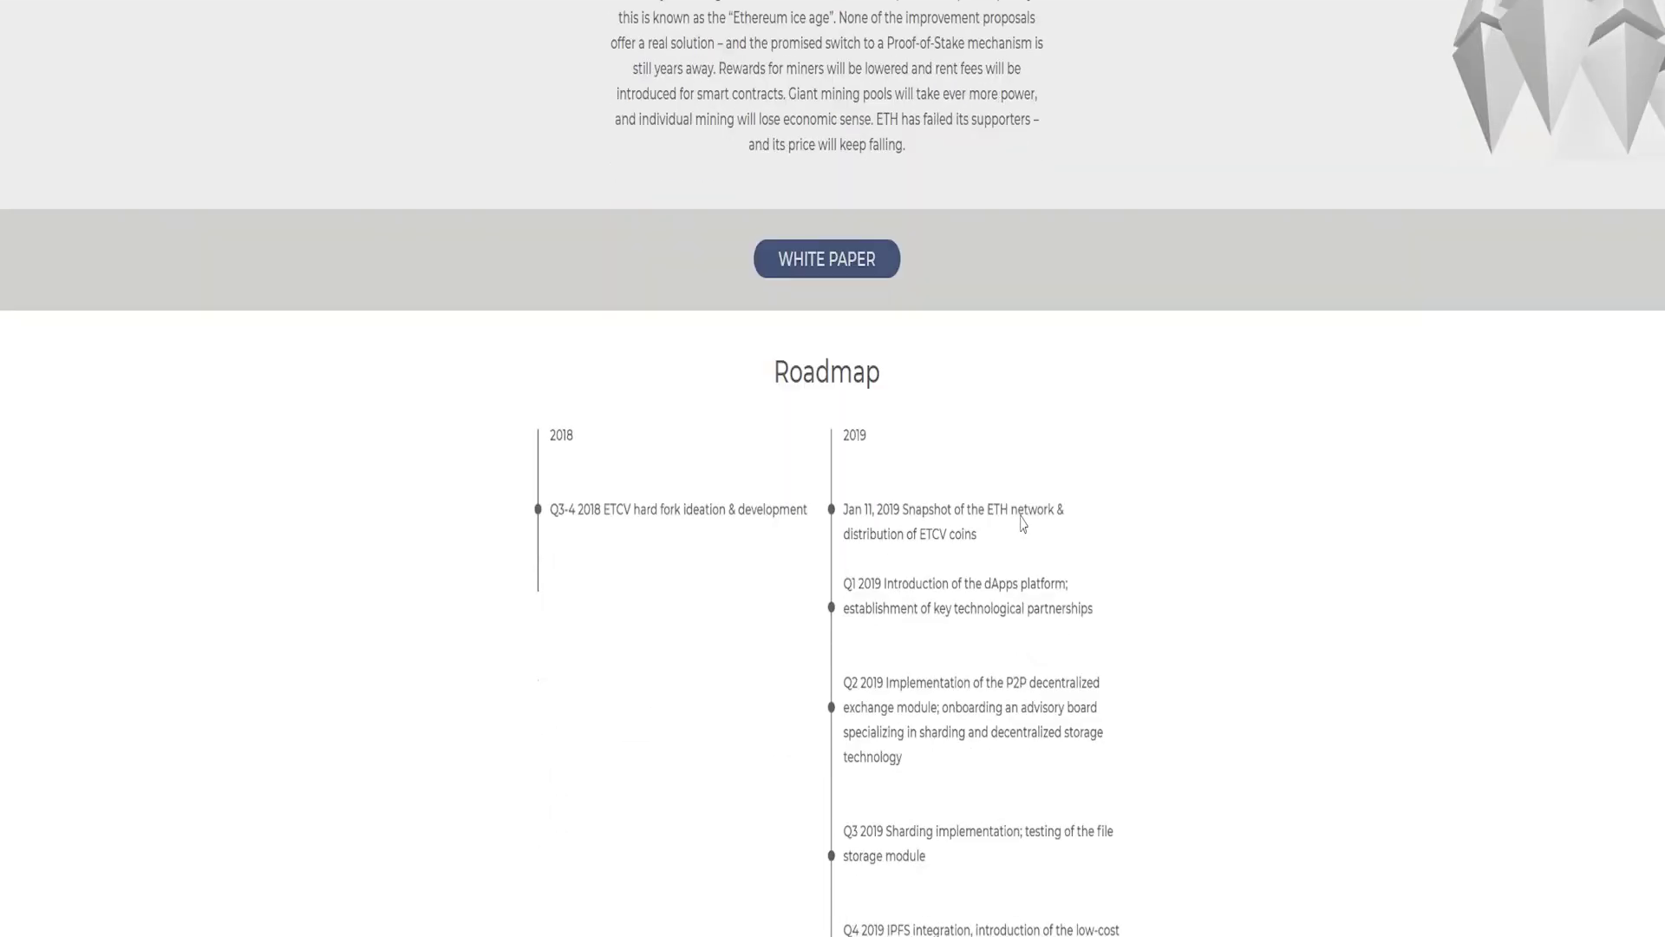
scroll(1049, 434, up, 3)
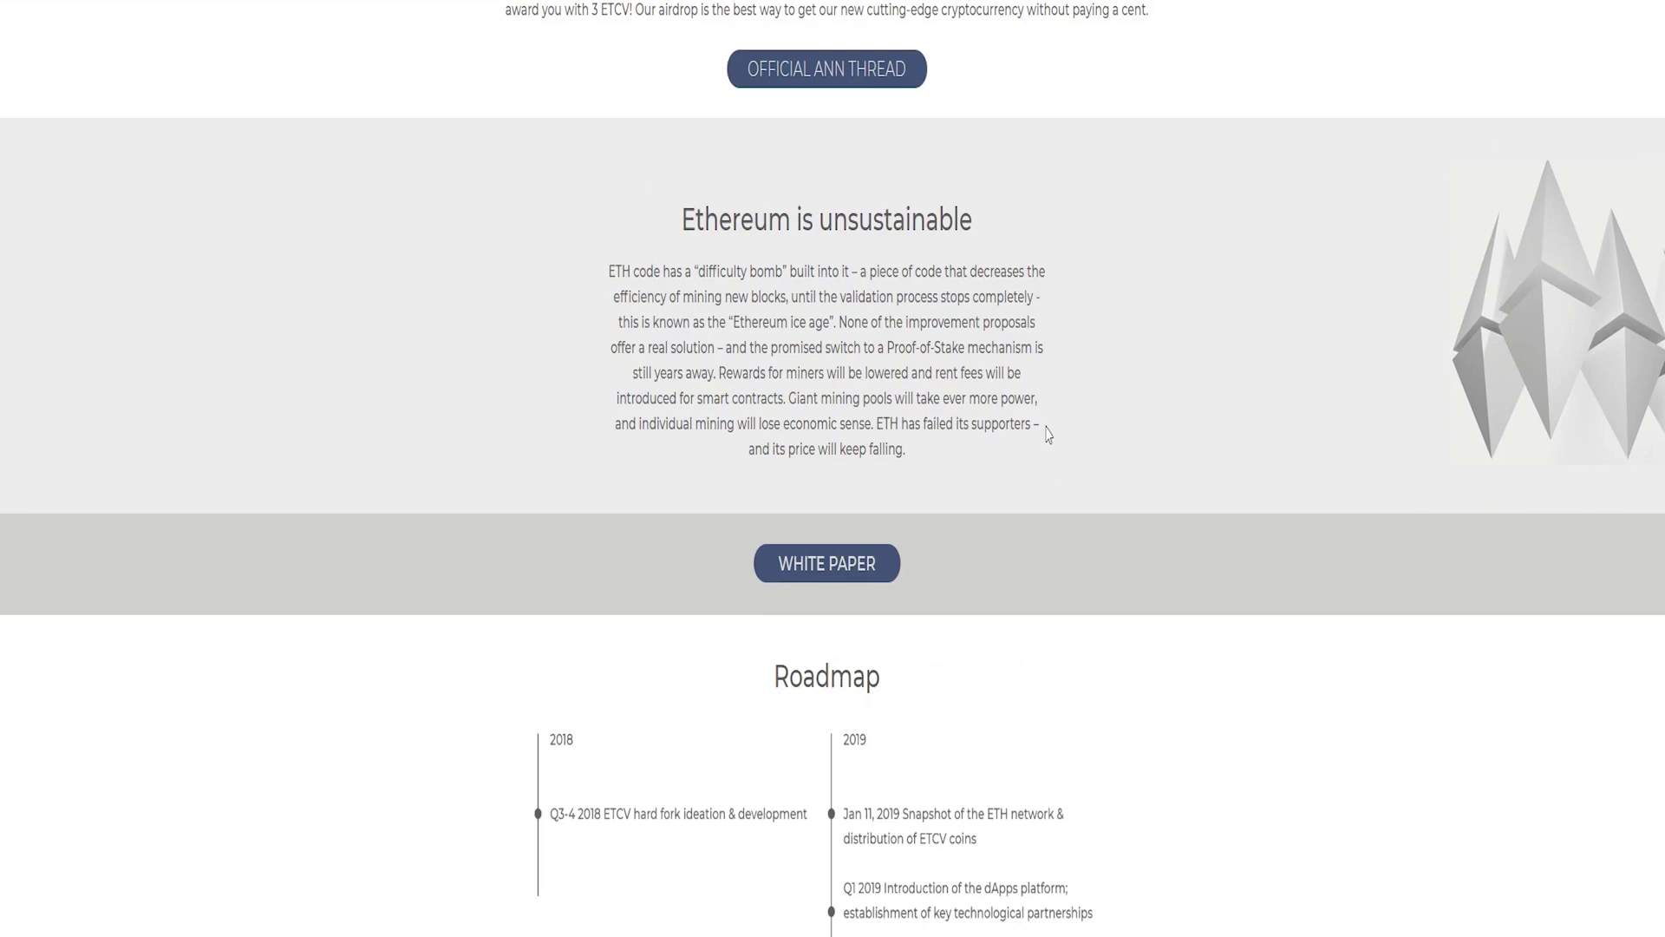
scroll(1049, 435, down, 8)
scroll(1045, 482, up, 4)
scroll(1040, 473, up, 3)
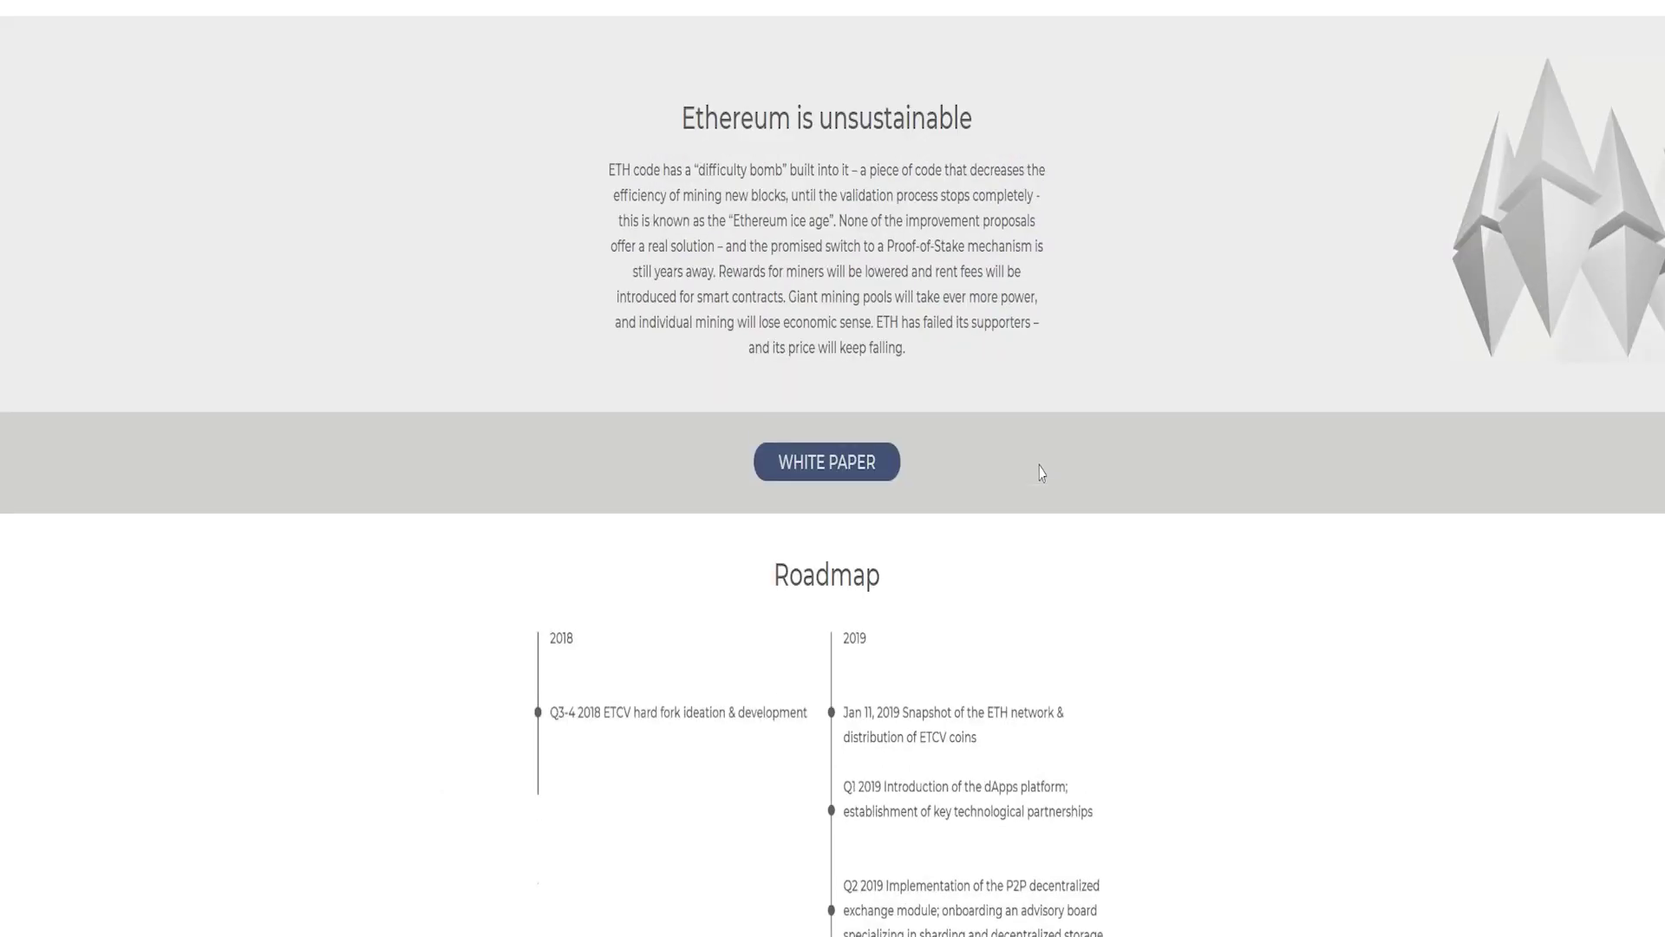
scroll(1041, 471, down, 8)
scroll(1041, 487, down, 5)
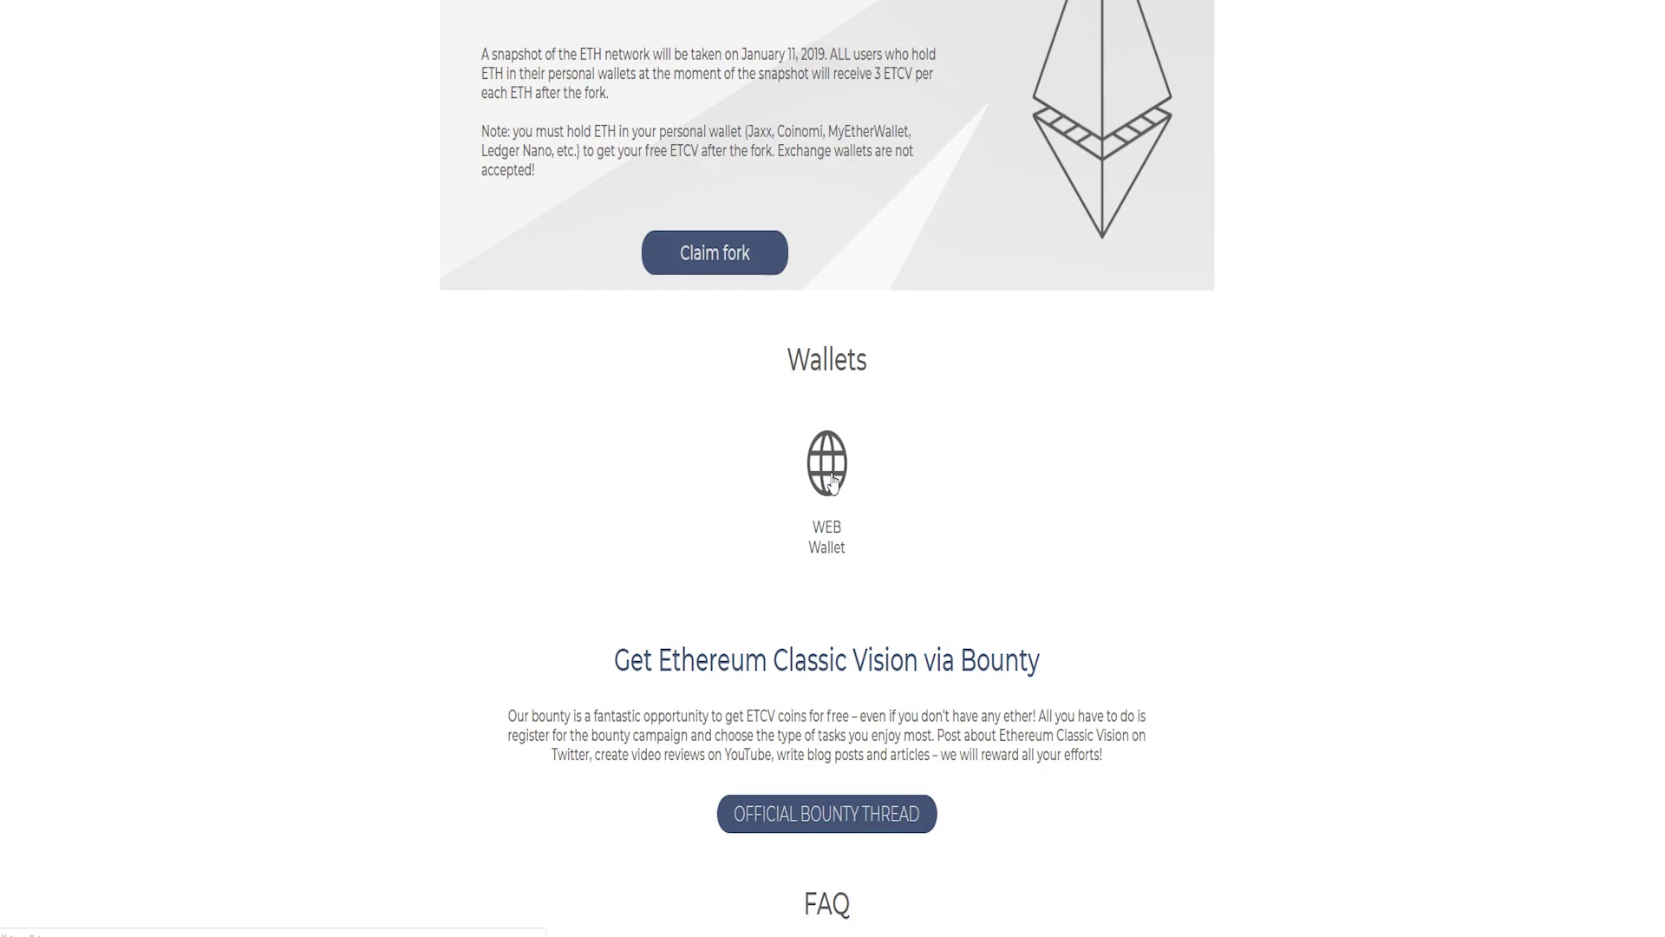
scroll(833, 484, down, 3)
scroll(833, 494, down, 1)
scroll(907, 530, down, 1)
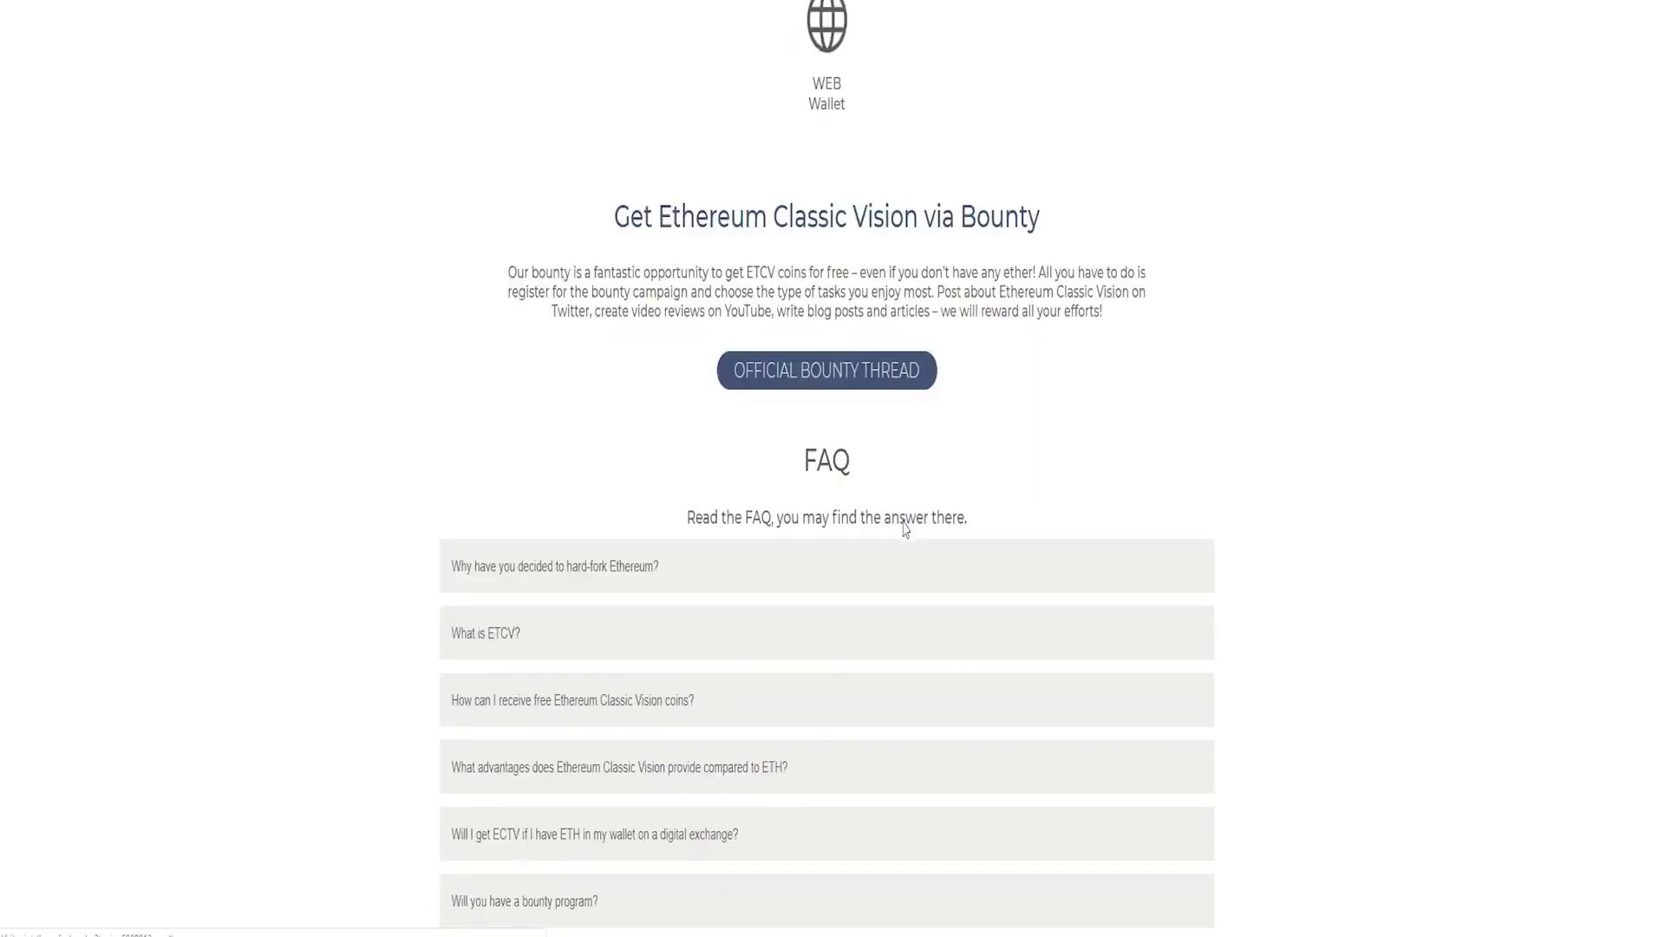
scroll(907, 530, down, 1)
Step: Expand the FAQ answers on the hard fork, ETCV, free coins, advantages, exchange wallets, bounty and balance checks
click(880, 505)
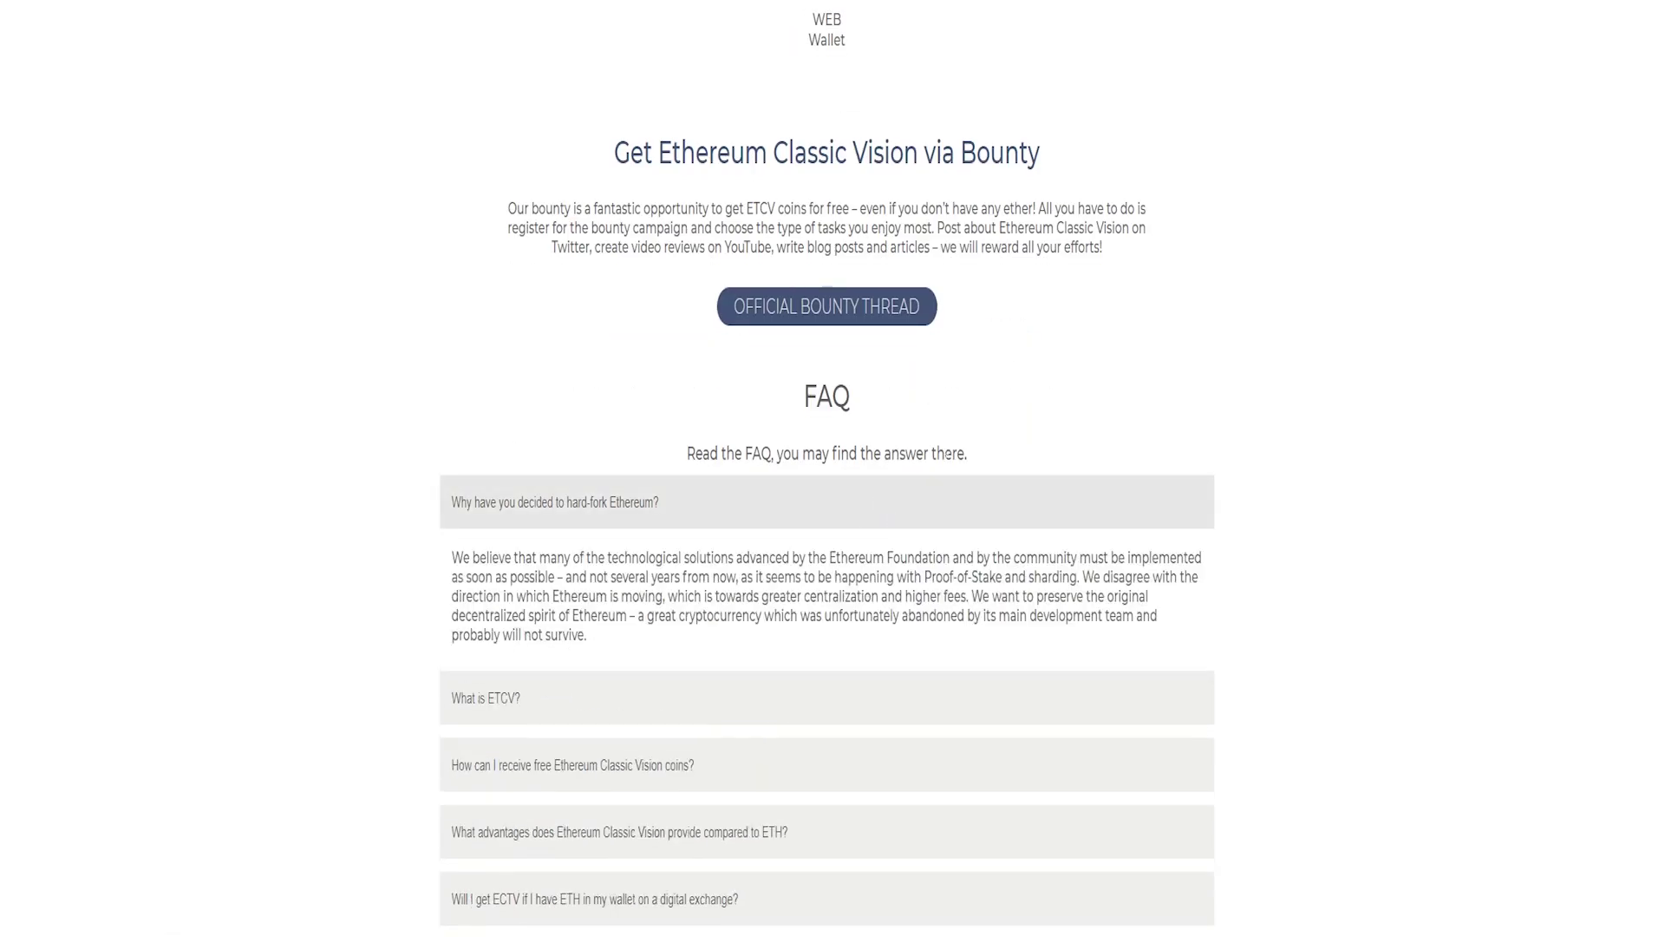
scroll(950, 494, down, 3)
scroll(950, 495, down, 1)
click(803, 307)
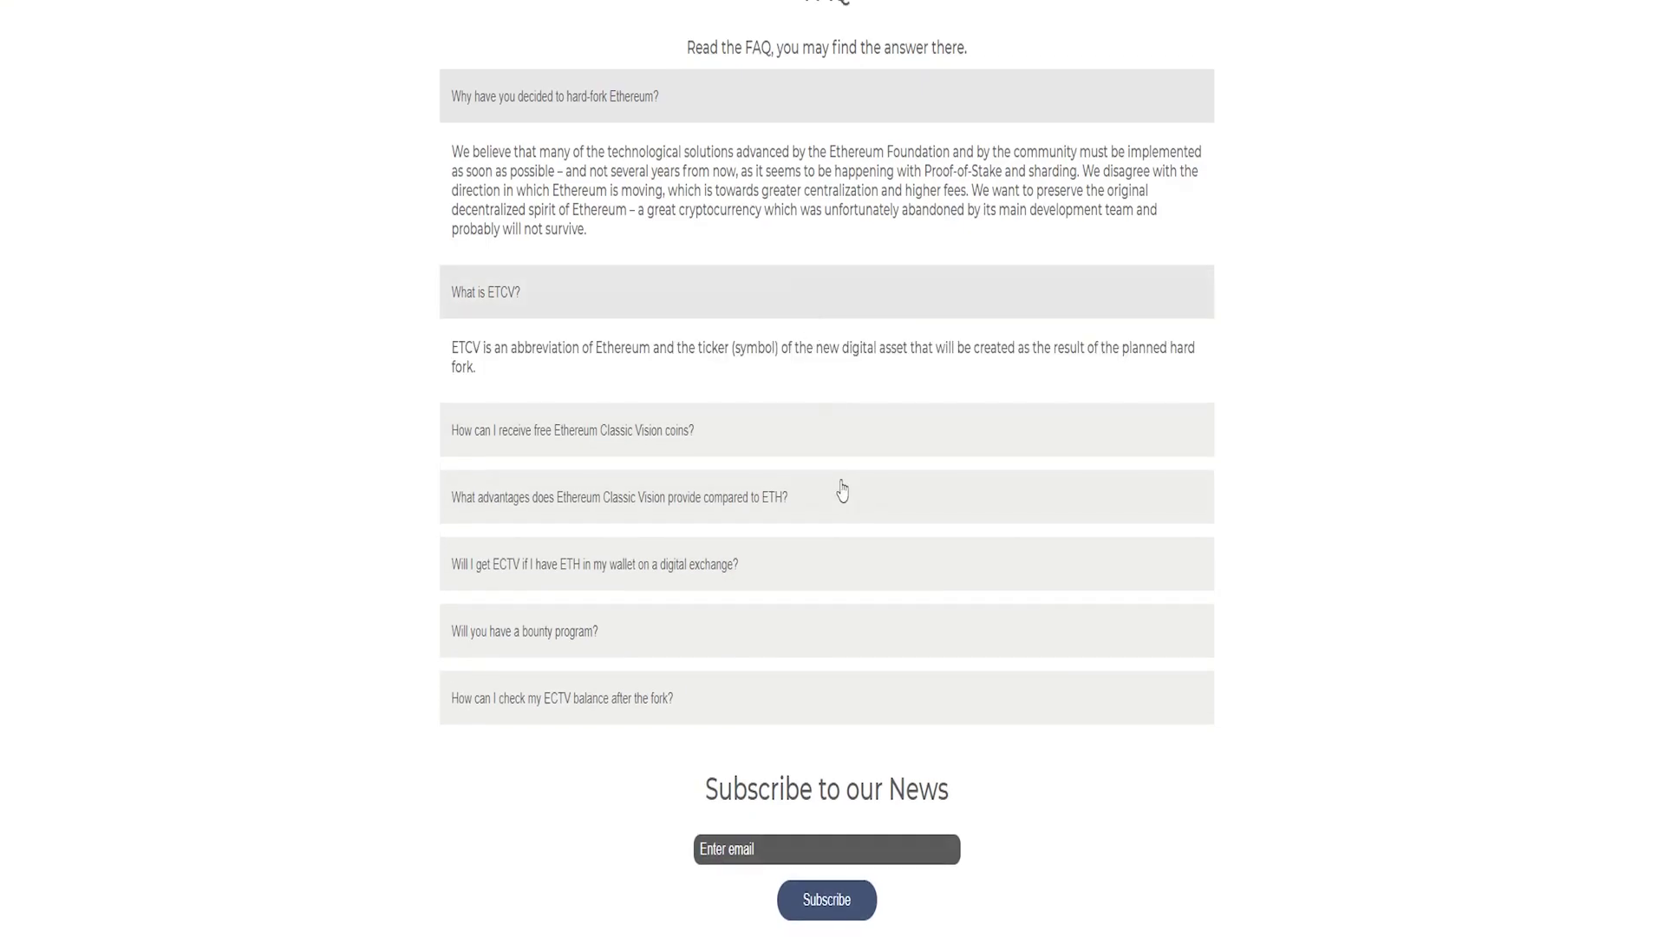
click(839, 442)
click(865, 593)
scroll(878, 611, down, 2)
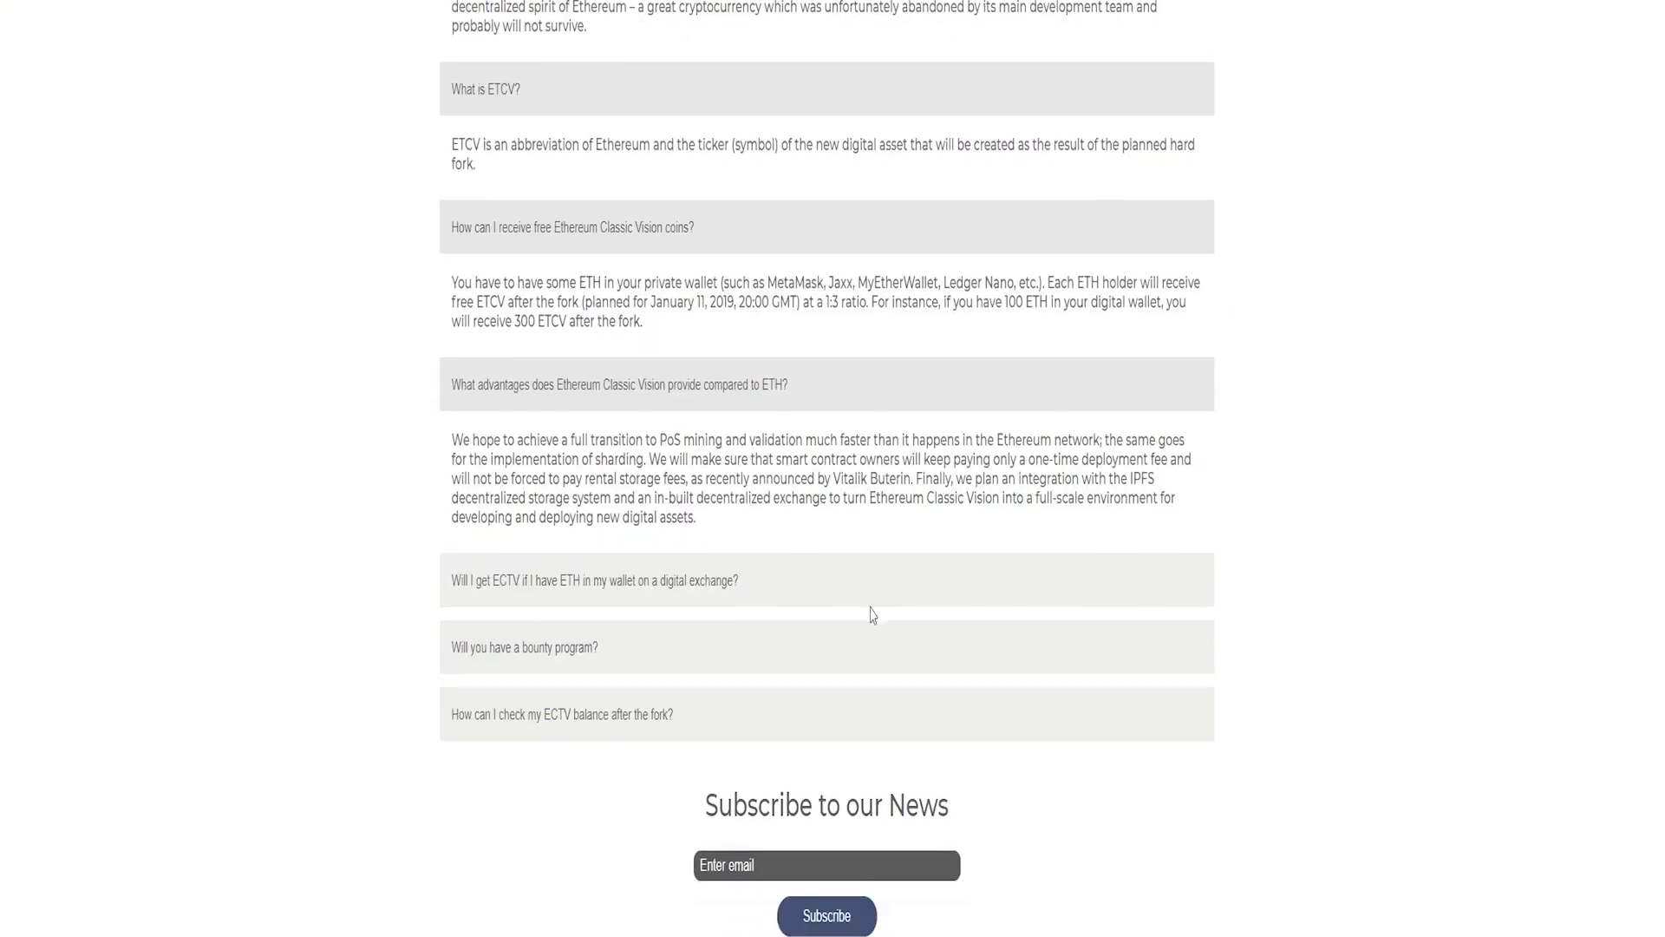
click(871, 598)
click(880, 695)
scroll(881, 699, down, 2)
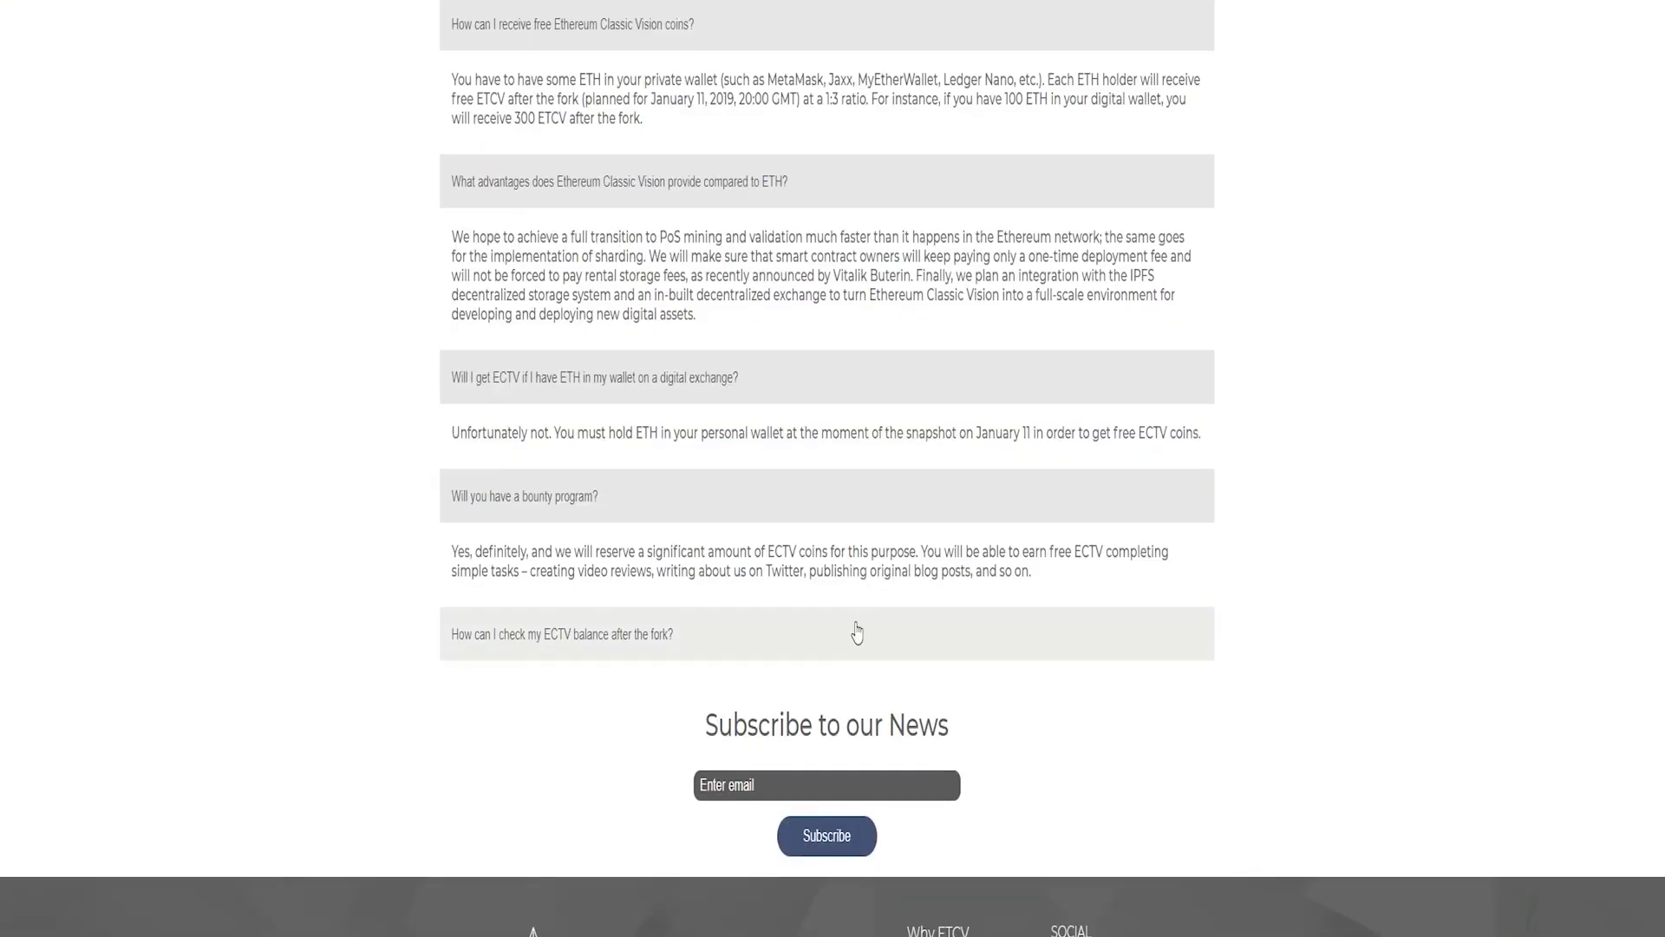
click(855, 633)
scroll(923, 629, down, 3)
scroll(950, 613, down, 2)
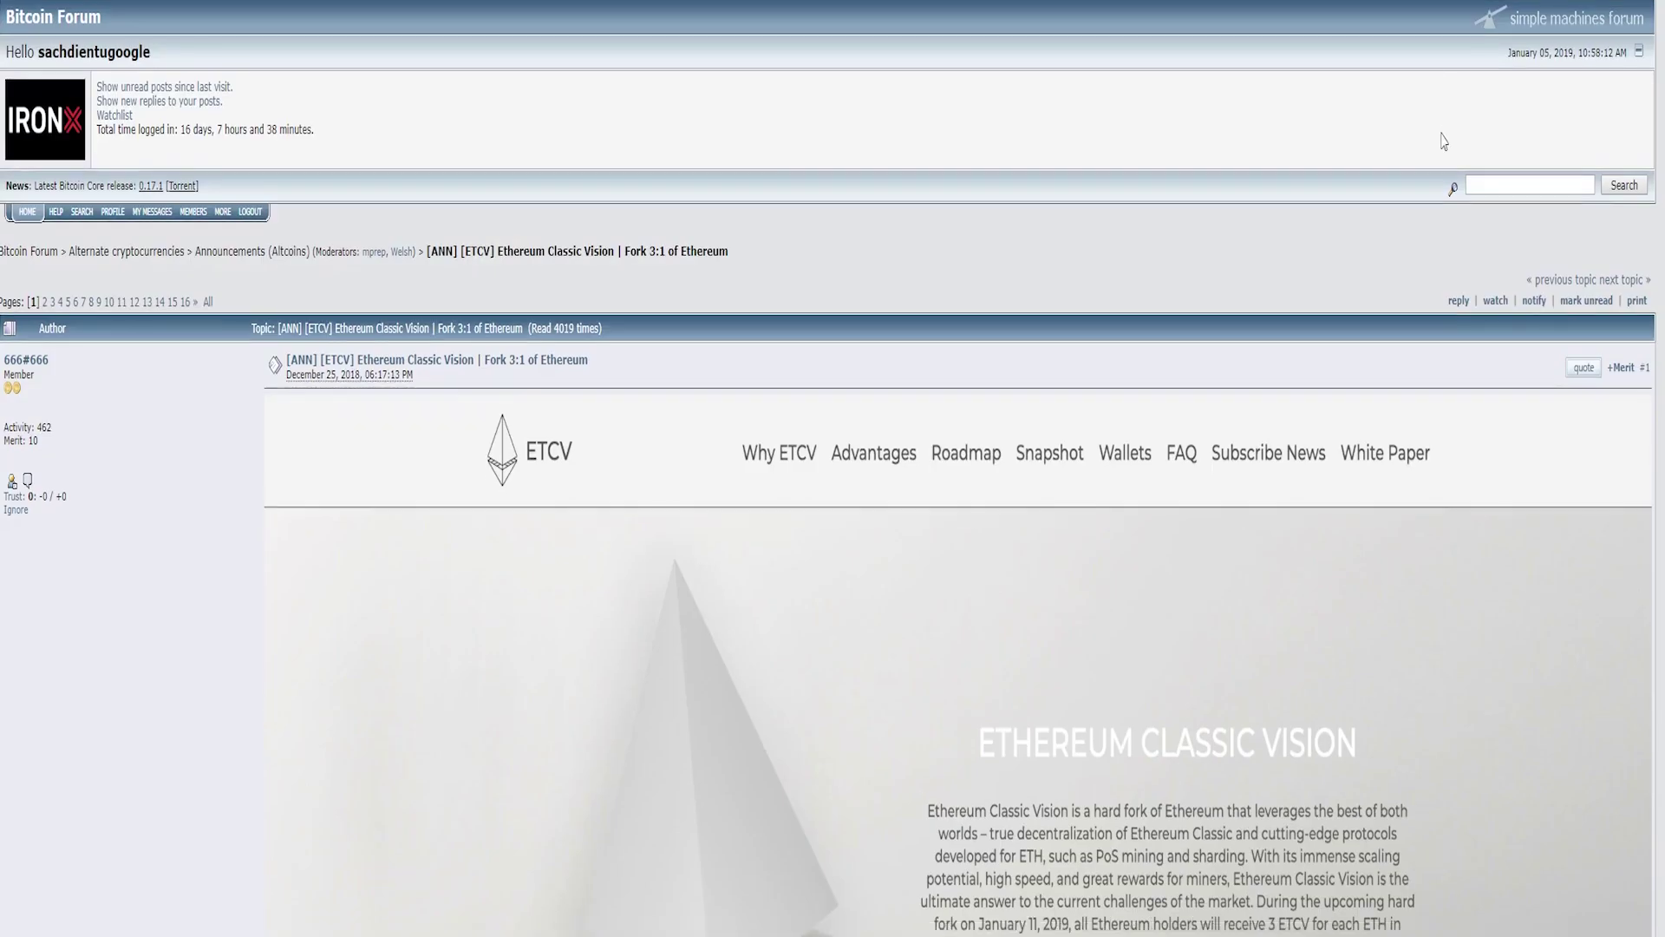
scroll(1432, 182, down, 5)
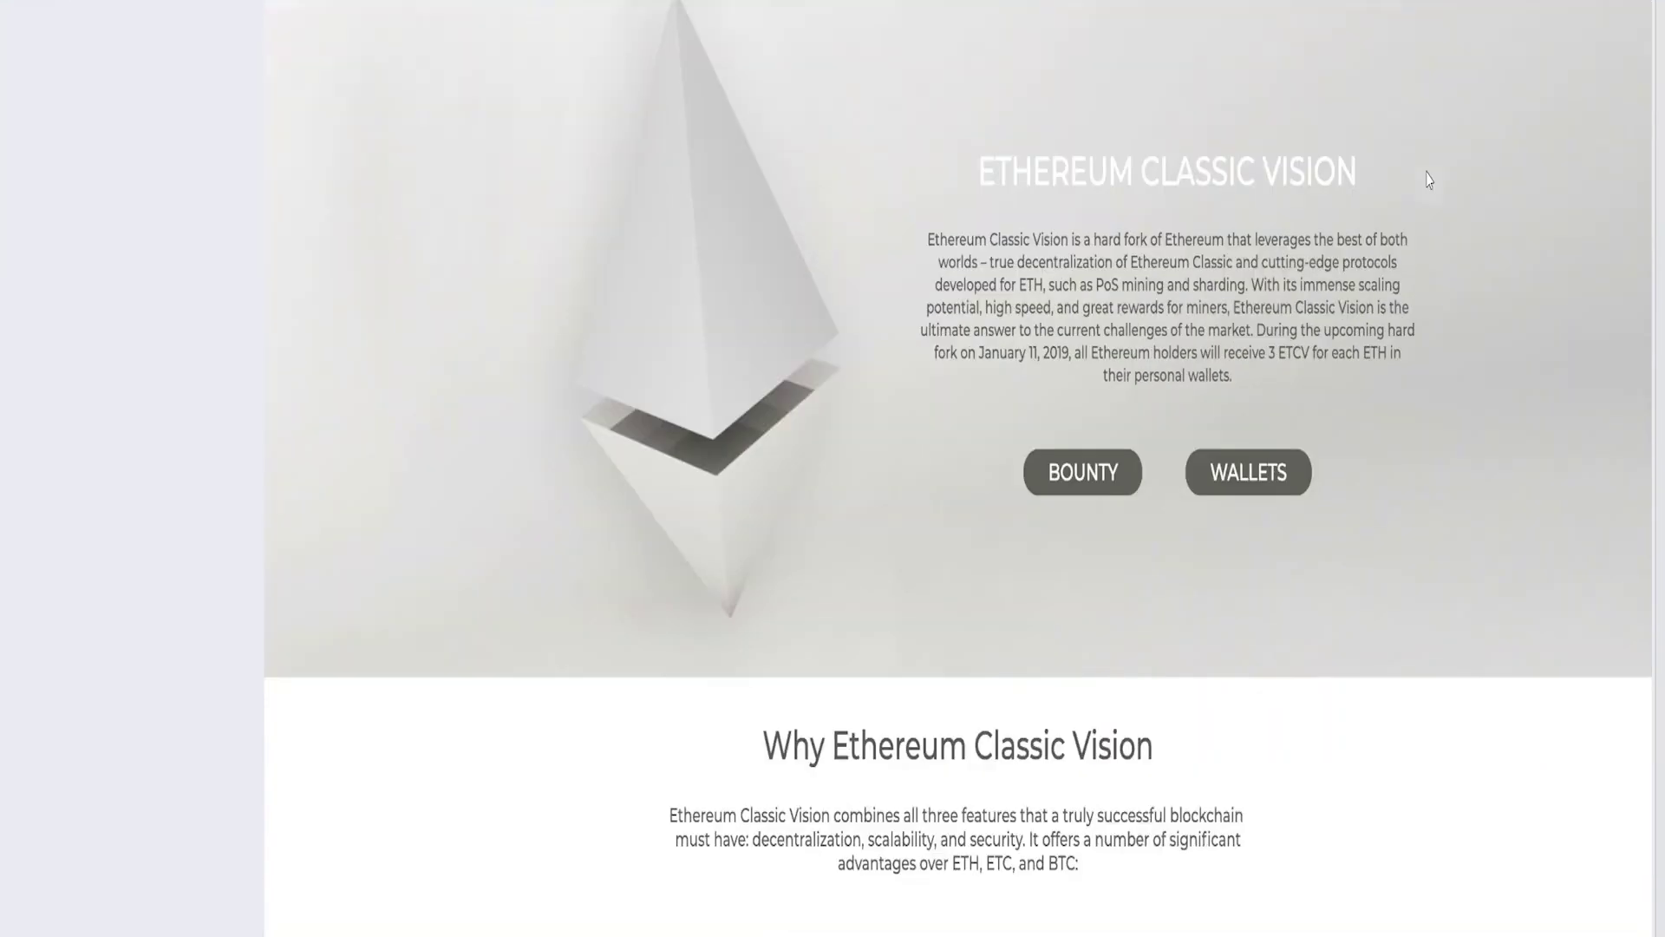
scroll(1415, 193, down, 5)
scroll(1414, 194, down, 5)
scroll(1414, 194, down, 5)
scroll(1406, 198, down, 5)
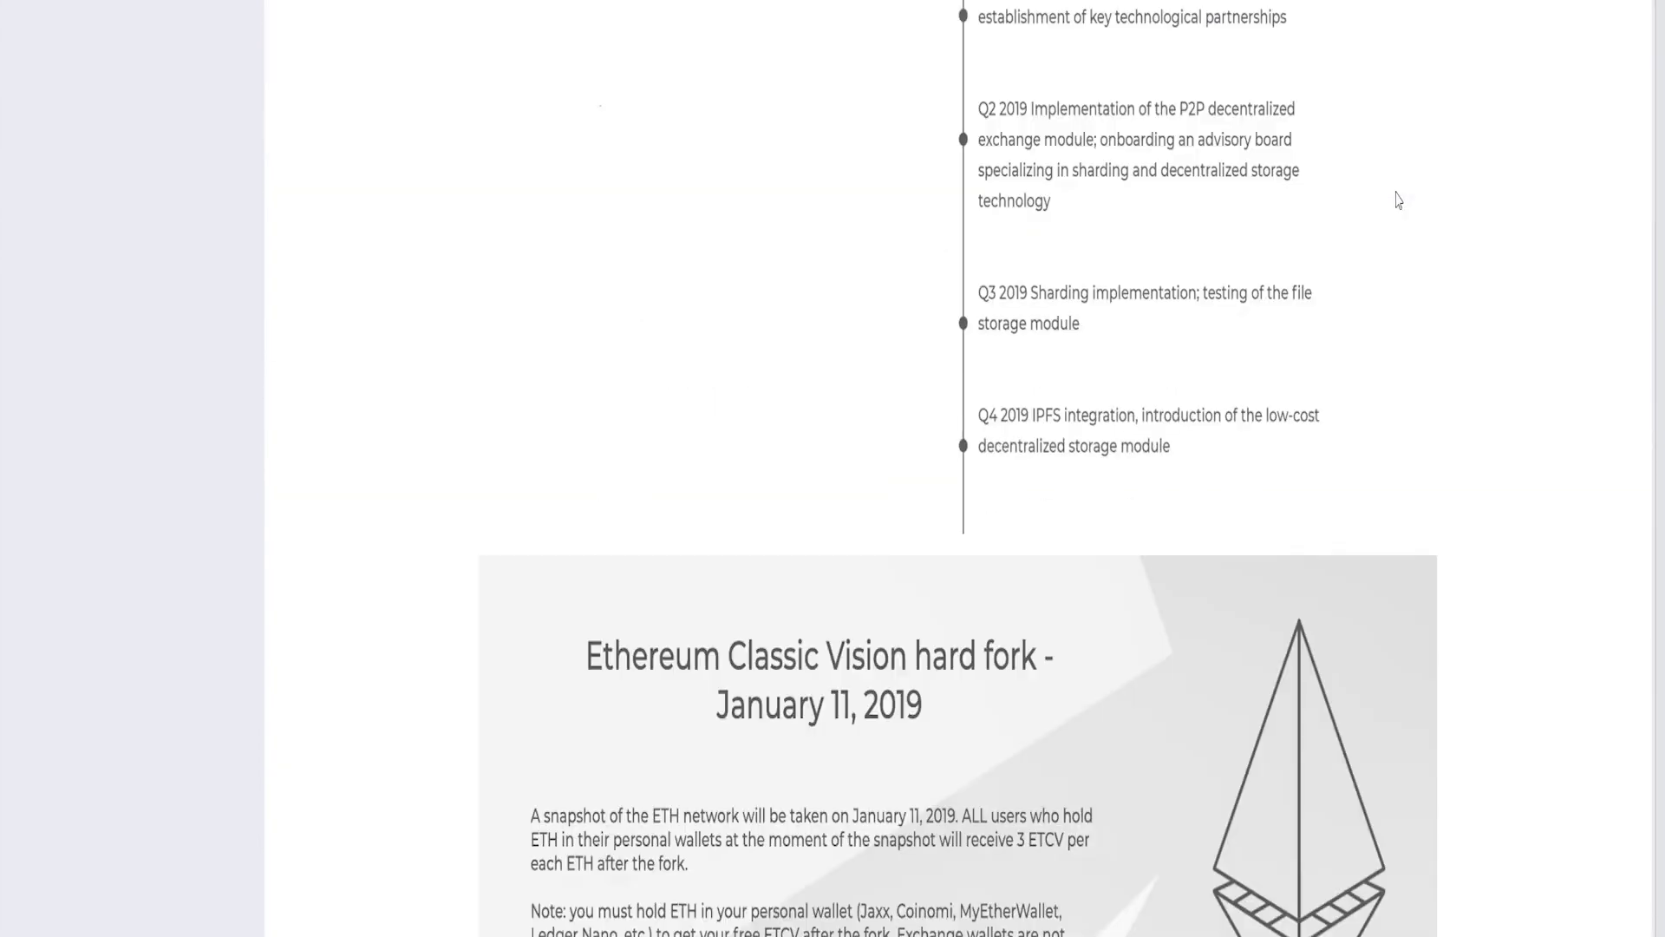
scroll(1393, 202, down, 5)
scroll(1392, 201, down, 8)
scroll(1390, 198, down, 5)
scroll(1385, 193, down, 5)
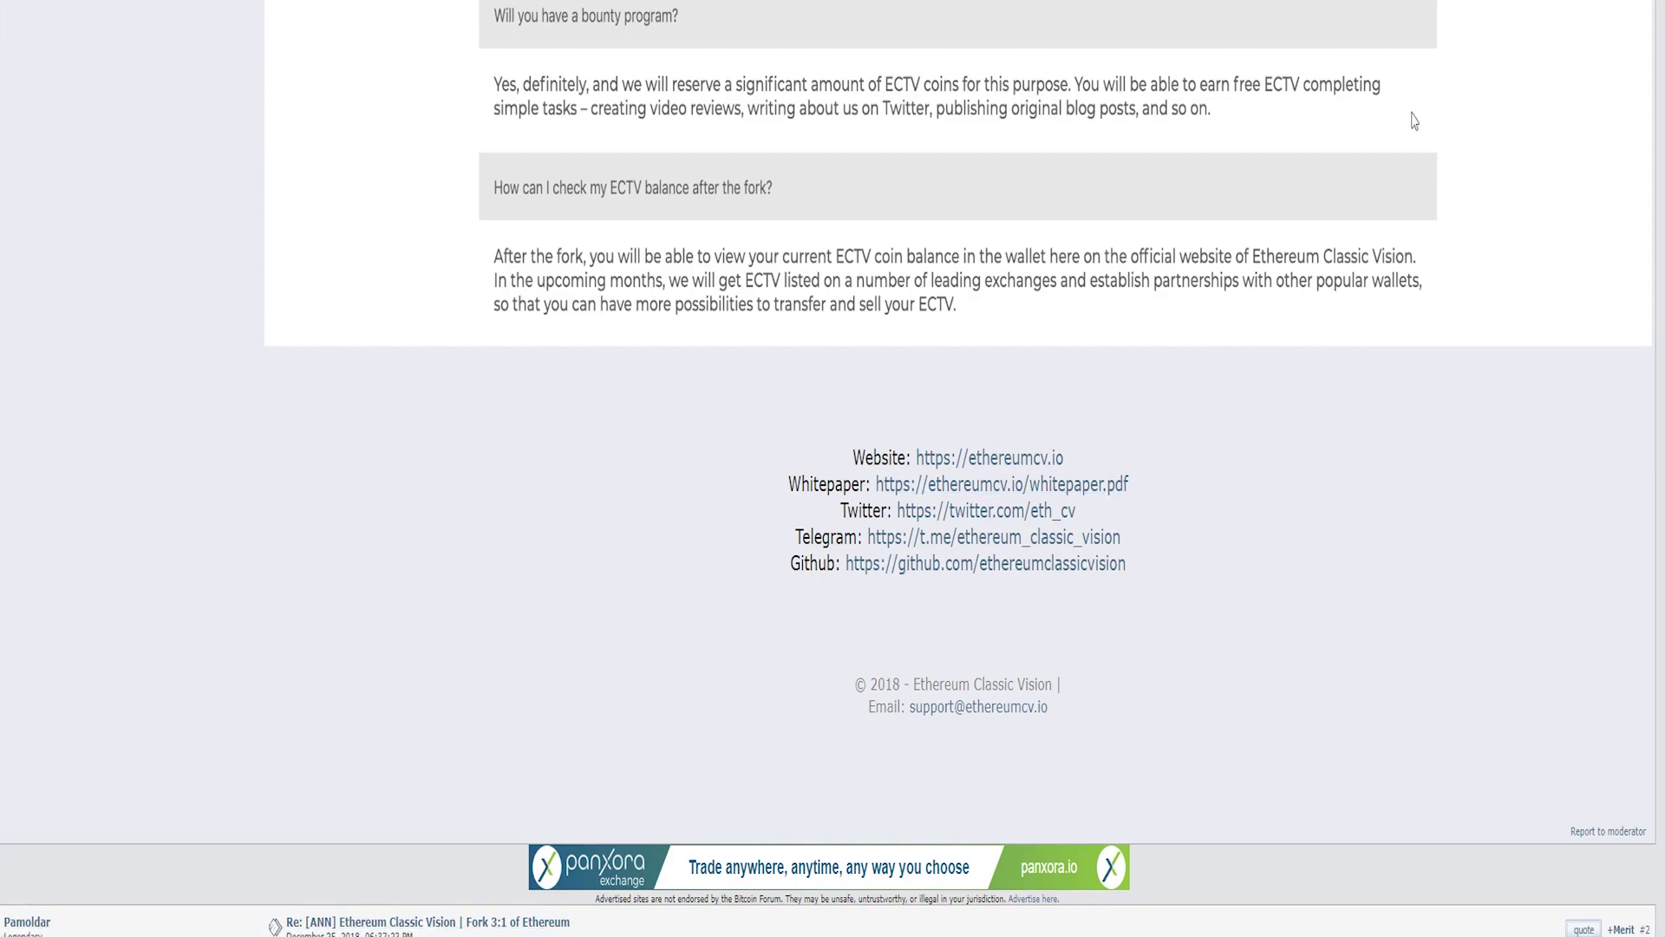
scroll(1413, 122, down, 2)
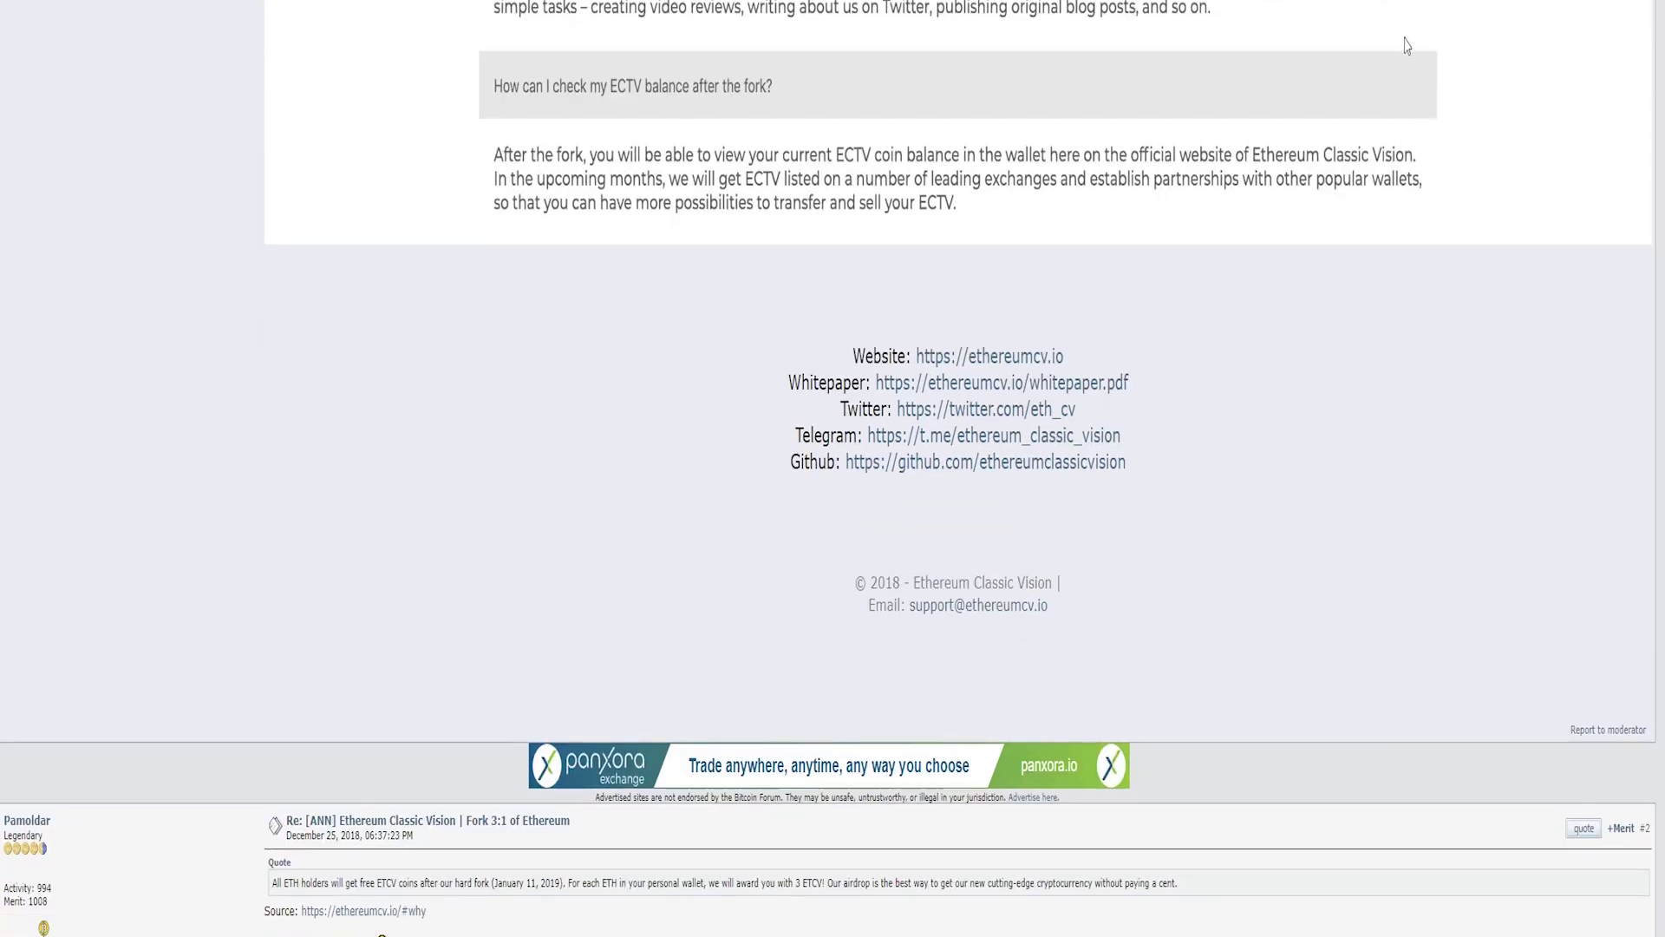
scroll(1405, 46, down, 8)
scroll(1398, 78, down, 8)
scroll(1385, 117, down, 6)
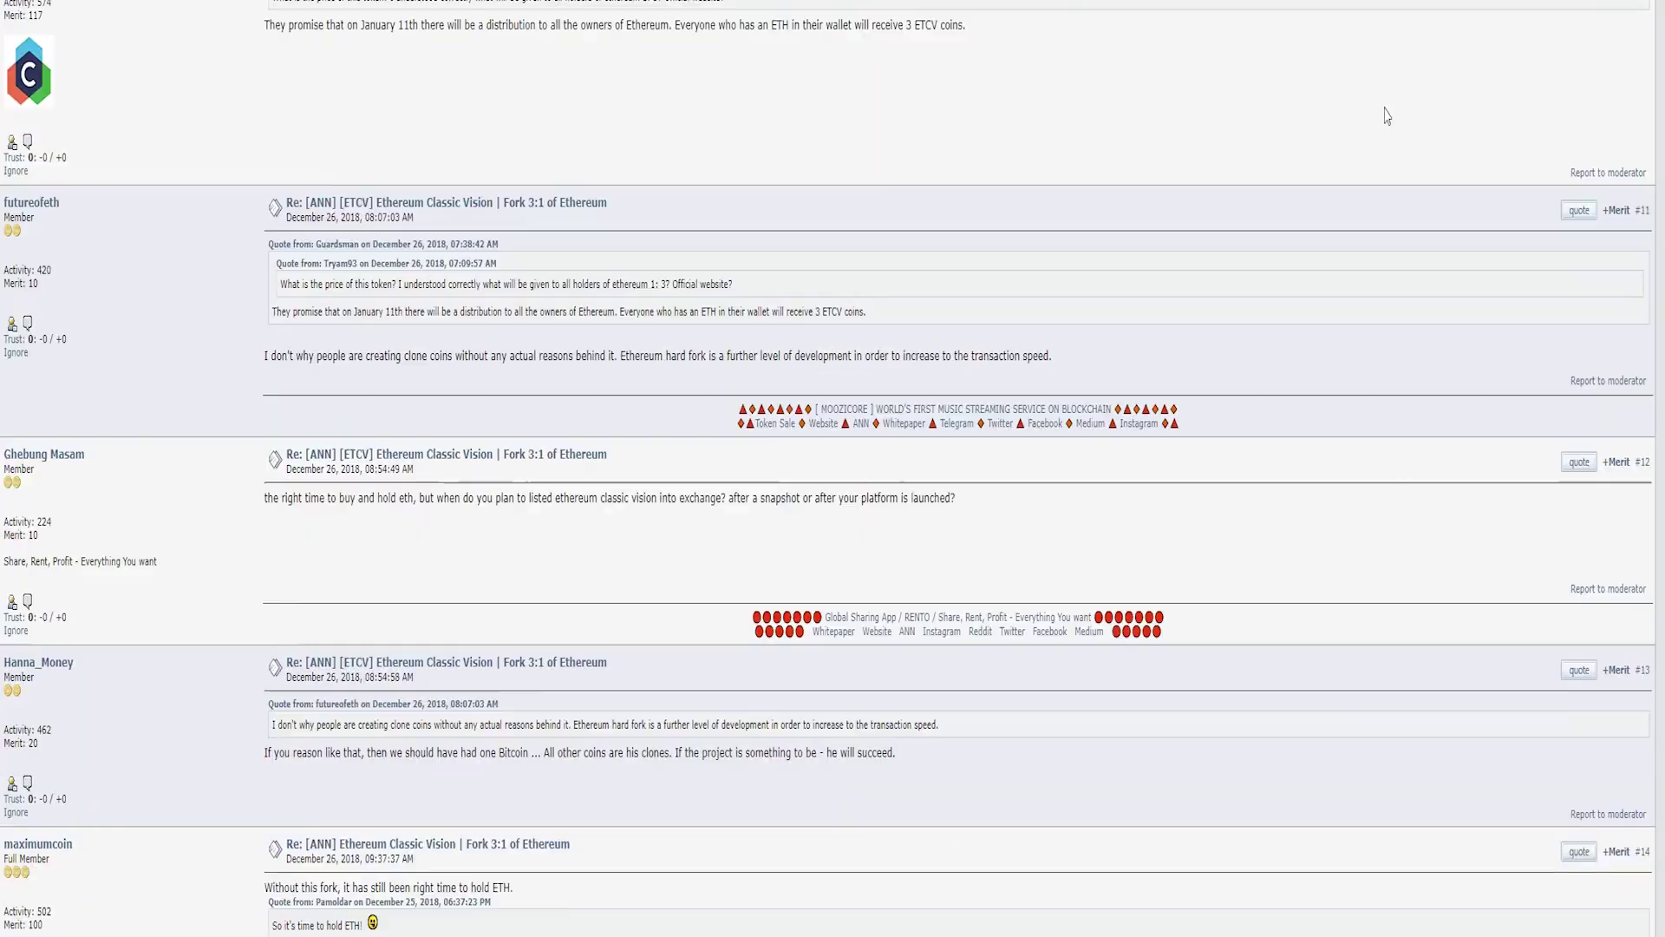
scroll(1385, 115, down, 7)
scroll(1385, 116, down, 7)
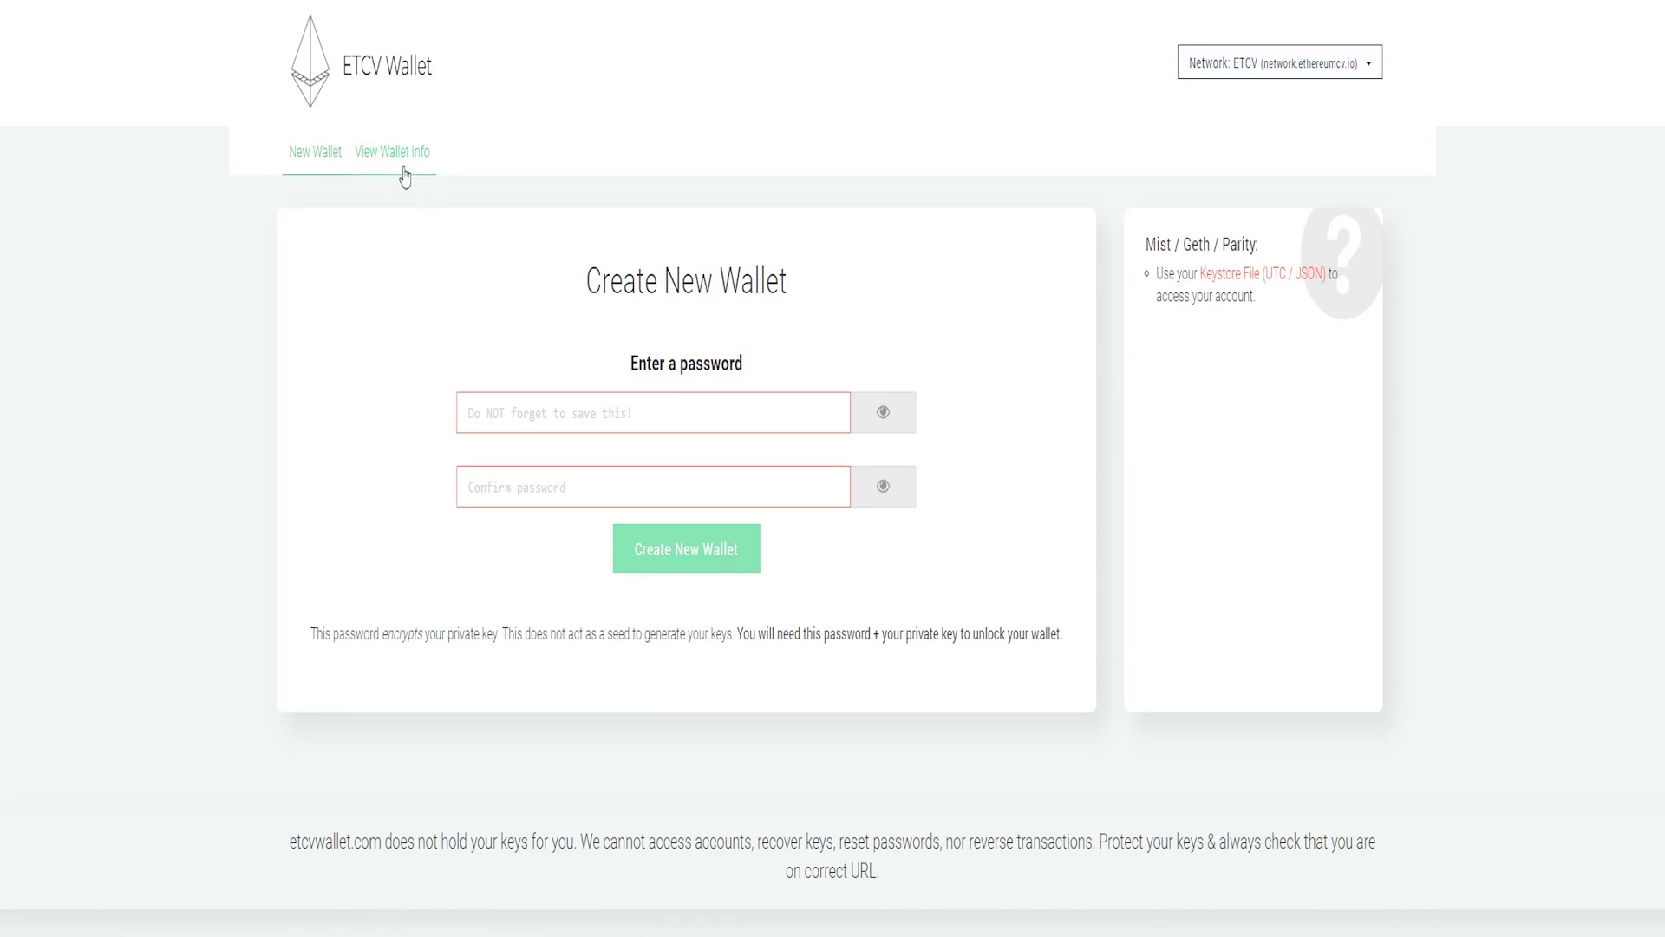
click(405, 173)
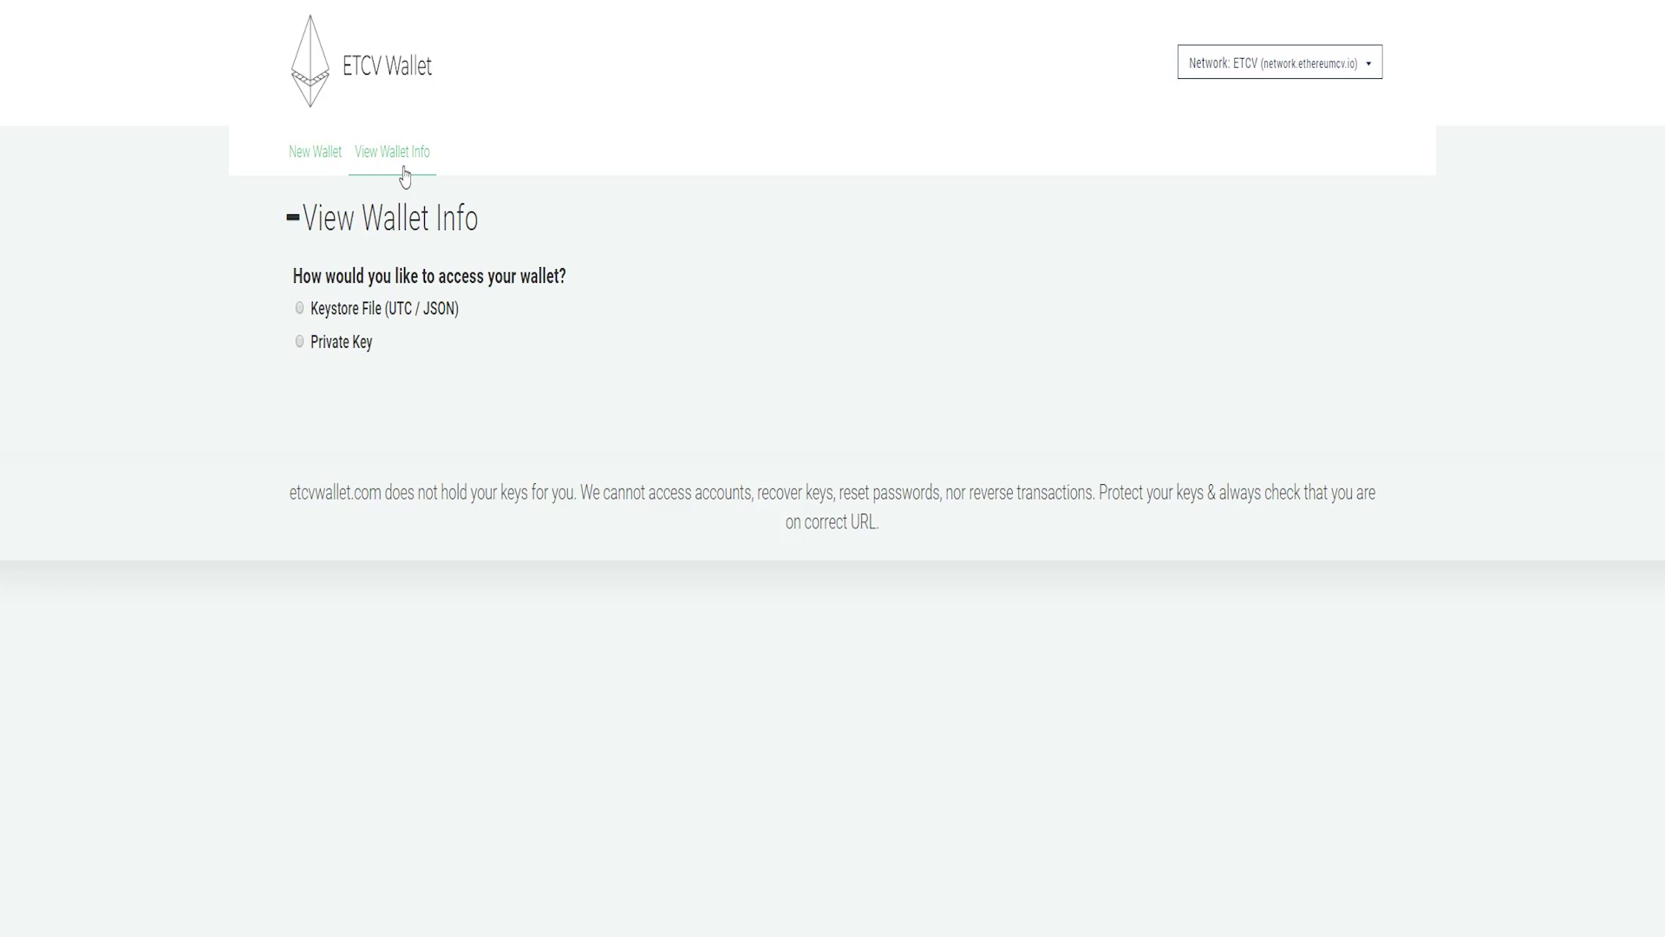
click(1370, 64)
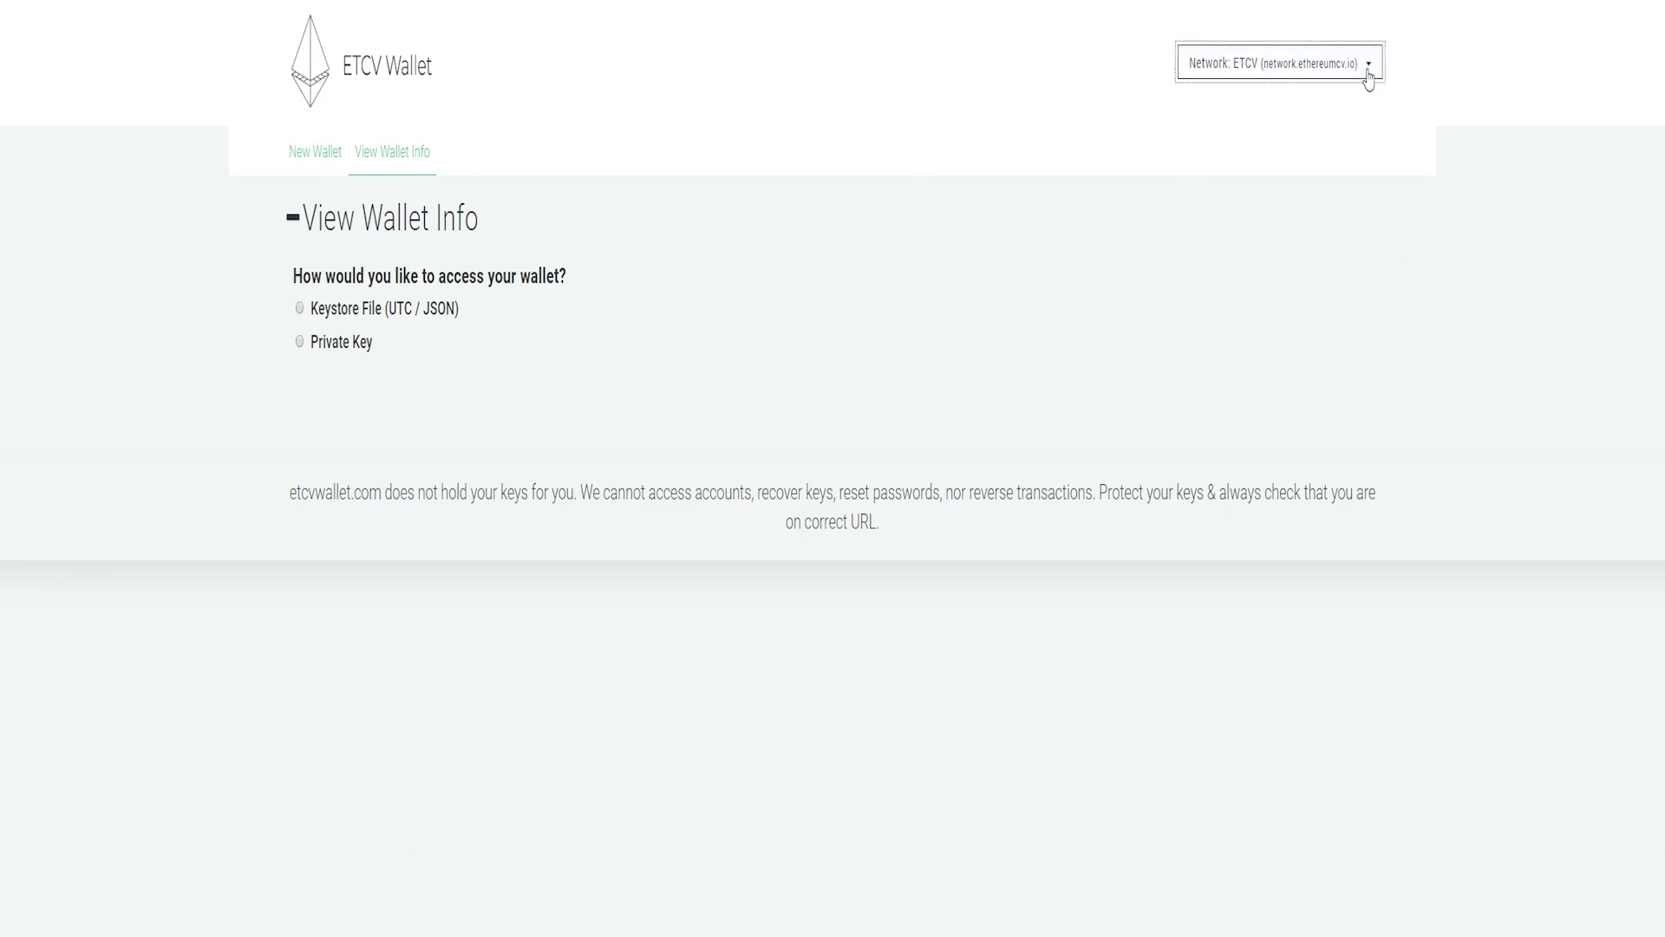
click(1369, 64)
click(315, 151)
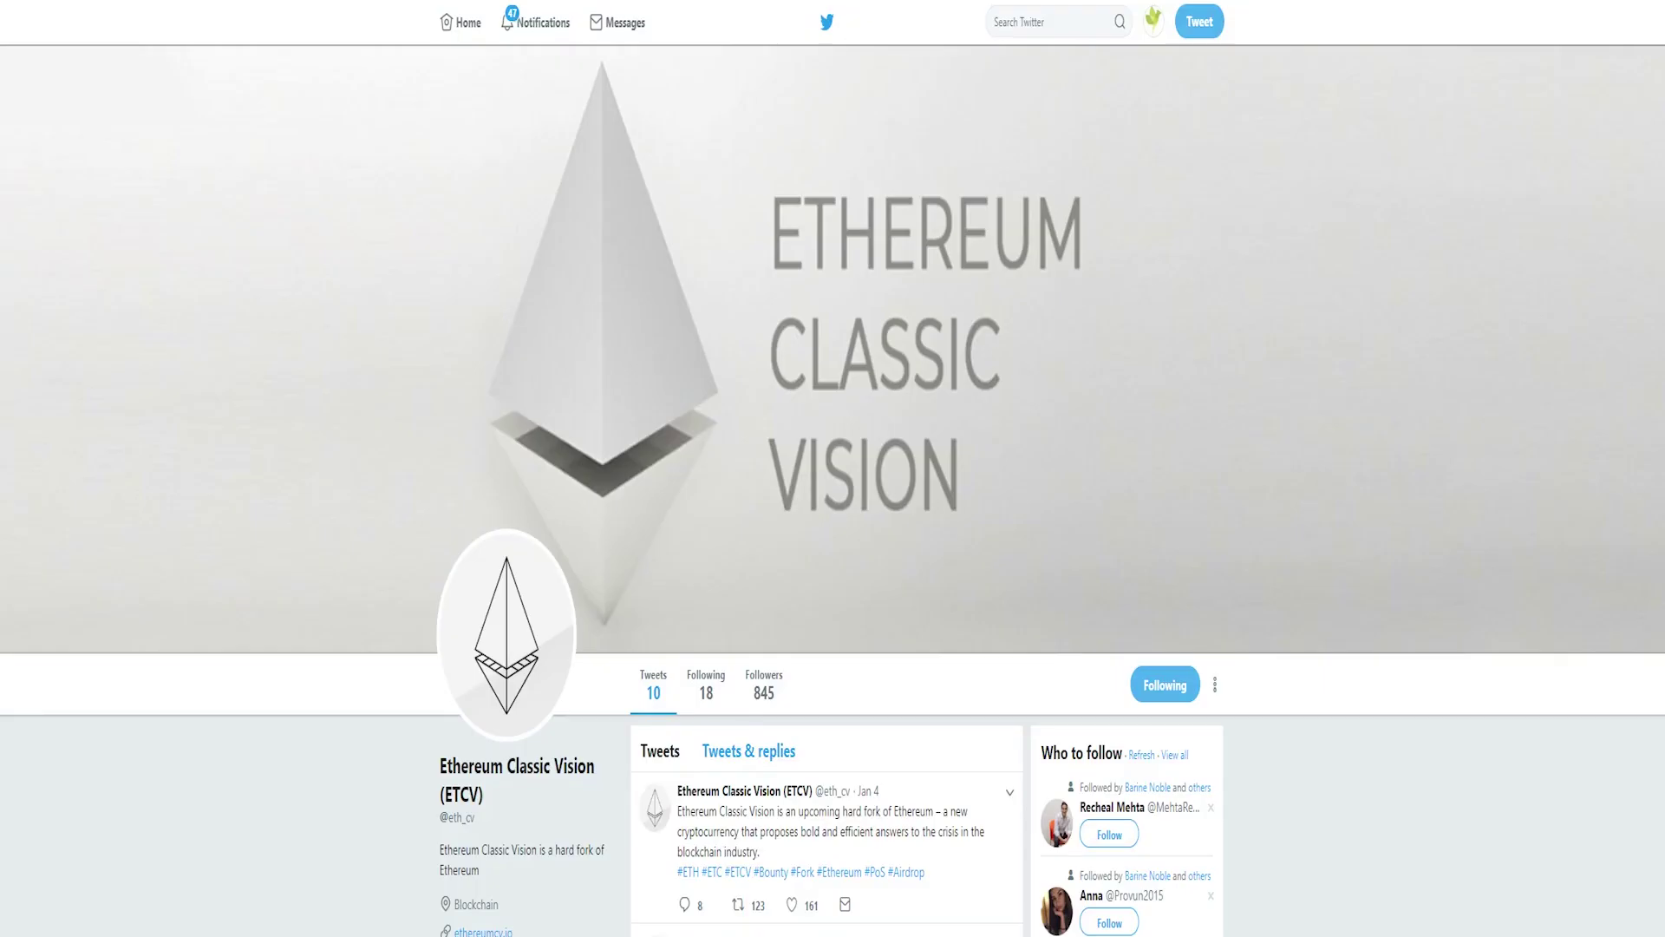
scroll(1536, 113, down, 5)
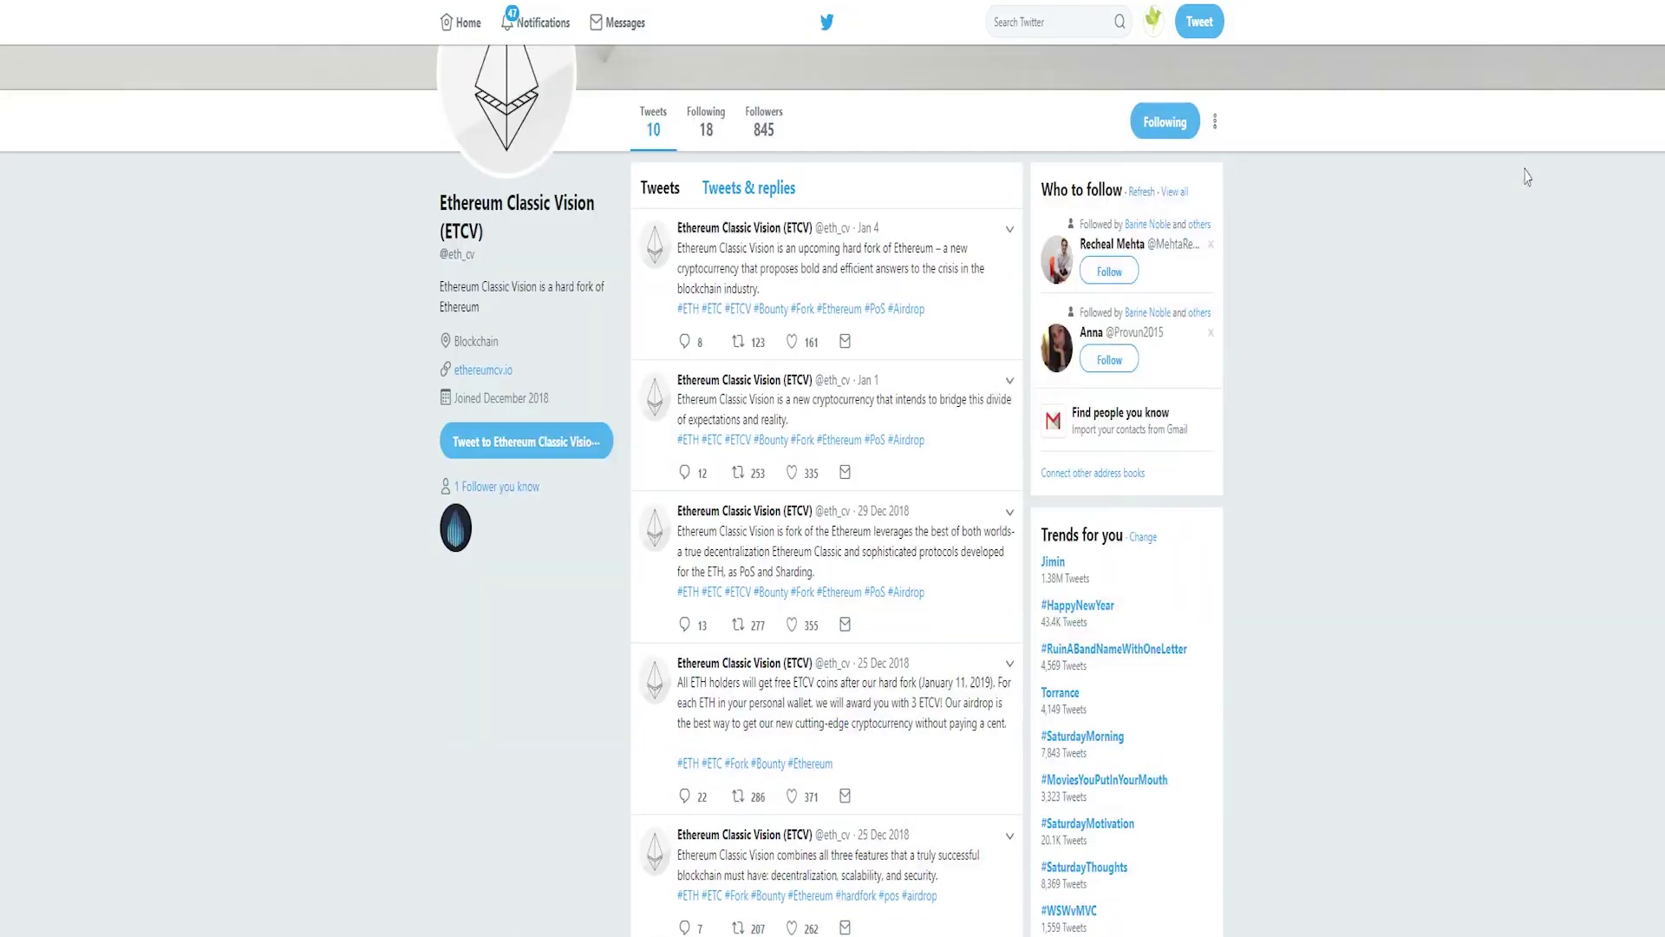
scroll(1525, 172, down, 1)
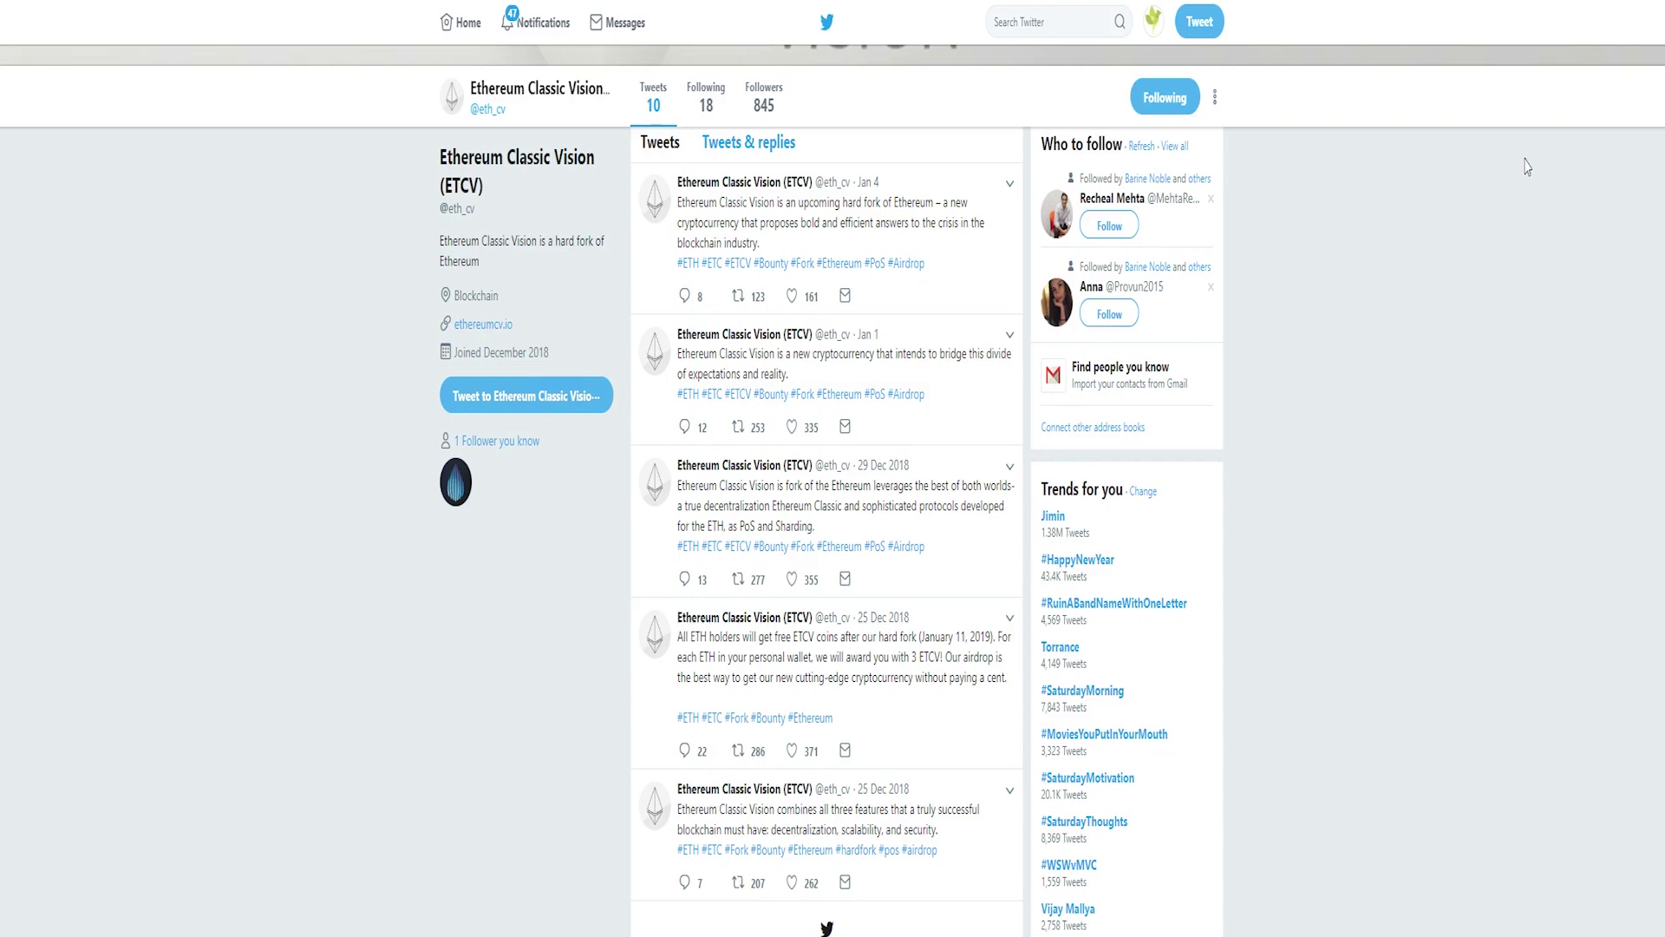
scroll(1527, 165, down, 1)
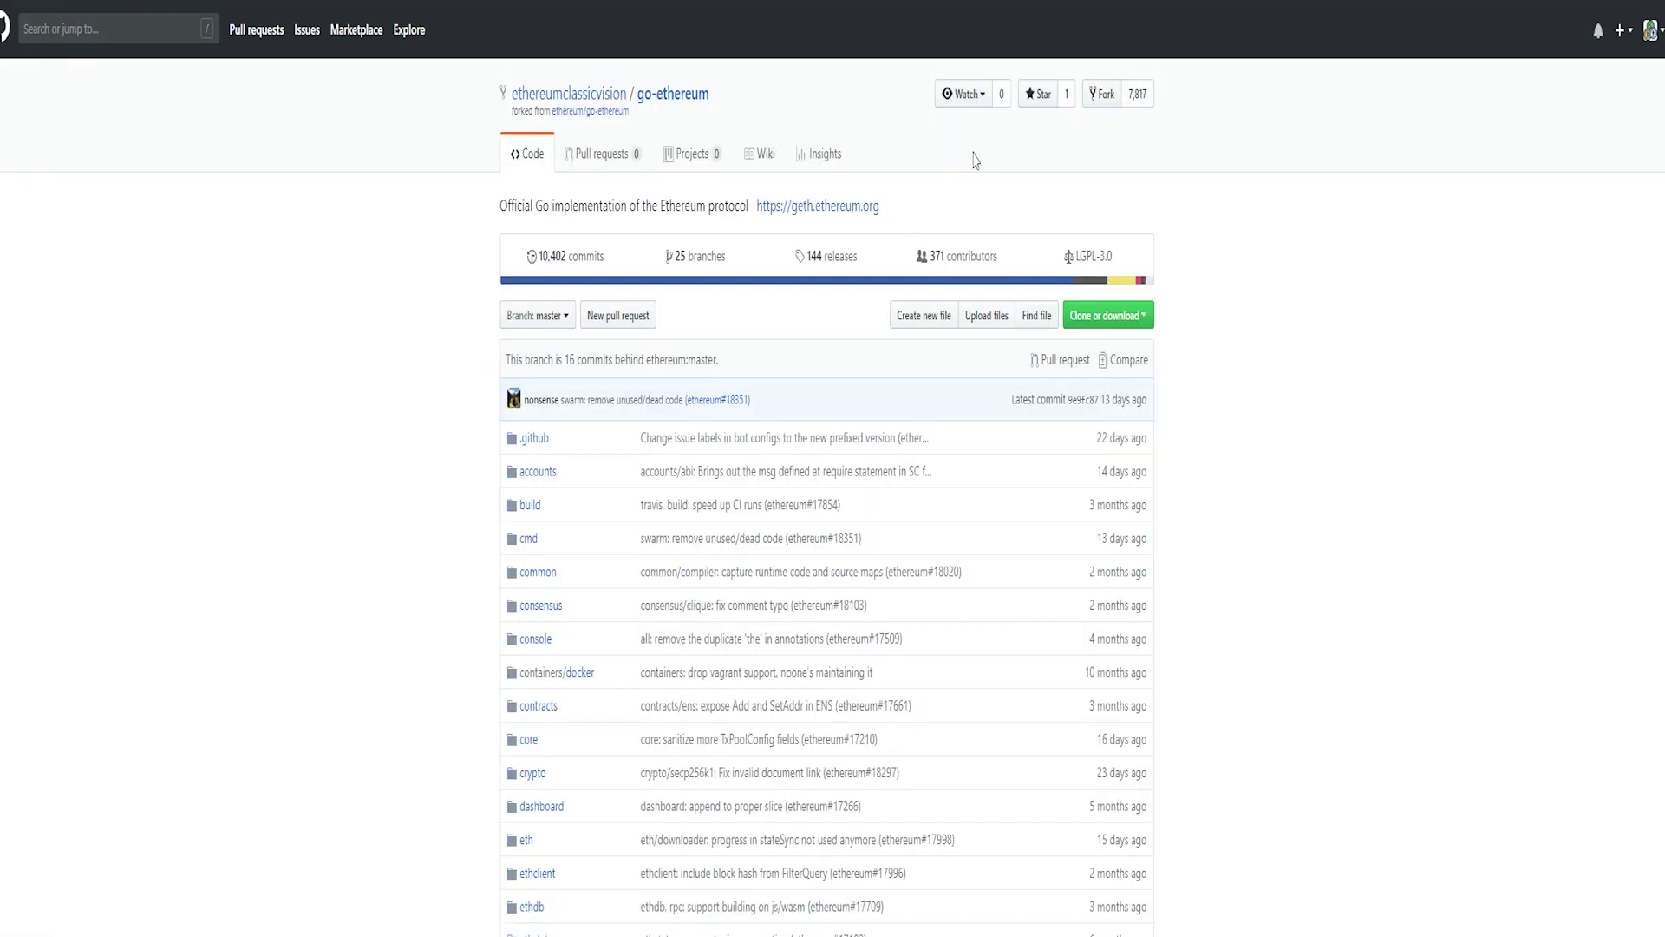
scroll(974, 159, down, 5)
scroll(975, 158, down, 5)
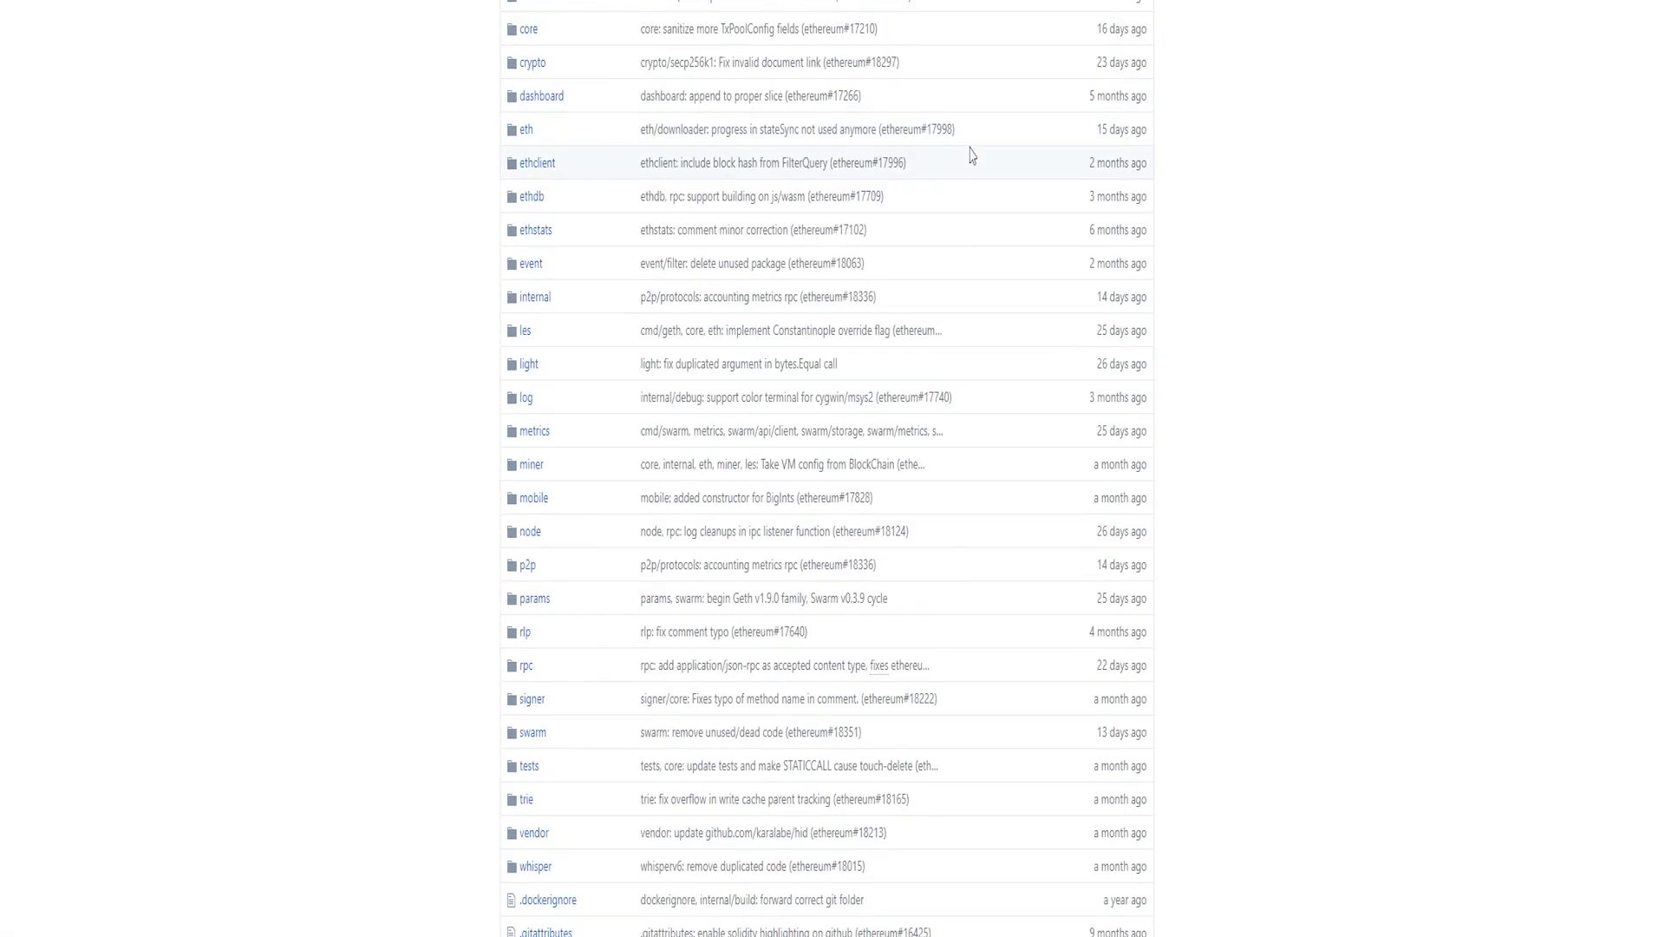
scroll(939, 192, down, 5)
scroll(940, 193, down, 5)
scroll(287, 149, up, 3)
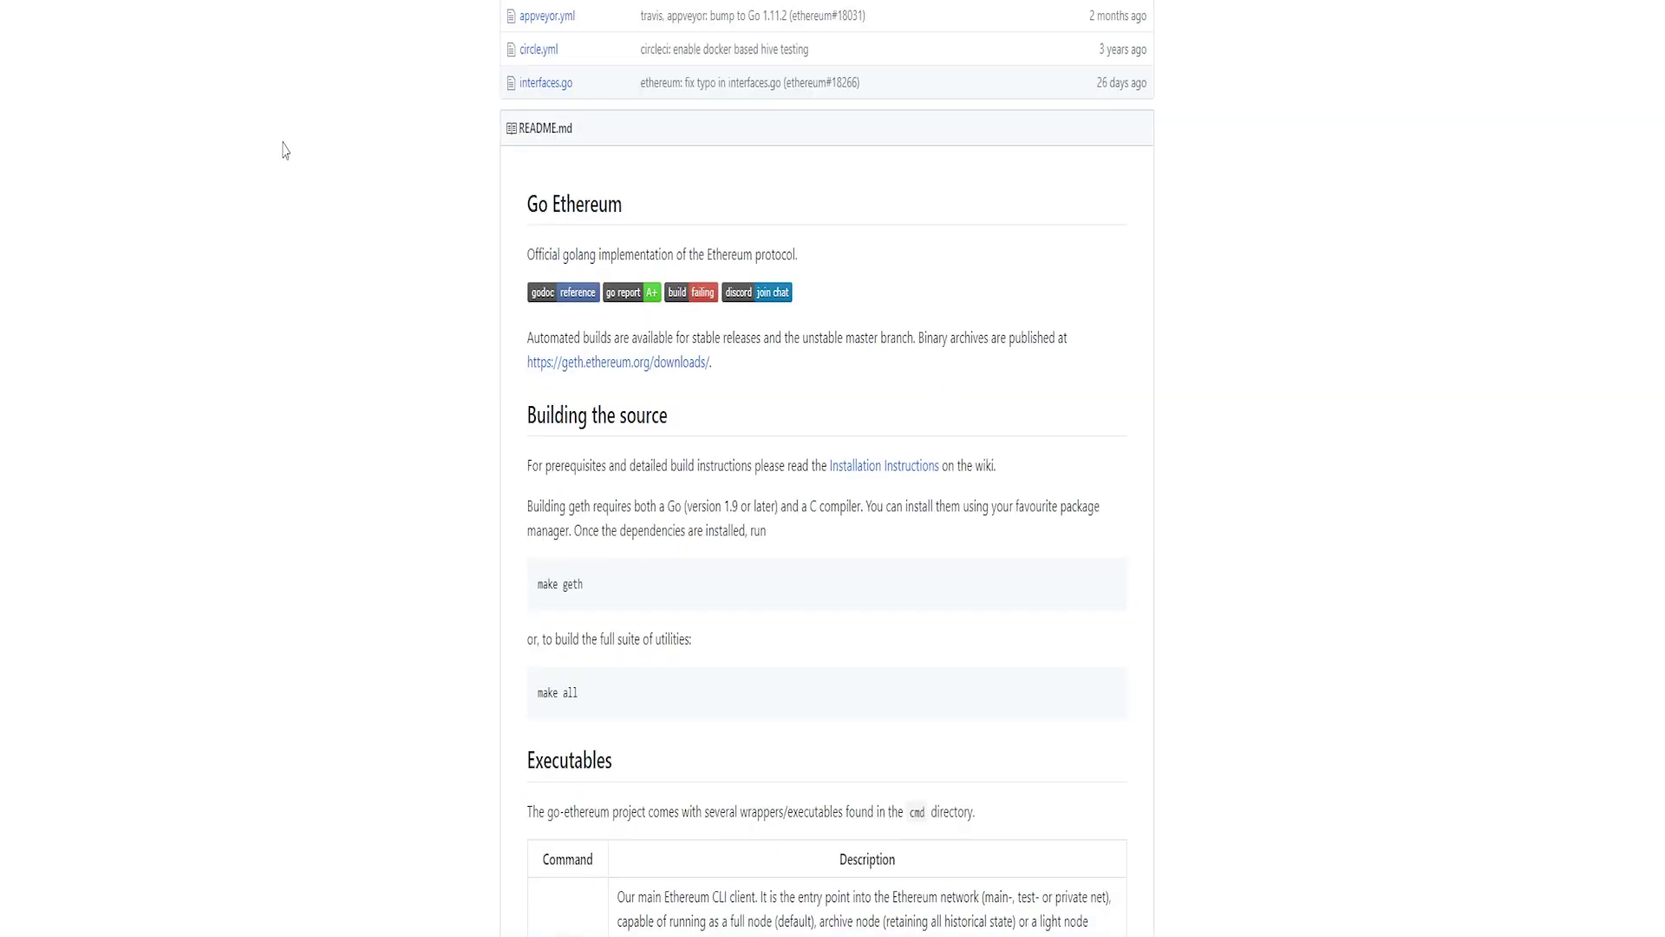
scroll(286, 143, down, 2)
scroll(293, 133, down, 5)
scroll(292, 132, down, 10)
scroll(297, 182, down, 8)
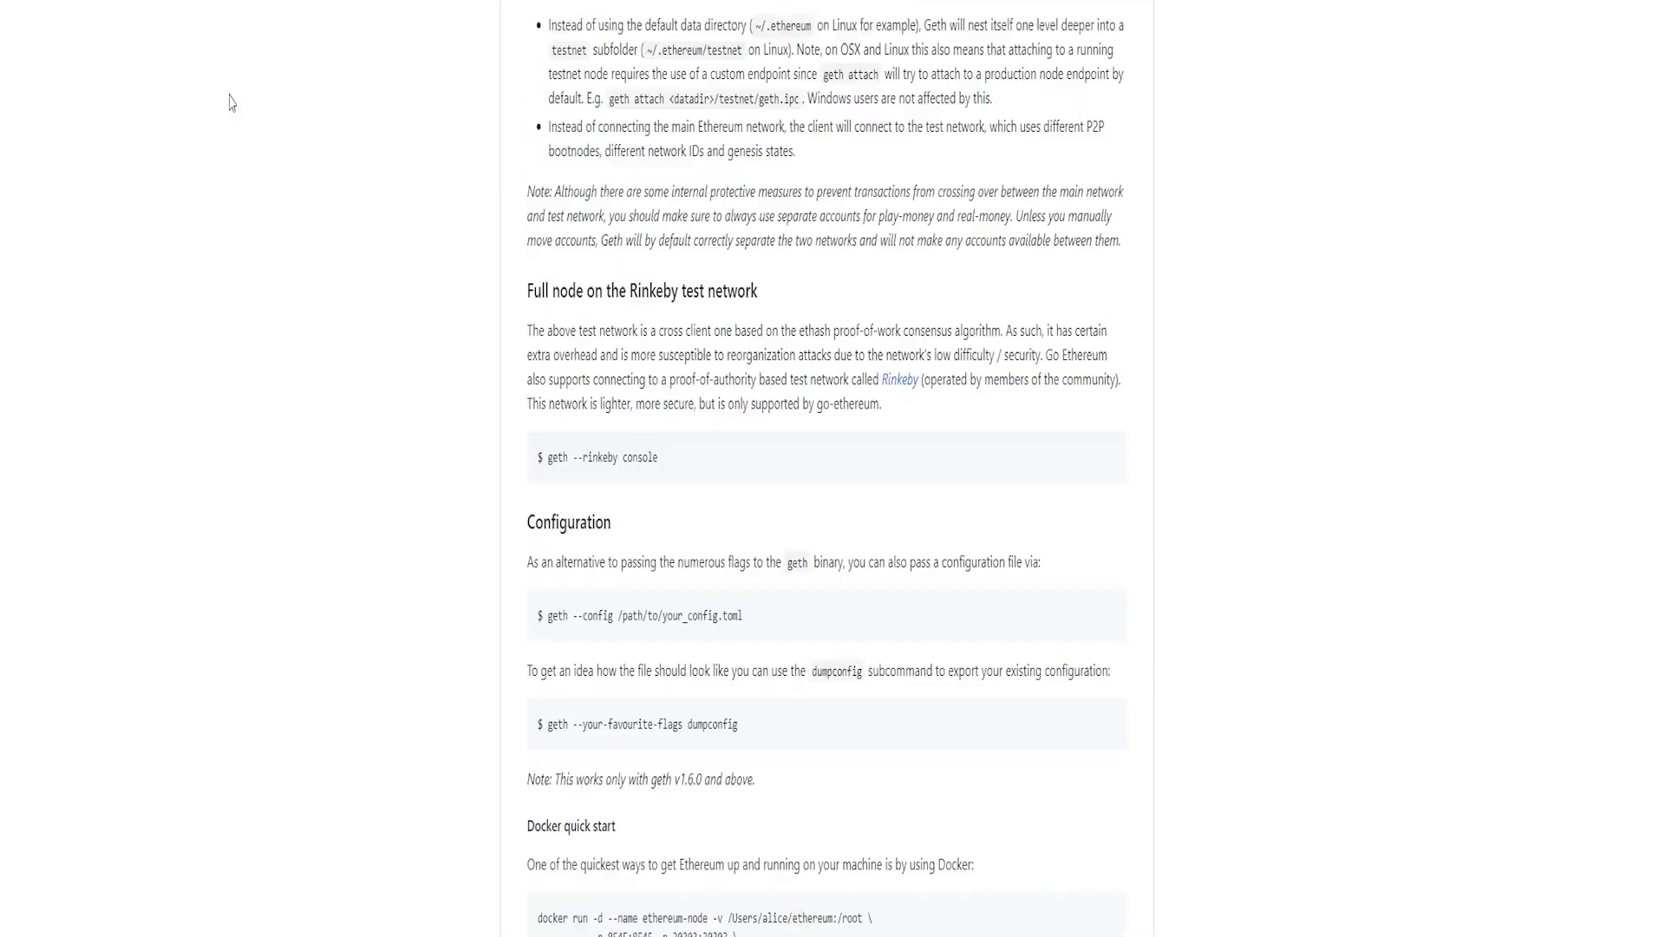
scroll(297, 182, down, 1)
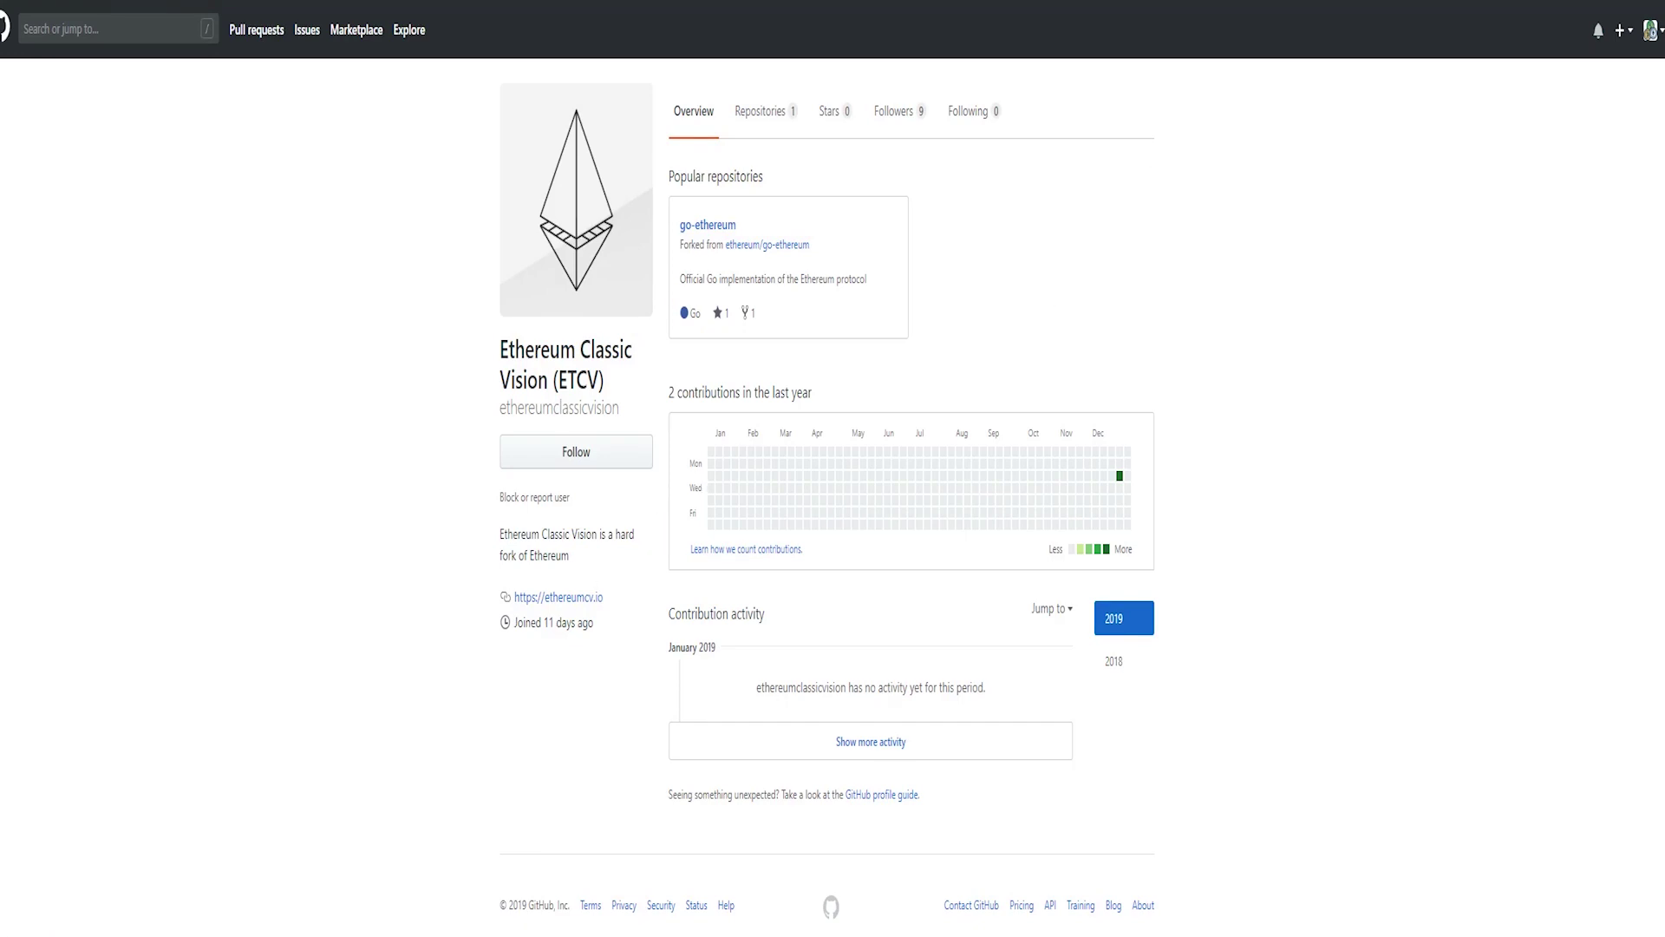
scroll(1568, 164, down, 4)
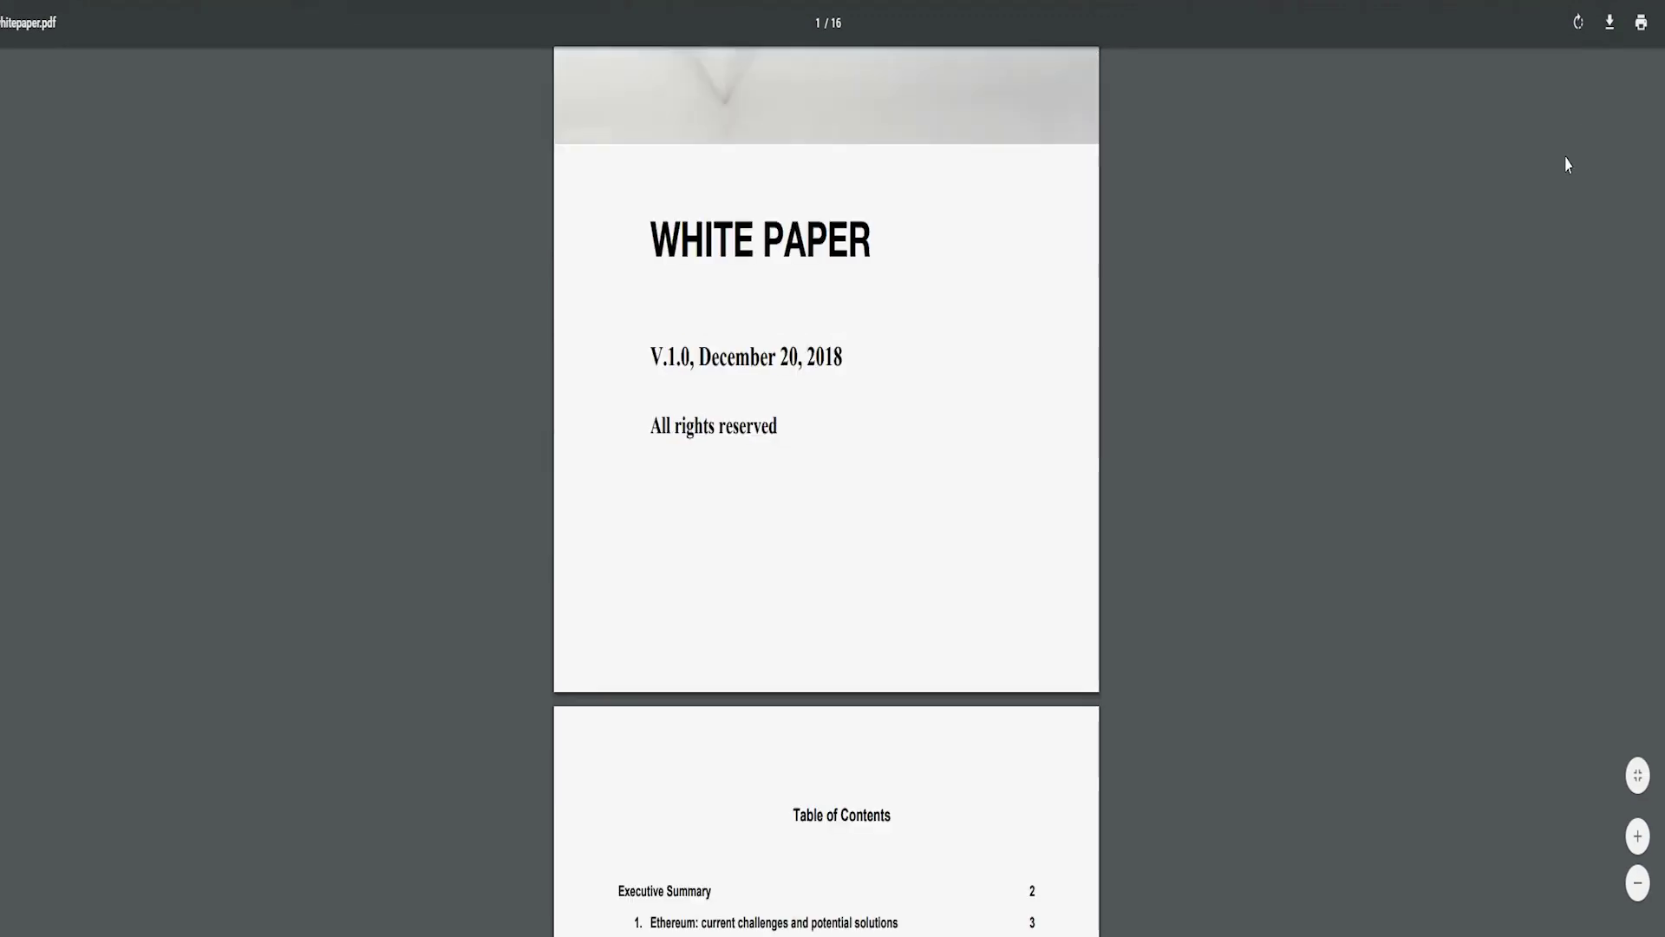
scroll(1568, 165, down, 4)
scroll(1569, 164, down, 5)
scroll(1561, 156, down, 6)
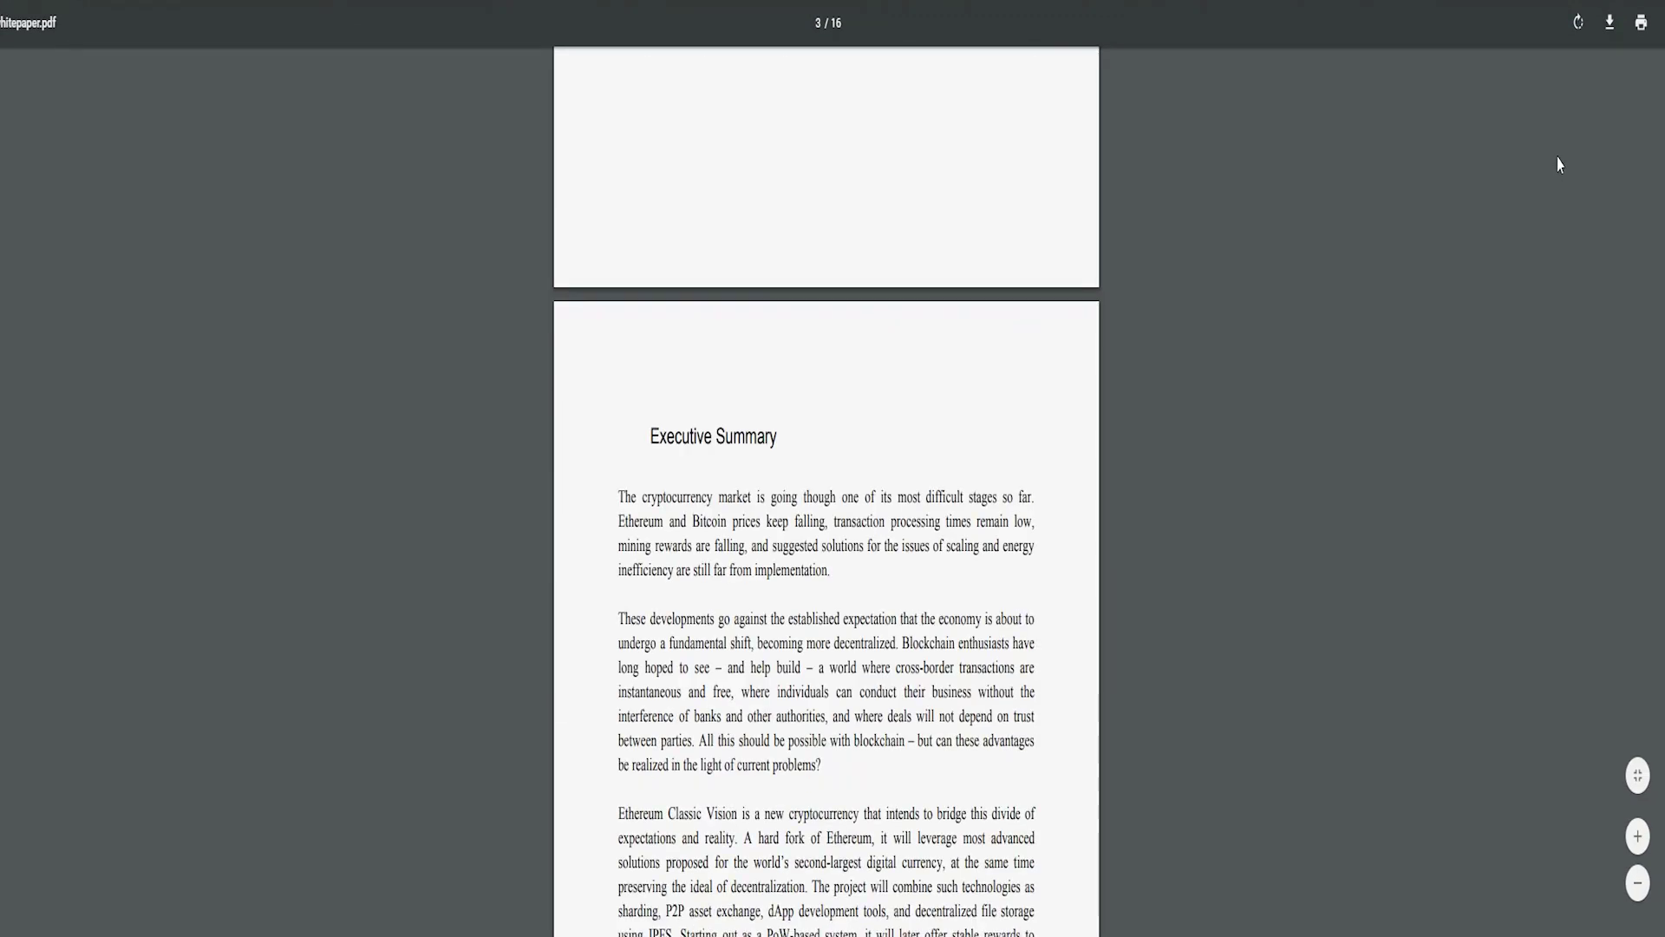
scroll(1562, 143, down, 4)
scroll(1560, 144, down, 5)
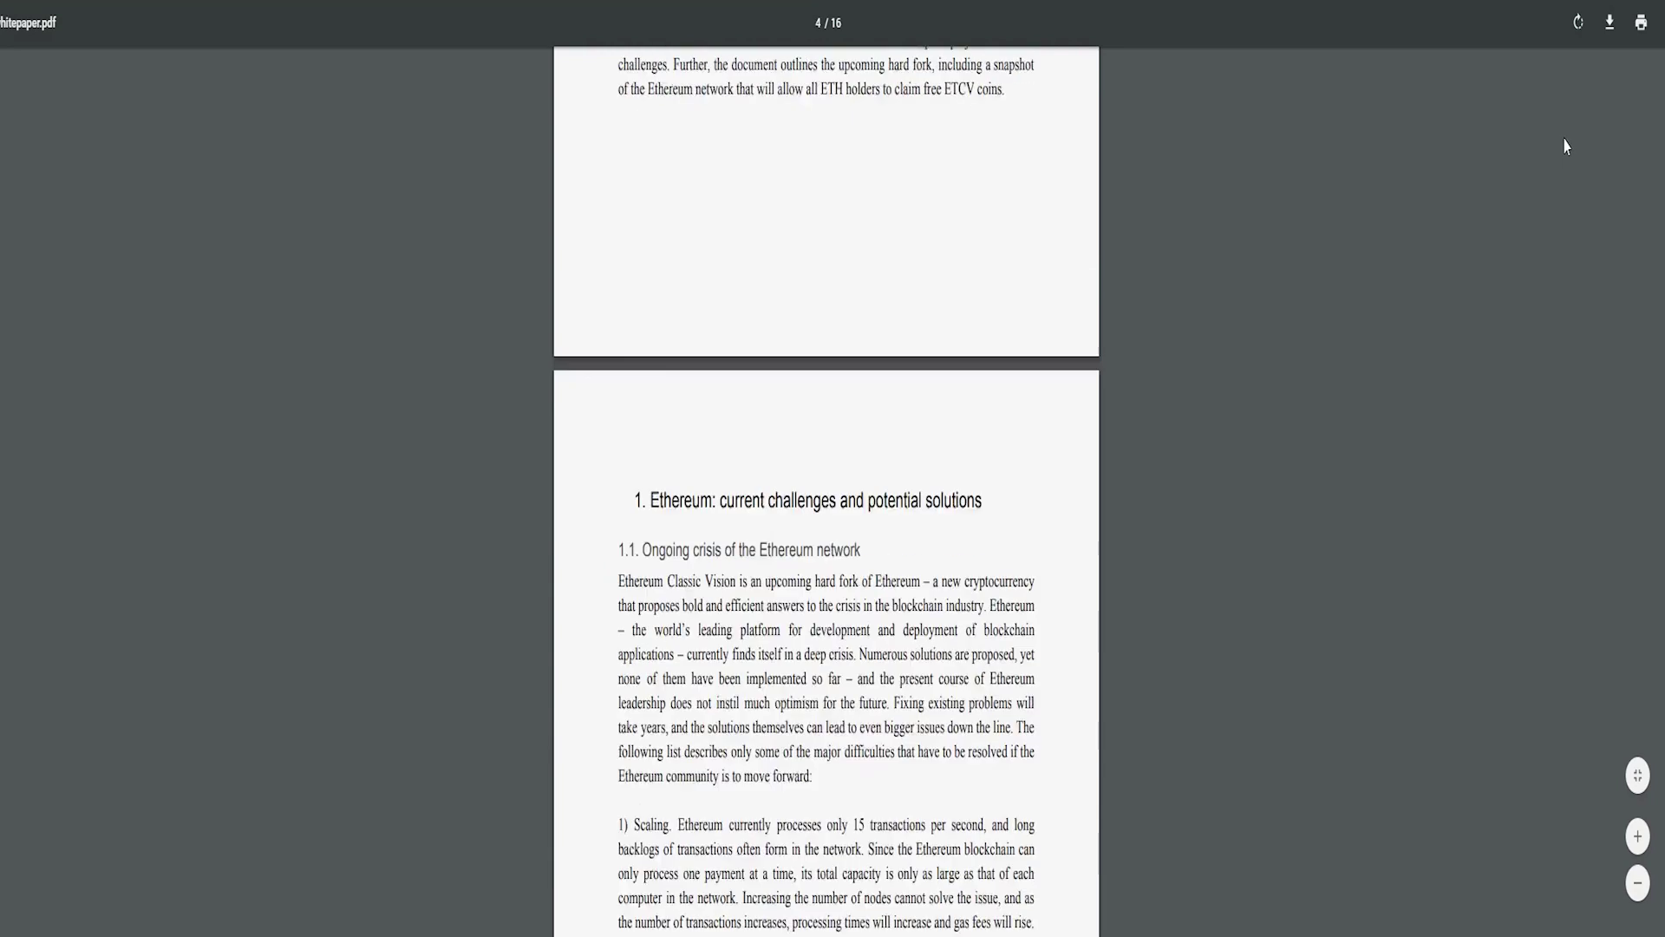
scroll(1562, 147, down, 2)
scroll(1565, 149, down, 5)
scroll(1568, 156, down, 2)
scroll(1569, 158, down, 5)
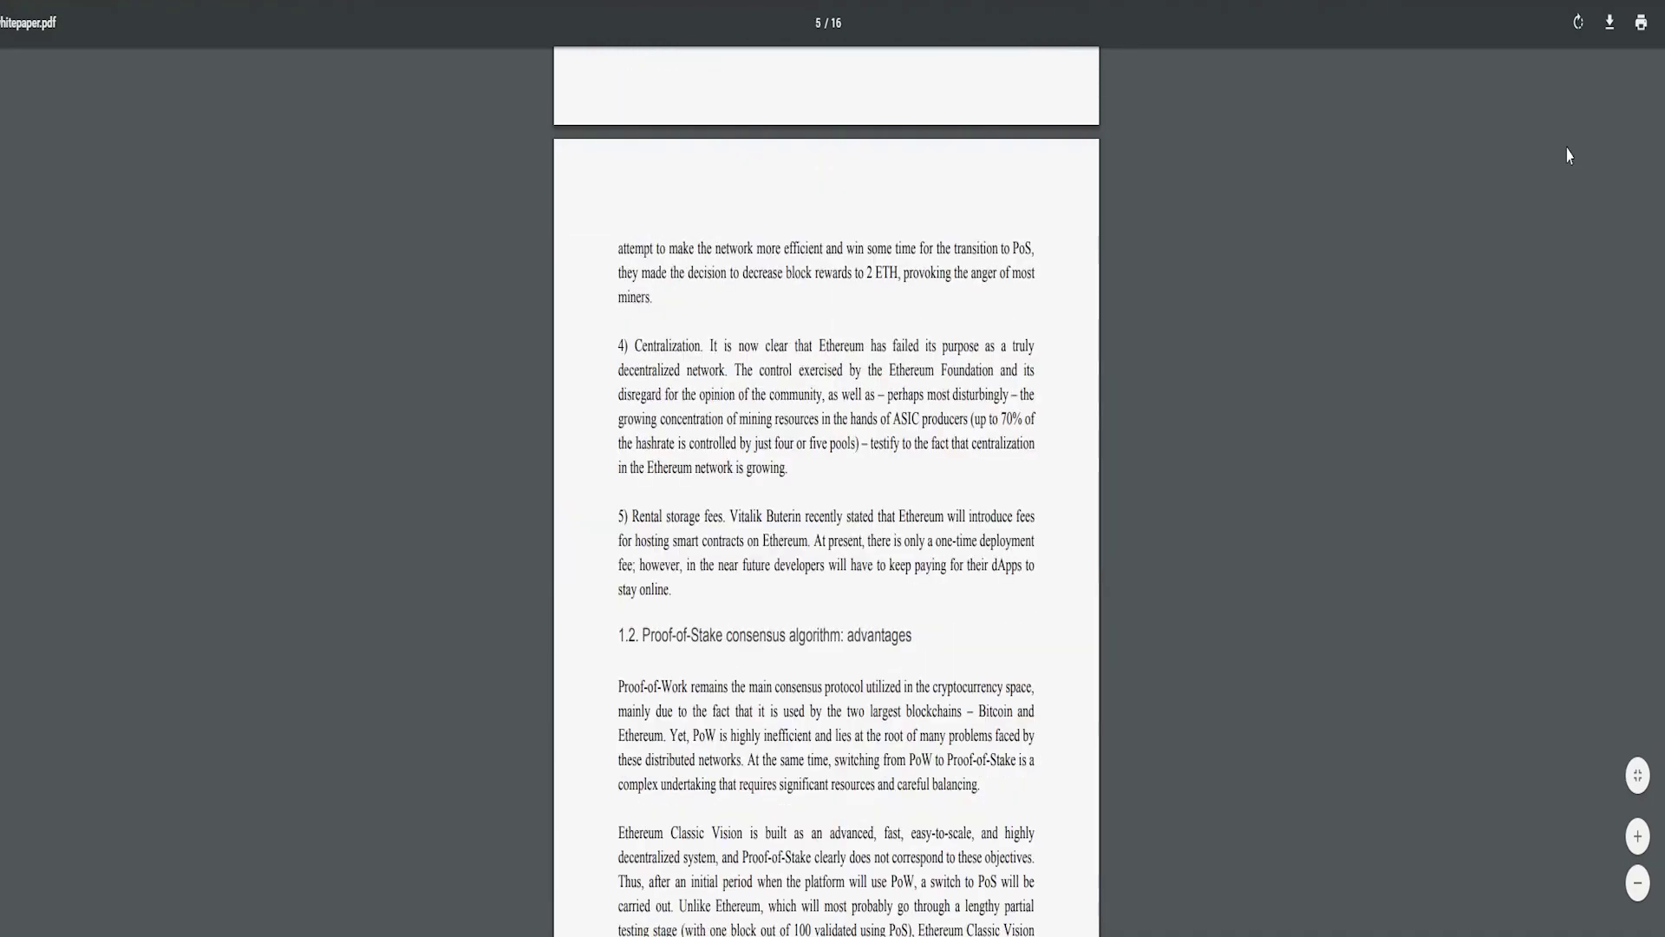
scroll(1570, 158, down, 2)
scroll(1568, 155, down, 5)
scroll(1568, 155, down, 4)
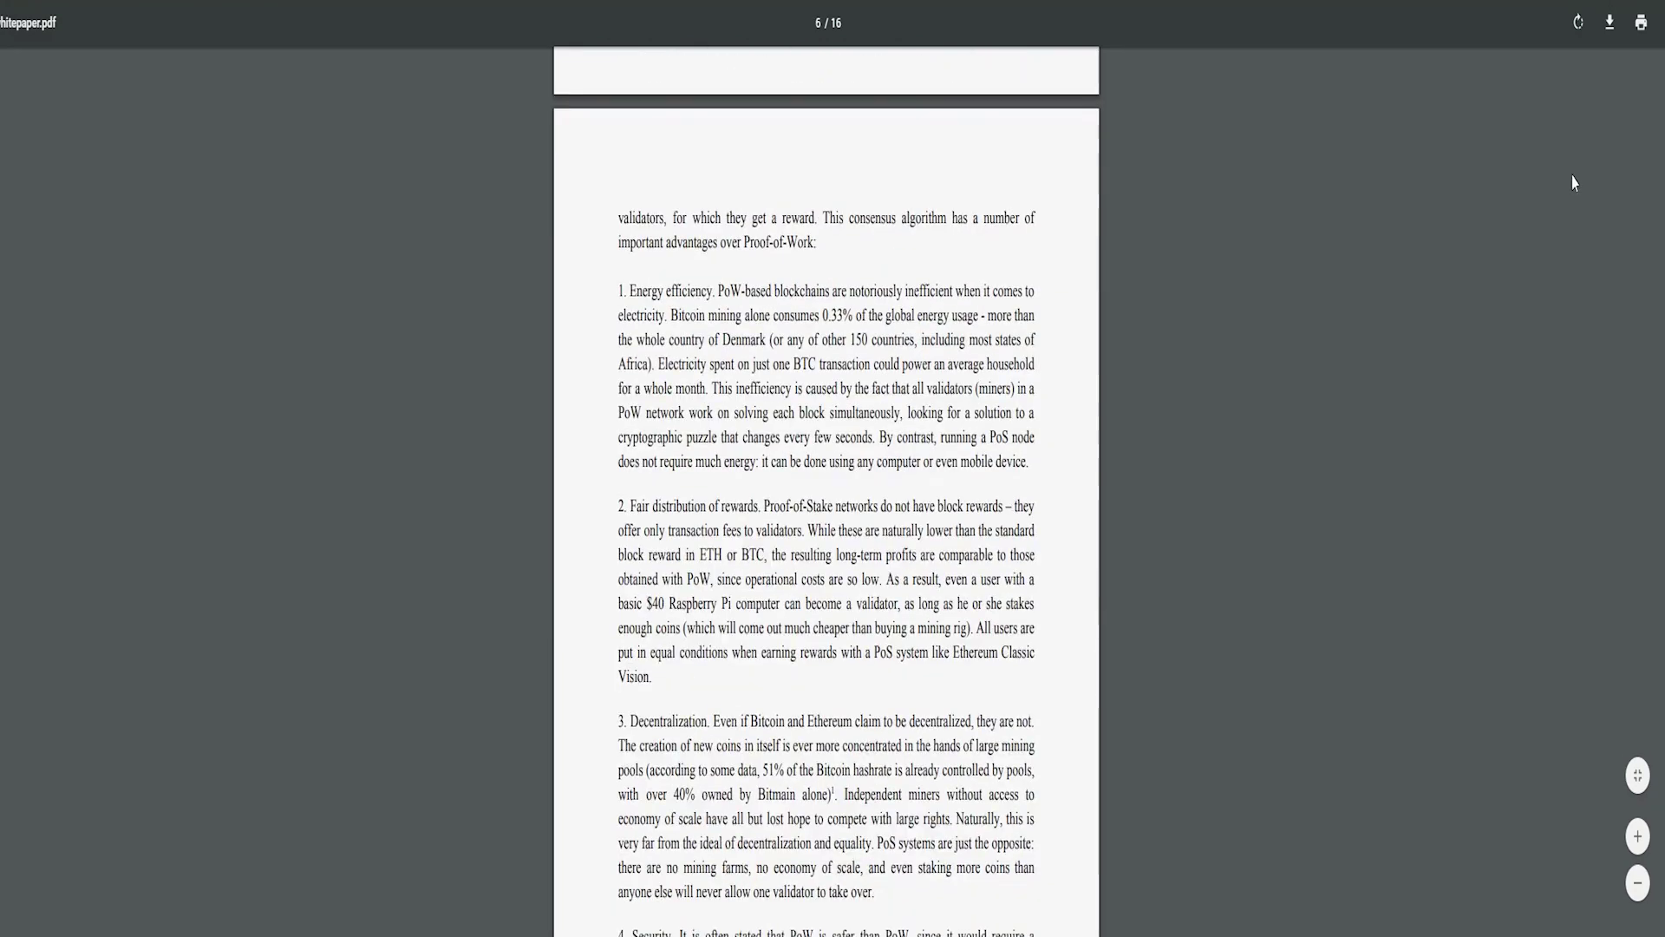
scroll(1569, 161, down, 5)
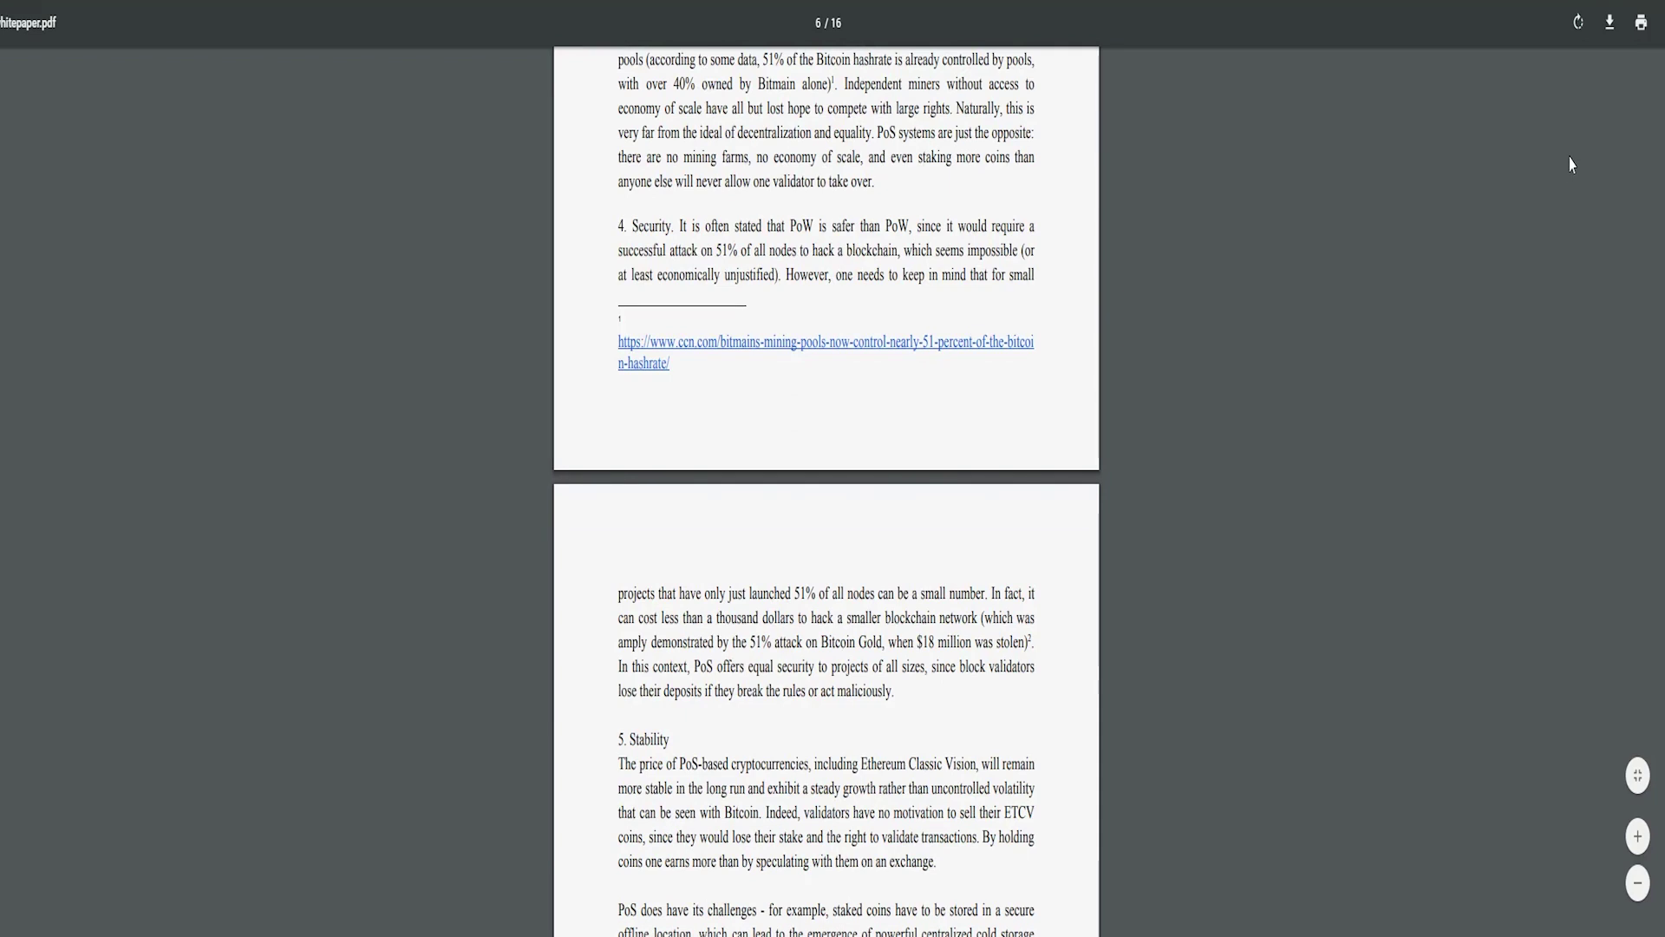
scroll(1570, 165, down, 5)
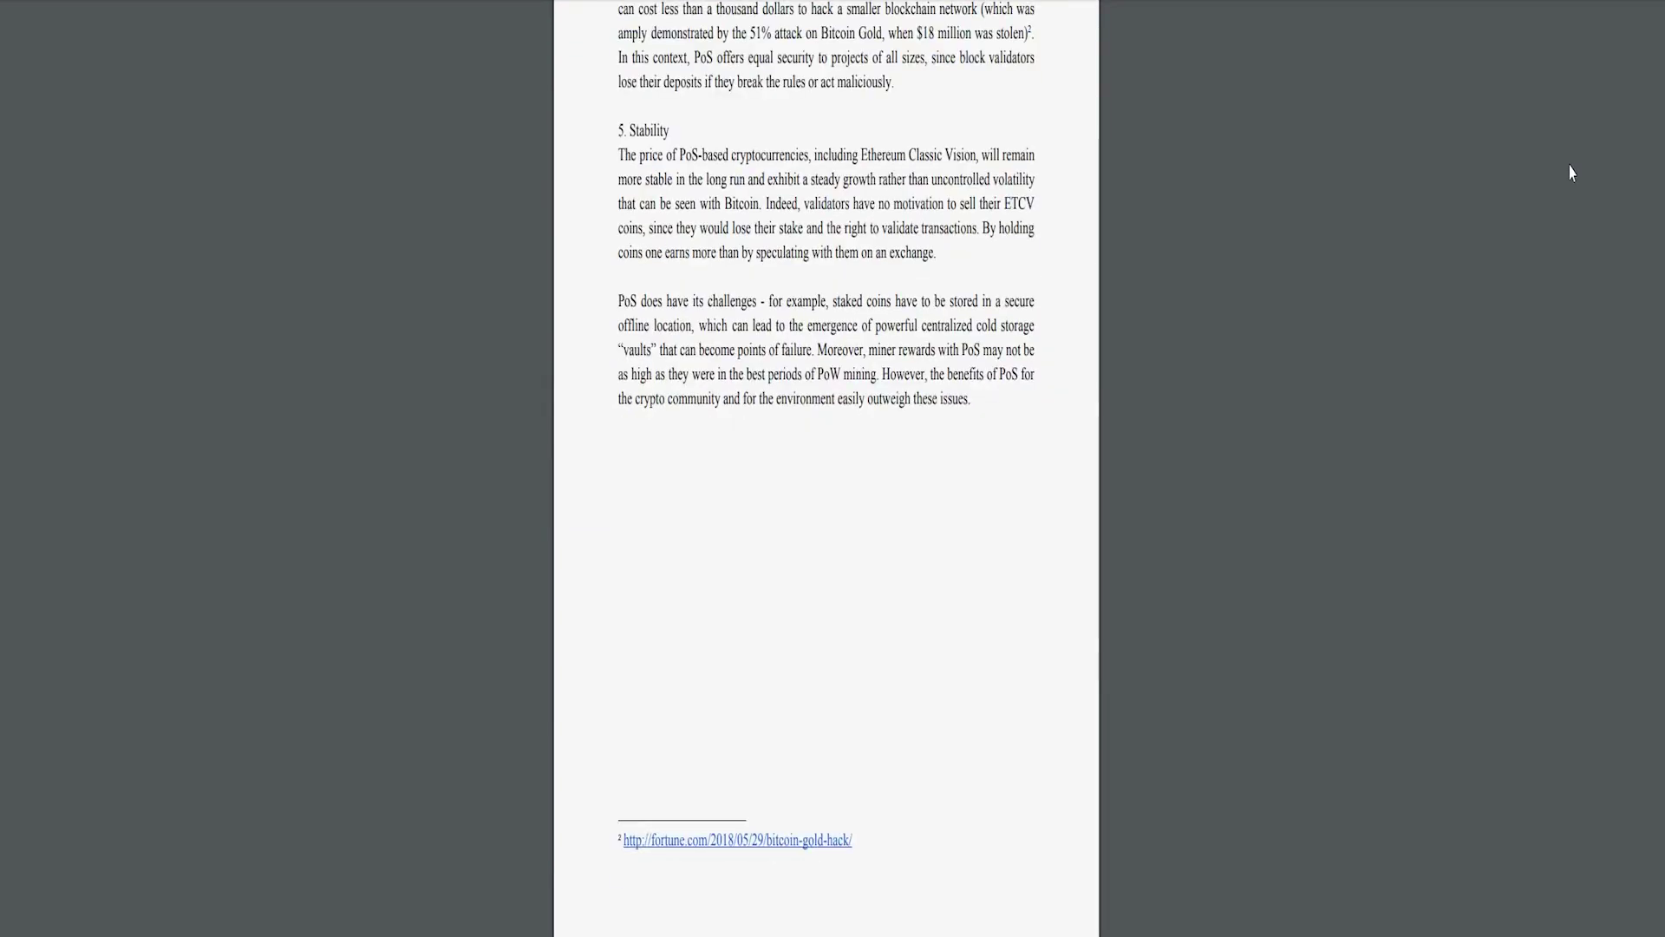
scroll(1571, 171, down, 3)
scroll(1573, 171, down, 3)
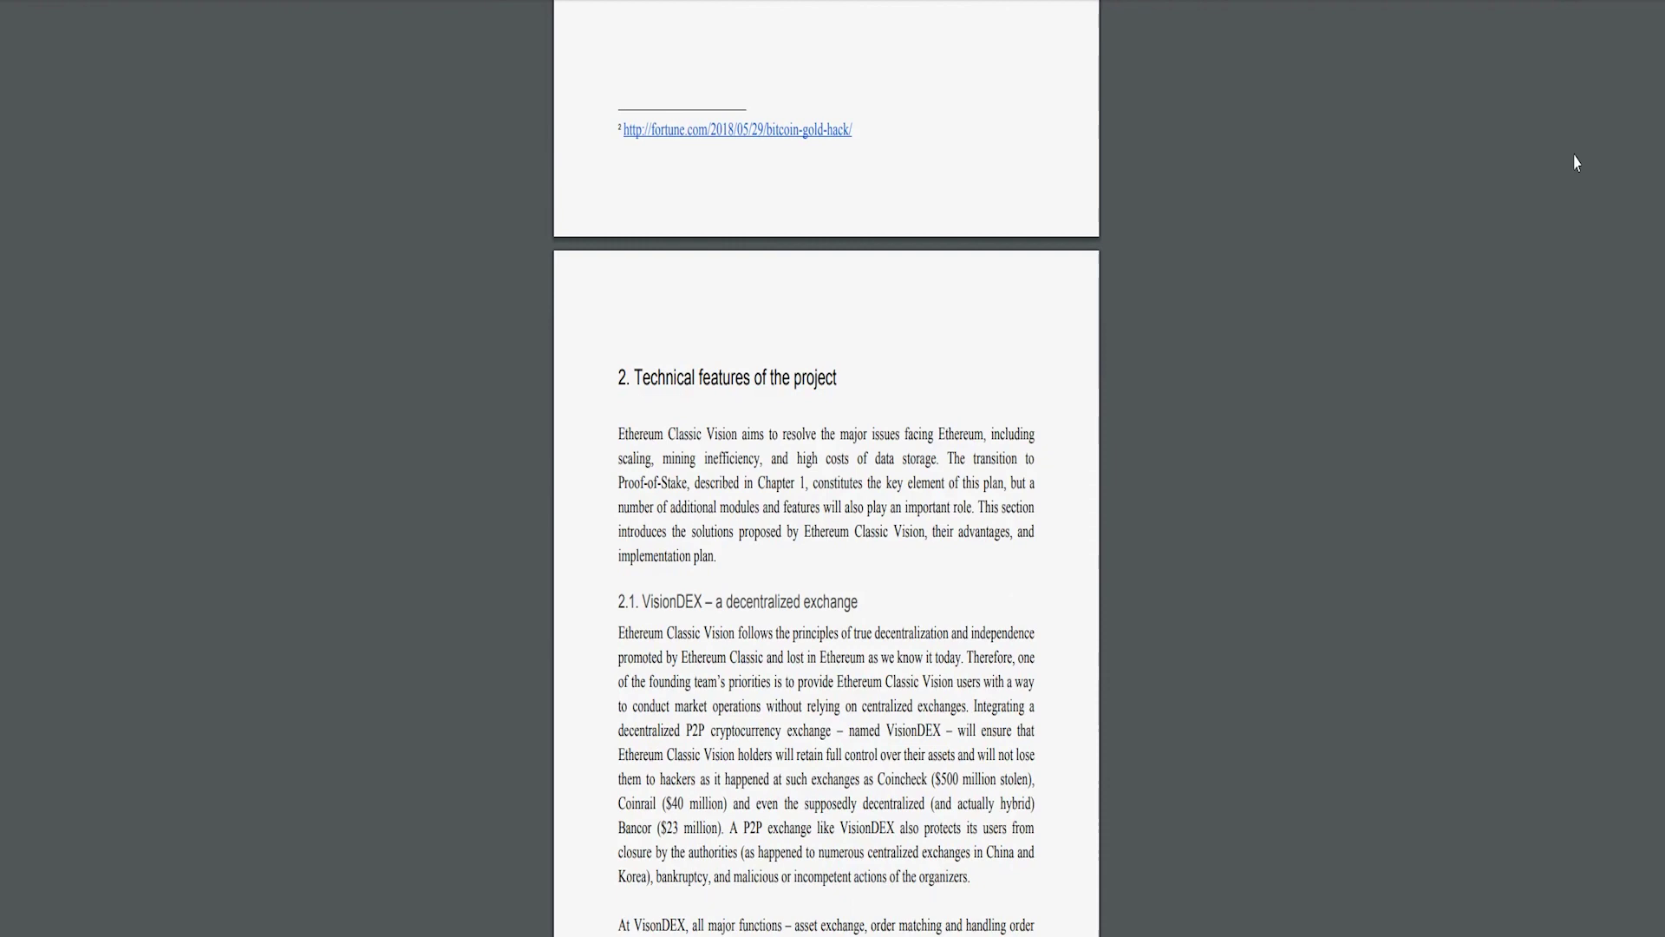
scroll(1575, 161, down, 5)
scroll(1574, 162, down, 3)
scroll(1574, 162, down, 3)
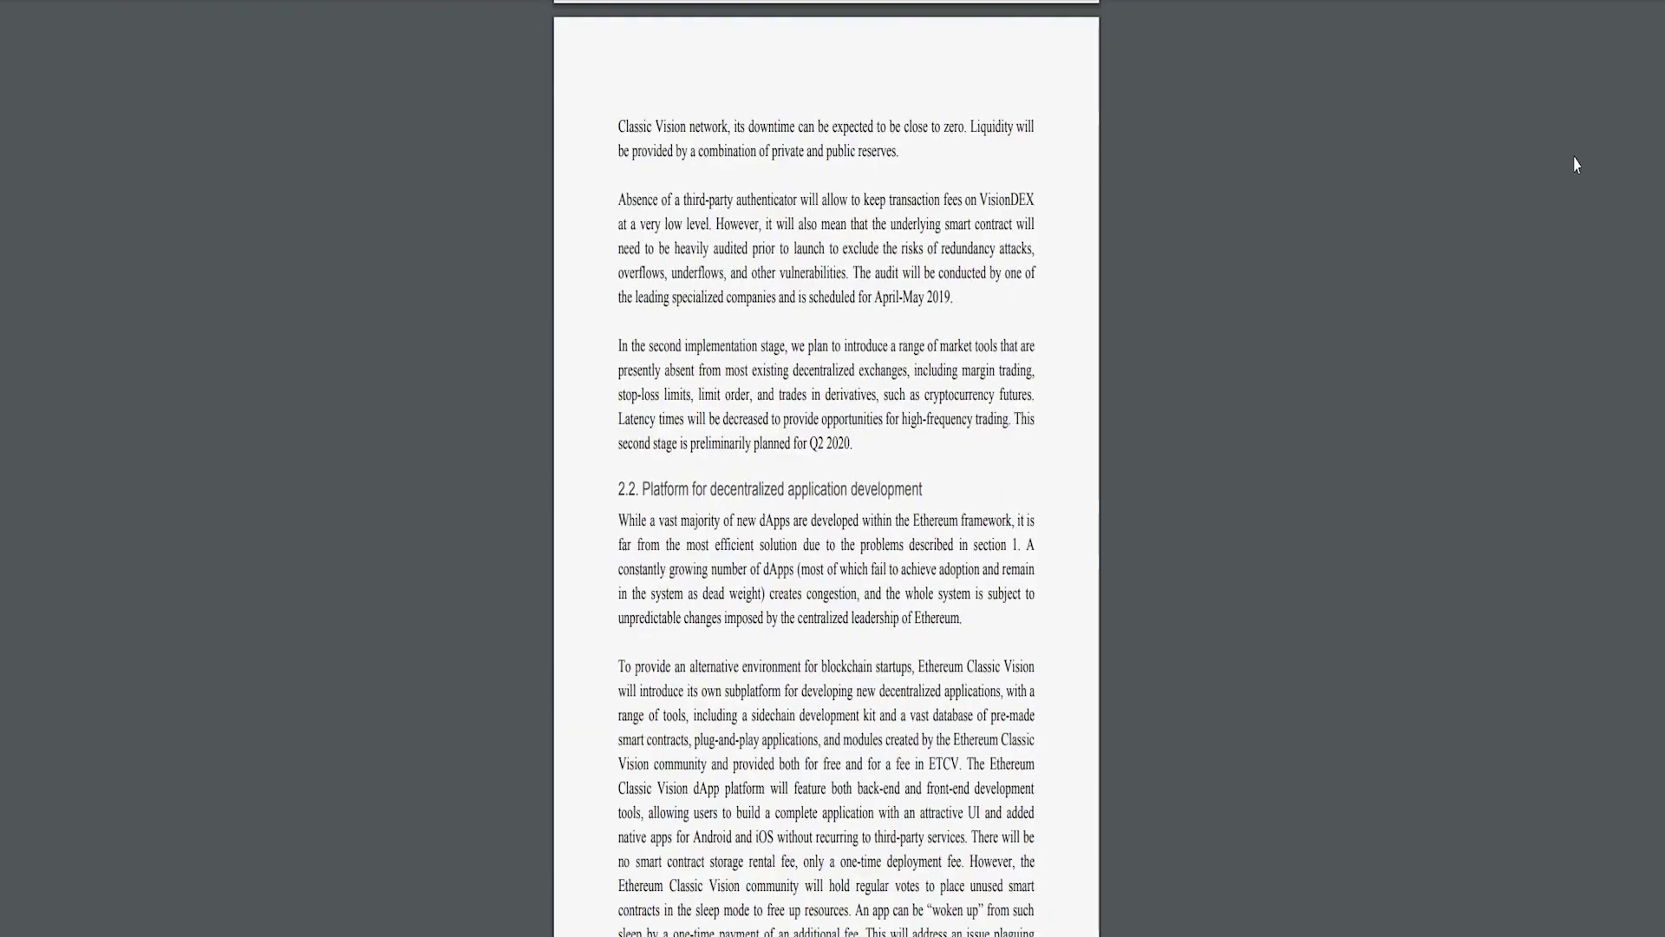
scroll(1575, 163, down, 3)
scroll(1575, 163, down, 2)
scroll(1576, 163, down, 5)
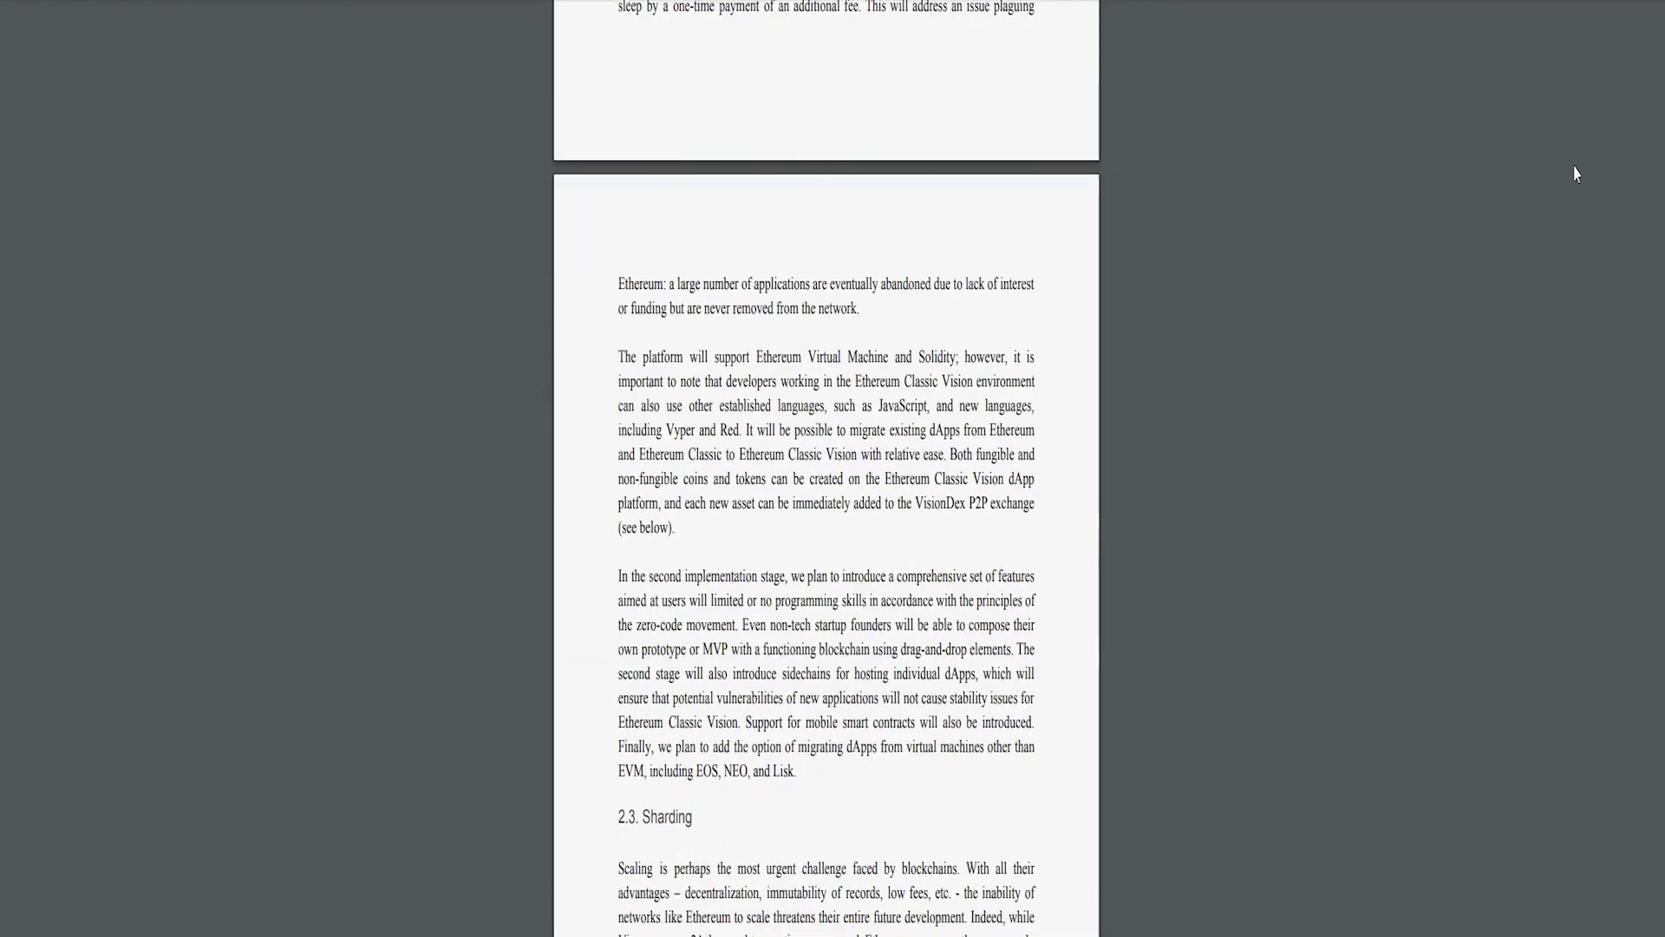
scroll(1575, 169, down, 3)
scroll(1575, 172, down, 4)
scroll(1572, 167, down, 5)
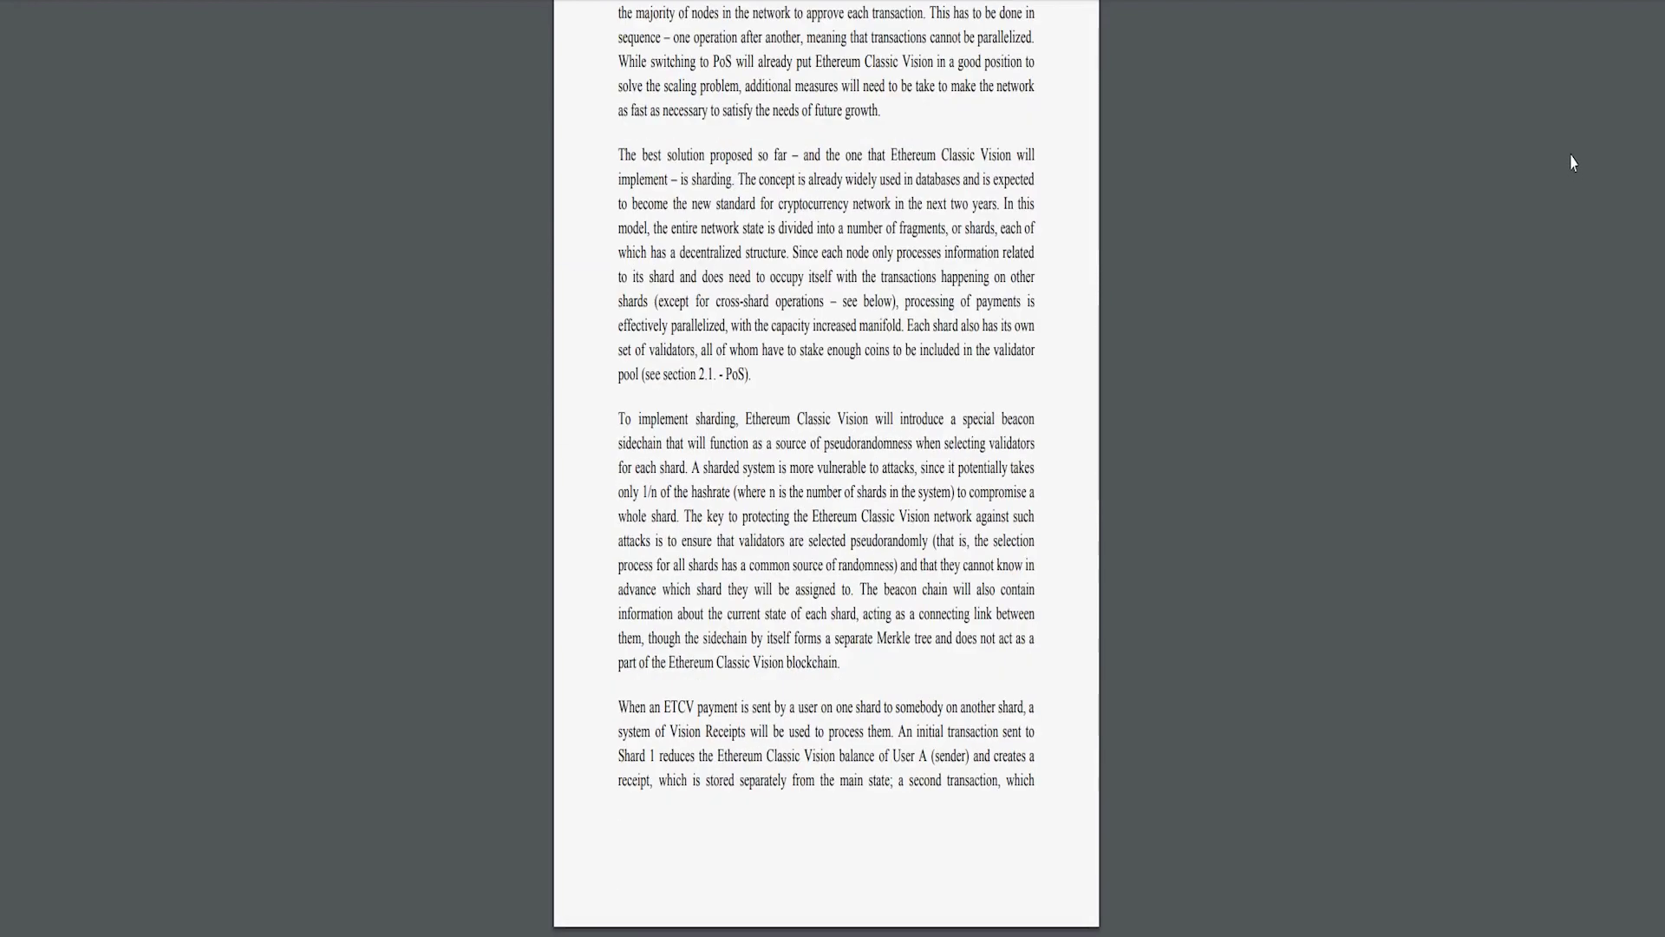
scroll(1569, 163, down, 5)
scroll(1568, 161, down, 5)
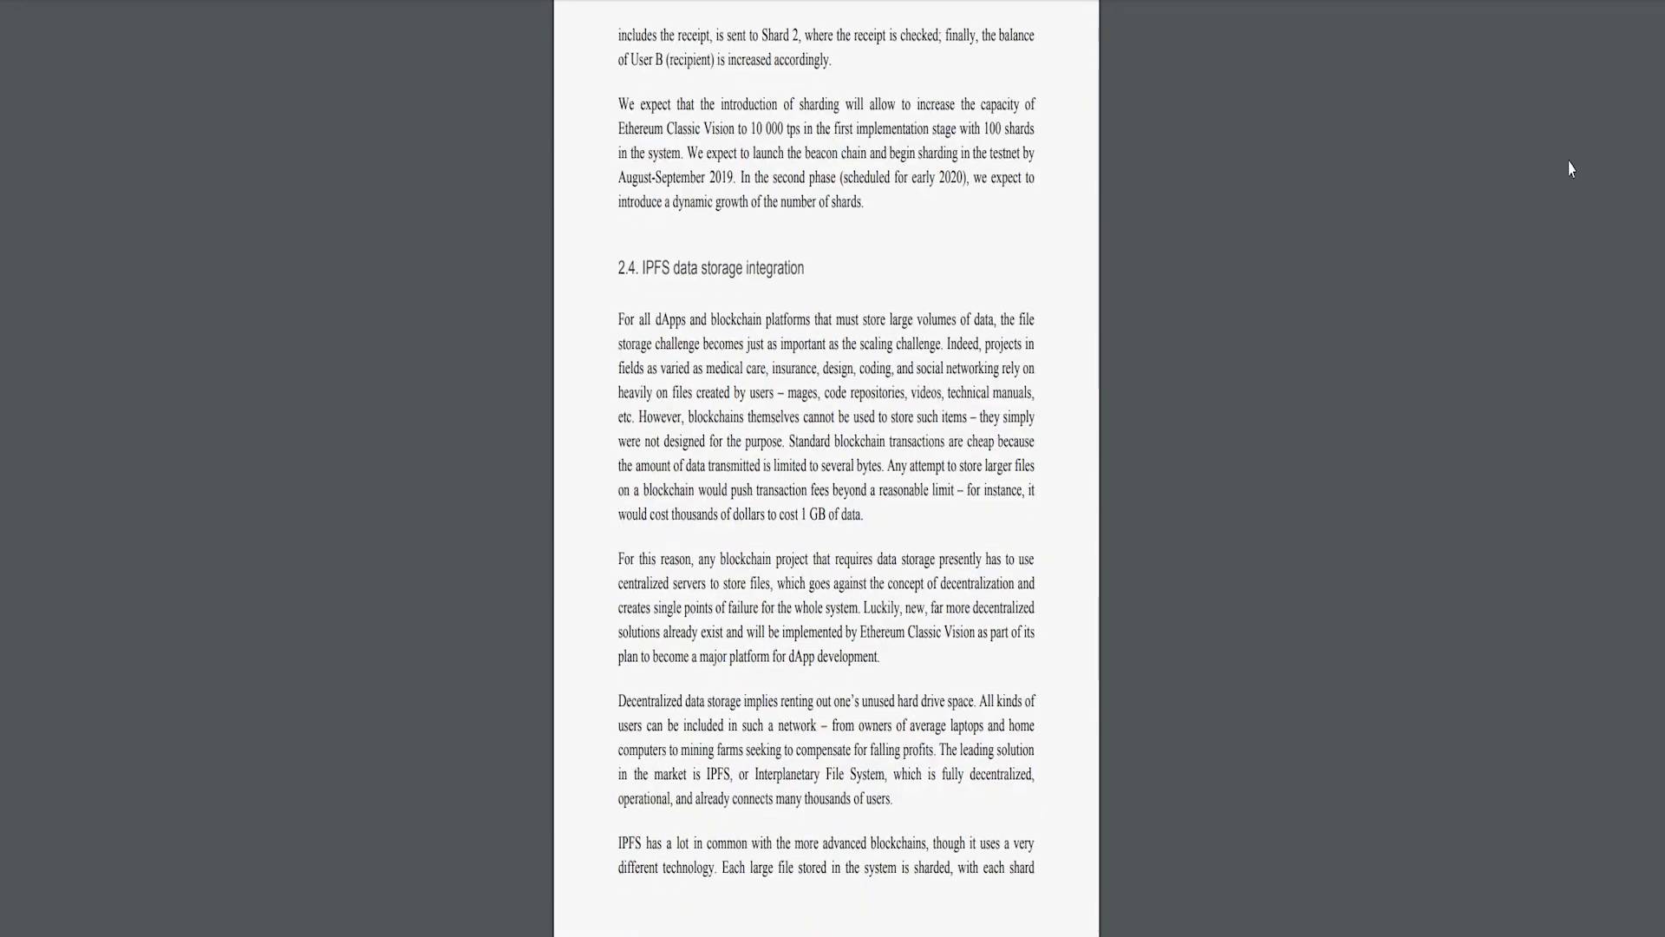
scroll(1572, 163, down, 5)
scroll(1571, 163, down, 1)
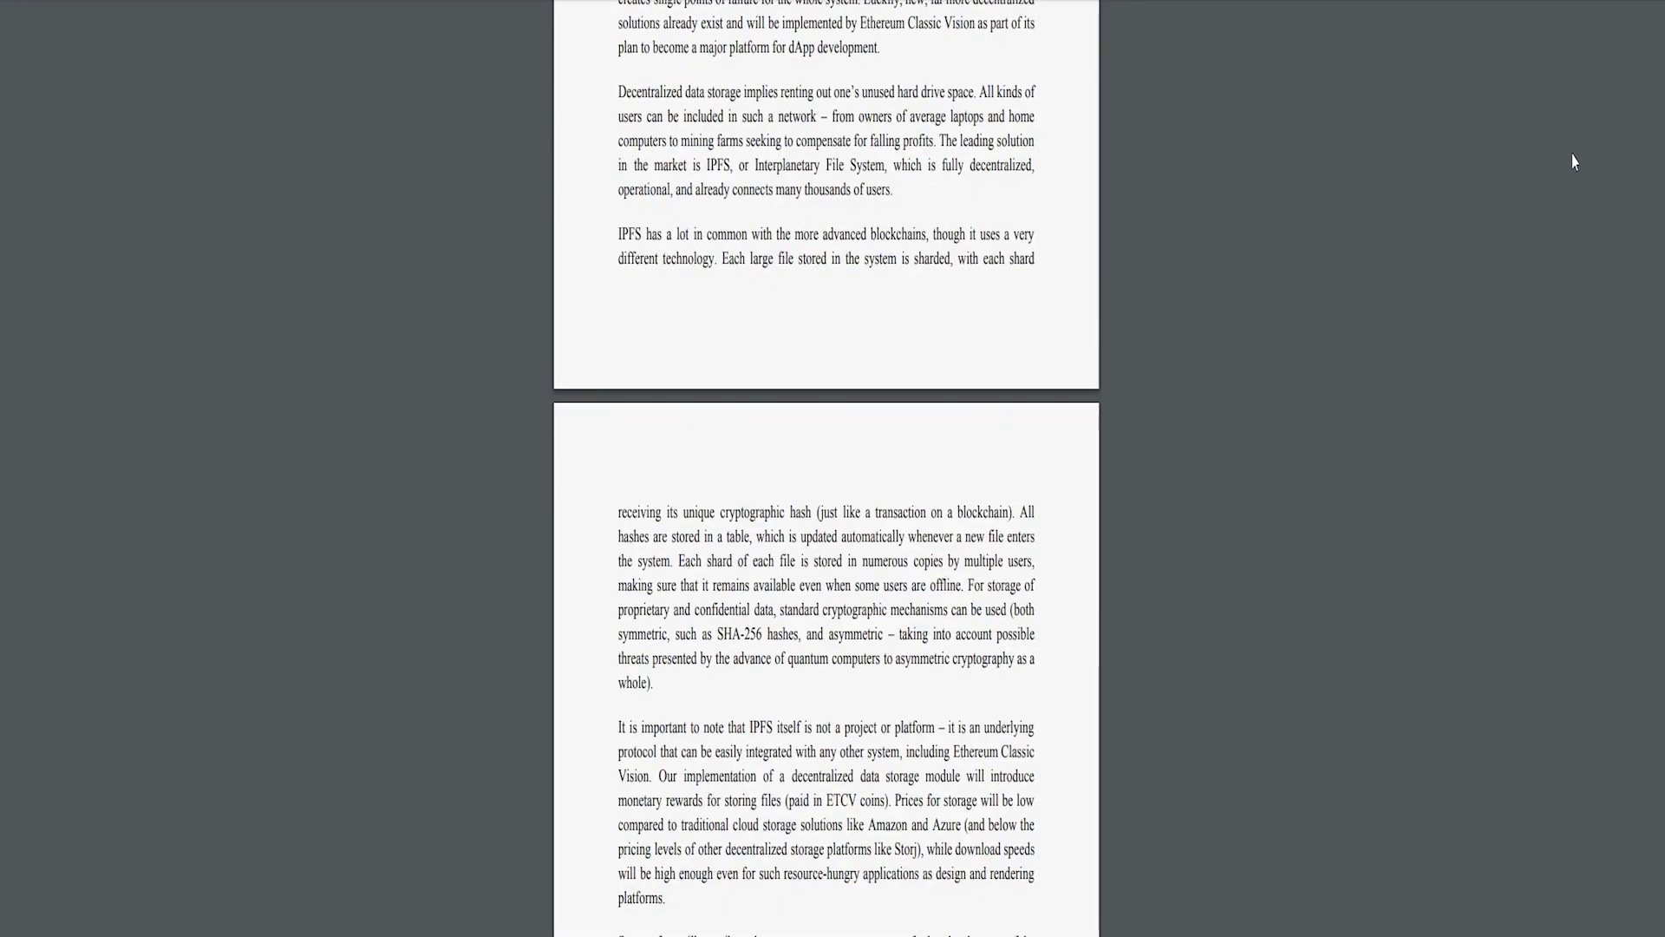
scroll(1575, 166, down, 4)
scroll(1574, 166, down, 2)
scroll(1572, 164, down, 4)
scroll(1571, 163, down, 3)
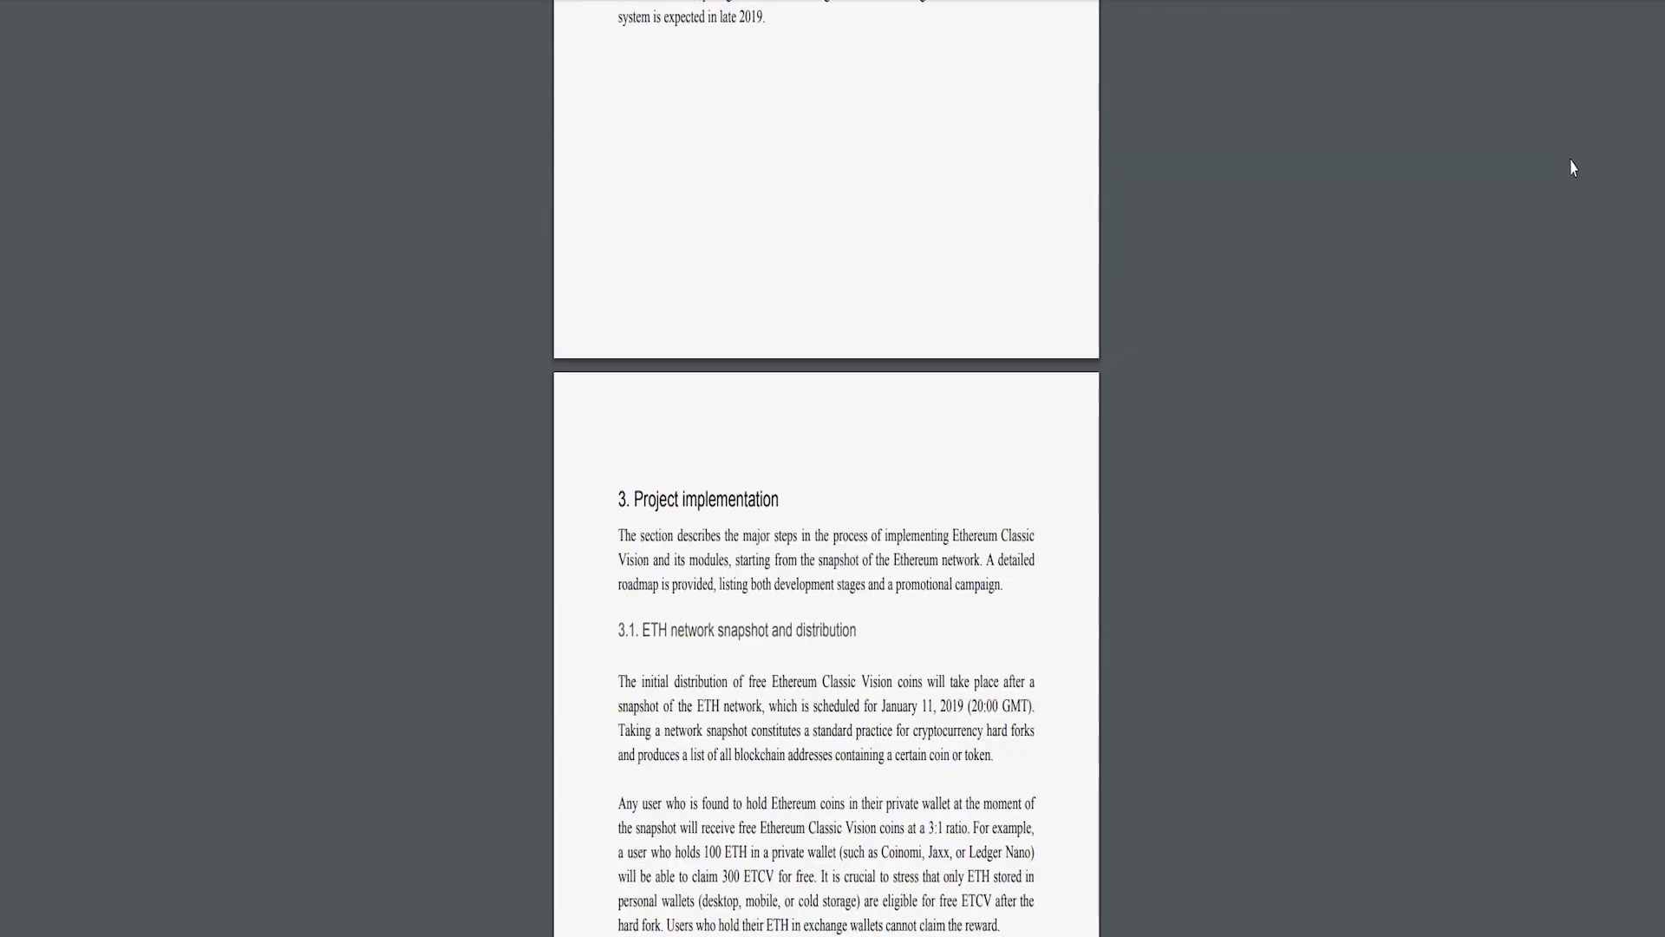
scroll(1570, 163, down, 4)
scroll(1569, 164, down, 4)
scroll(1568, 159, down, 2)
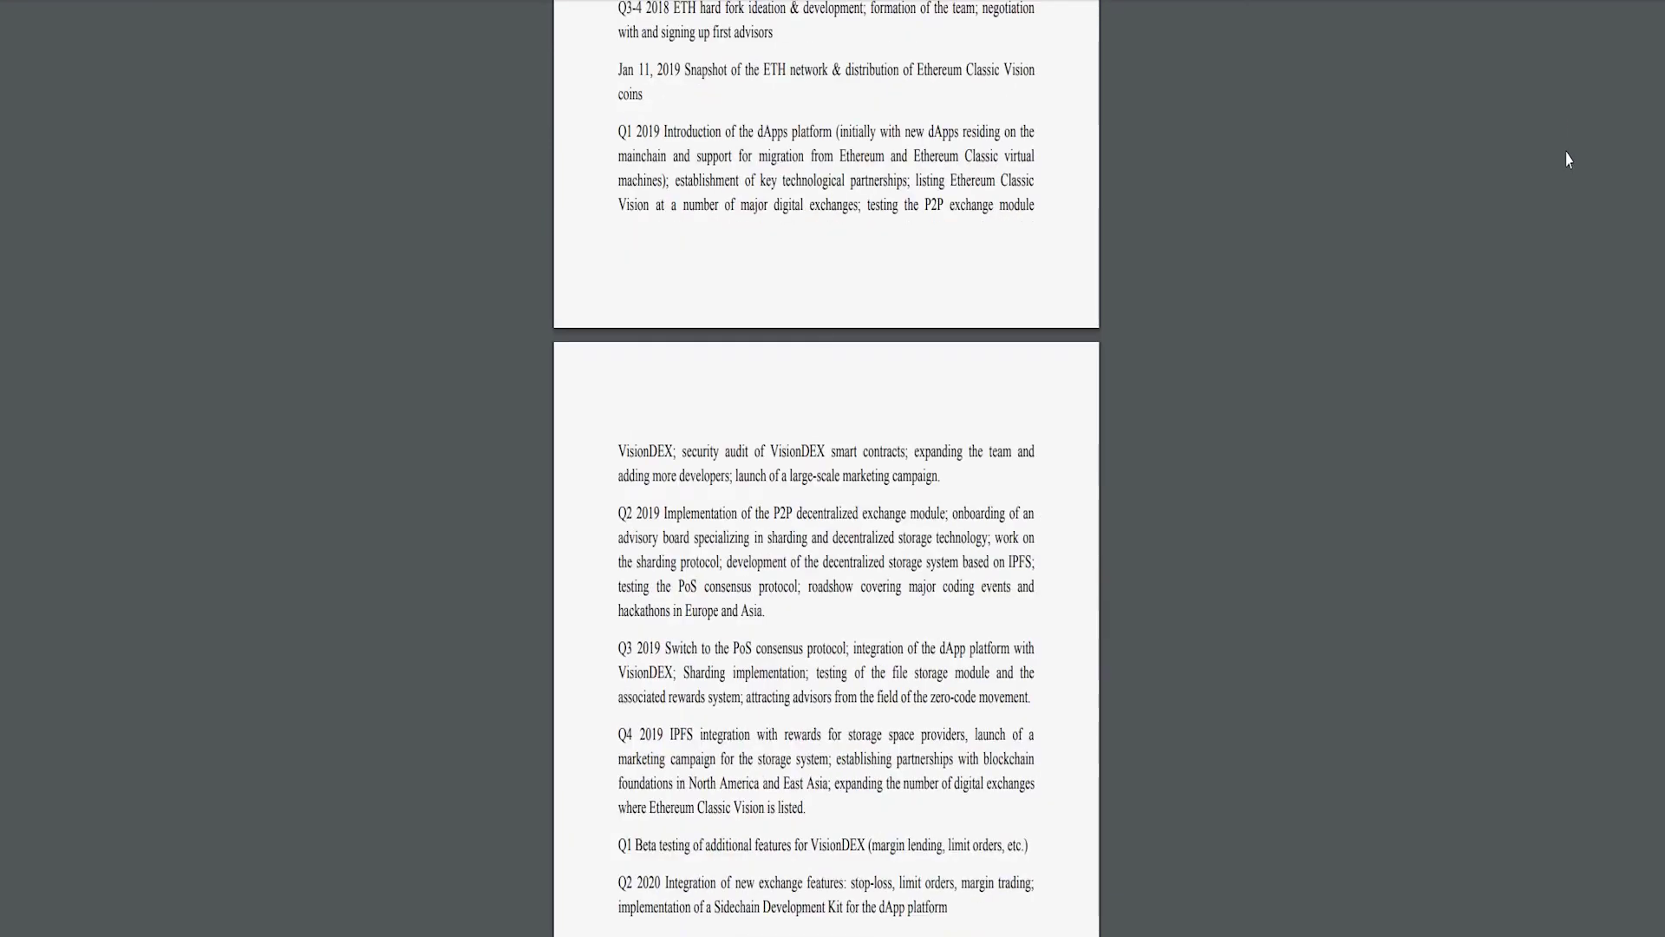
scroll(1567, 158, down, 1)
scroll(1568, 157, down, 5)
scroll(1568, 159, down, 1)
scroll(1567, 160, down, 4)
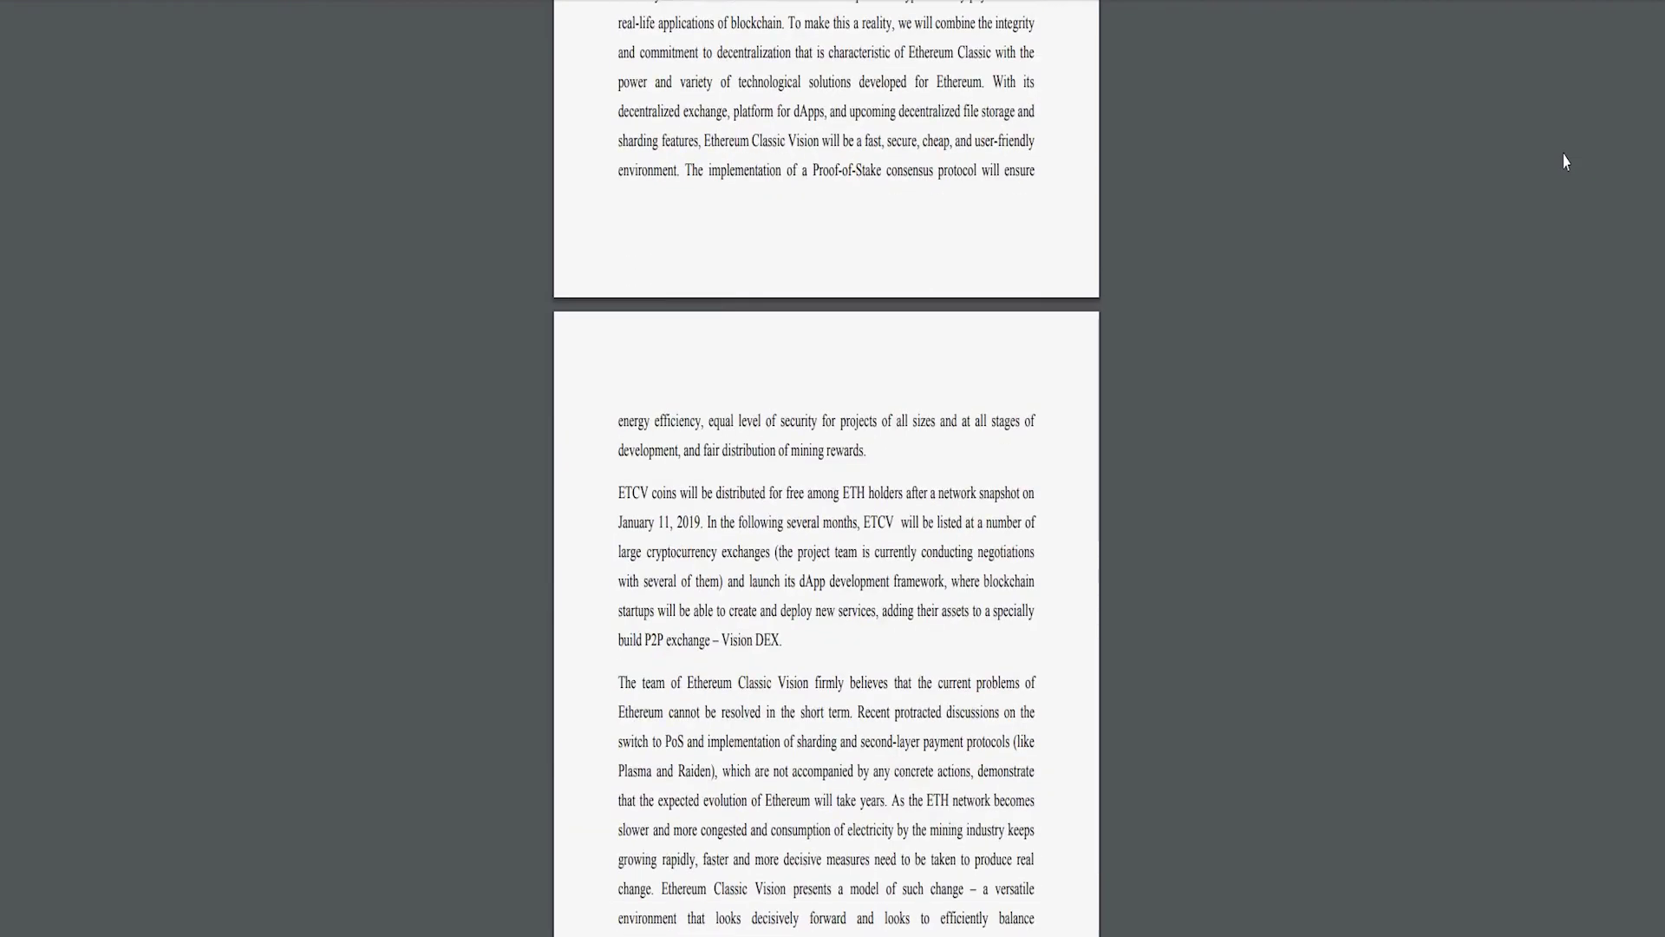
scroll(1566, 163, down, 2)
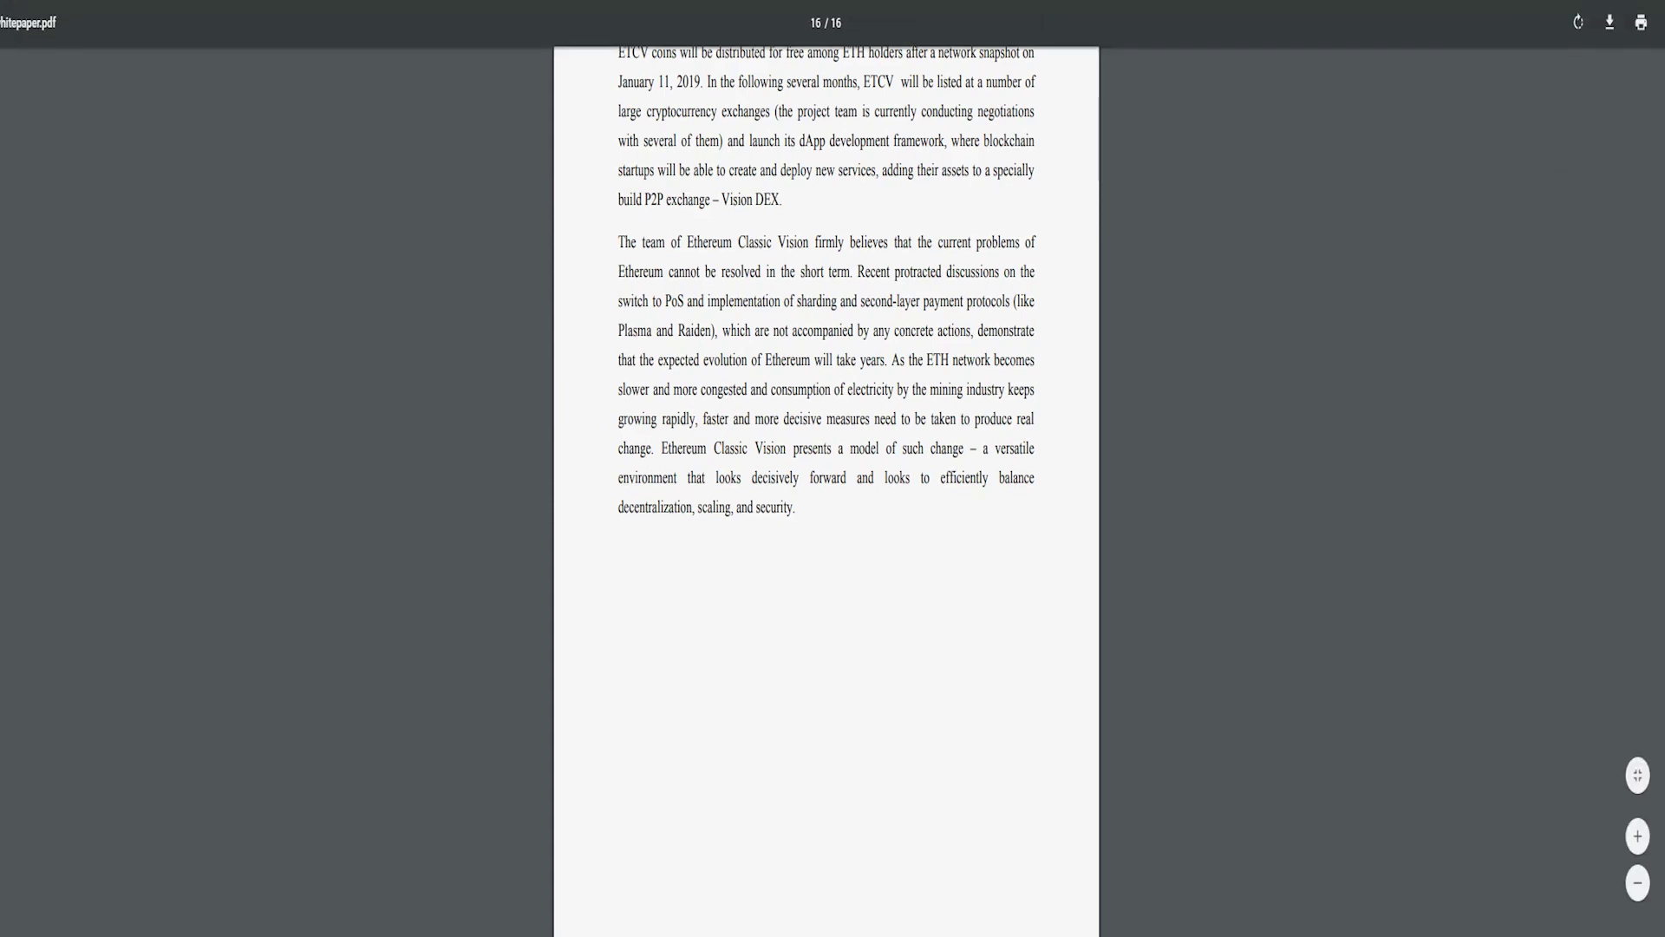
Step: Switch tabs from the whitepaper, past the ETCV Wallet page, to the ETCV website's FAQ
key(ctrl+Tab)
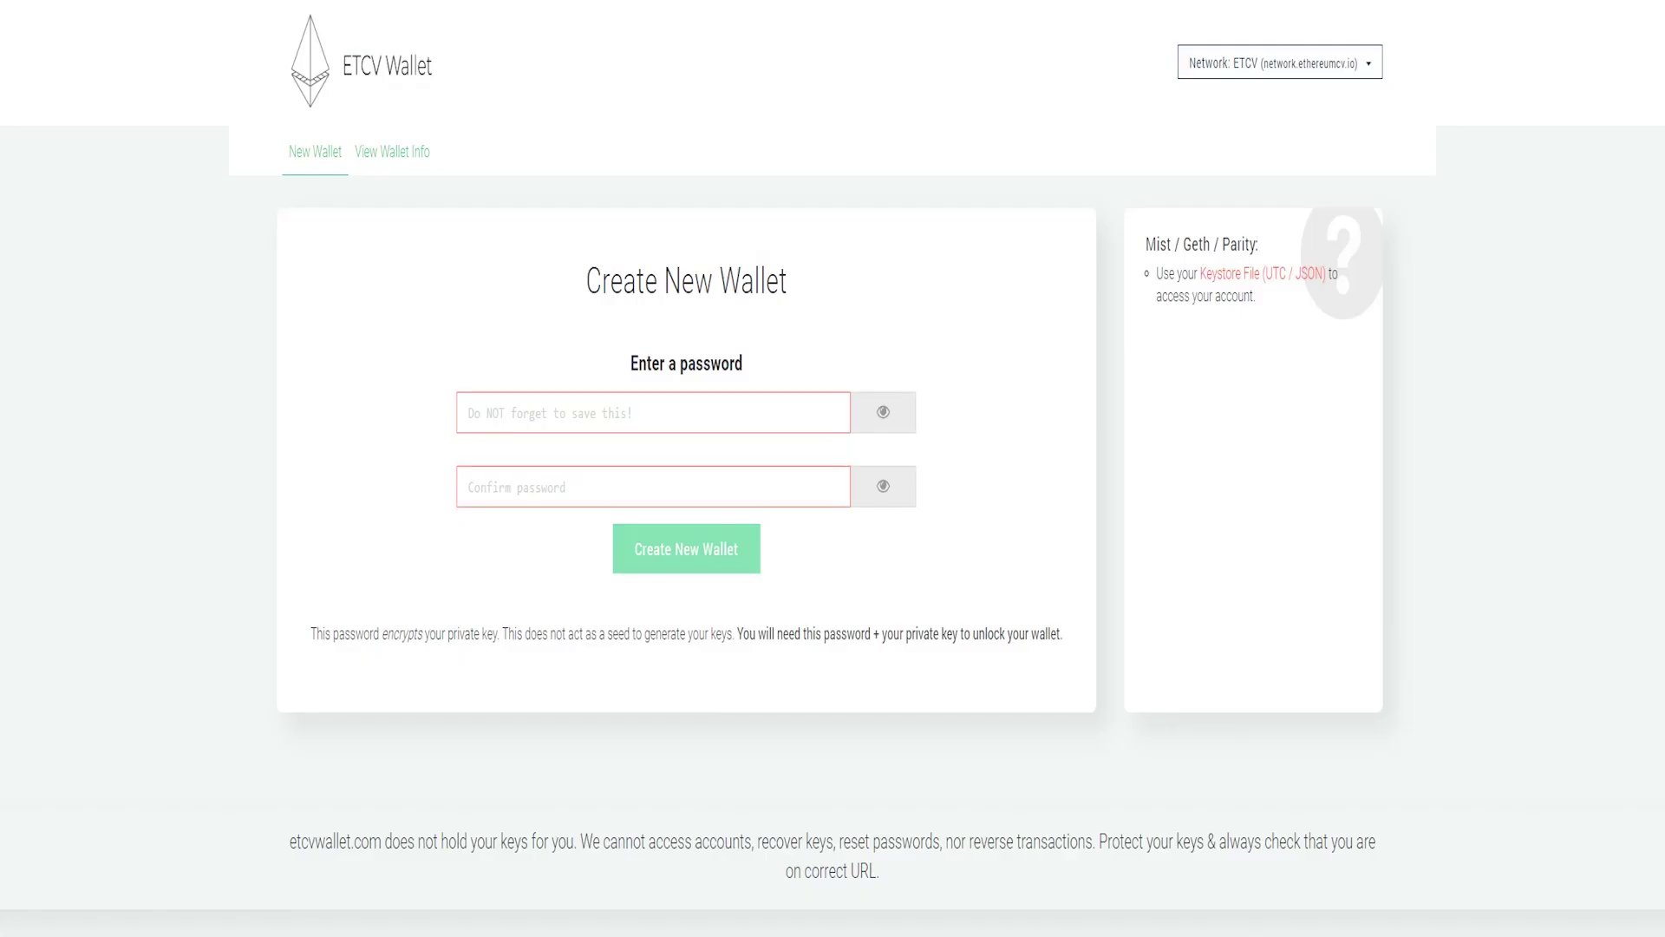
key(ctrl+Tab)
scroll(1514, 222, up, 2)
scroll(1514, 248, up, 1)
scroll(1517, 244, down, 2)
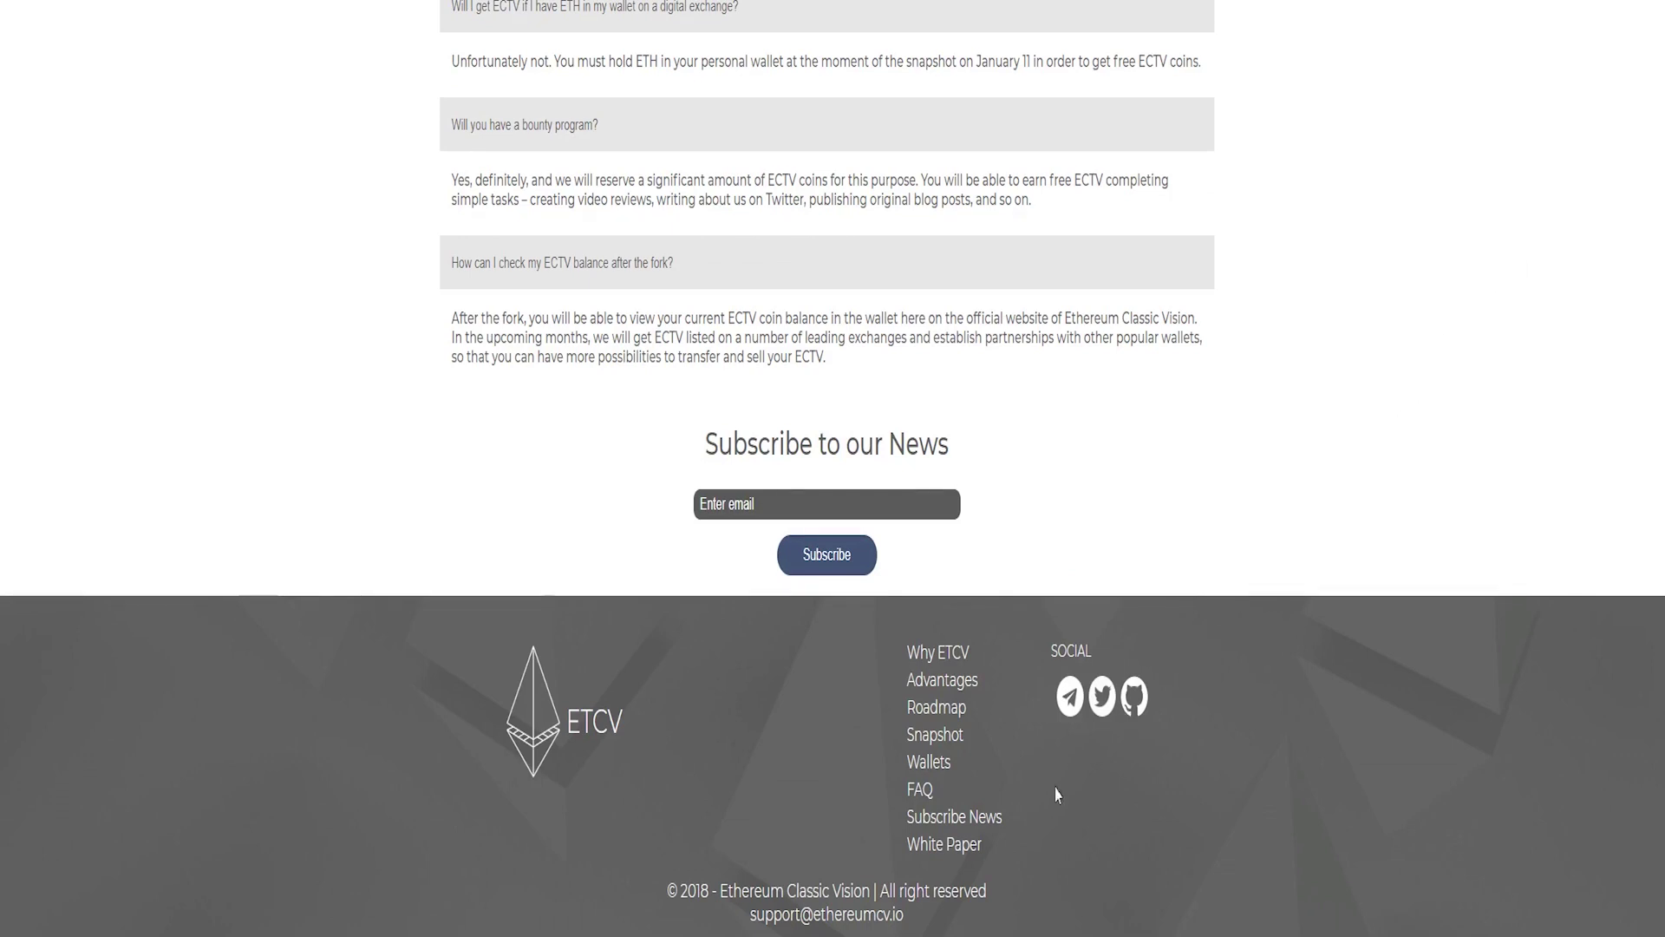
Step: Jump to the ETCV site's Roadmap section, then to the Subscribe to our News section
click(964, 717)
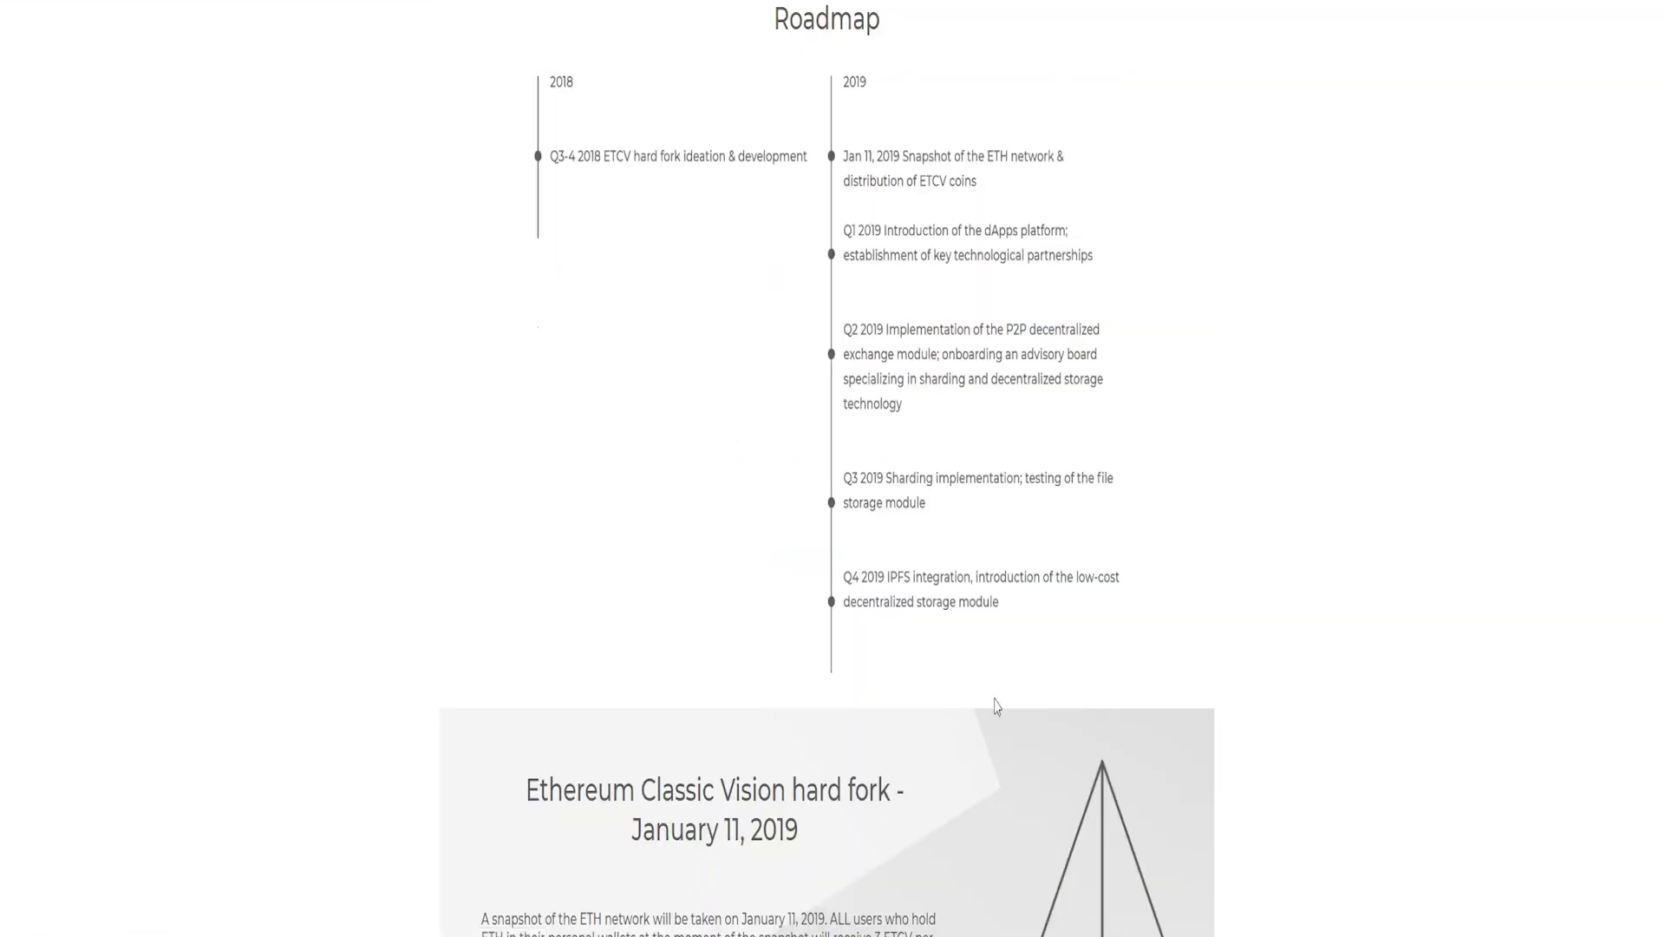
scroll(1041, 365, up, 6)
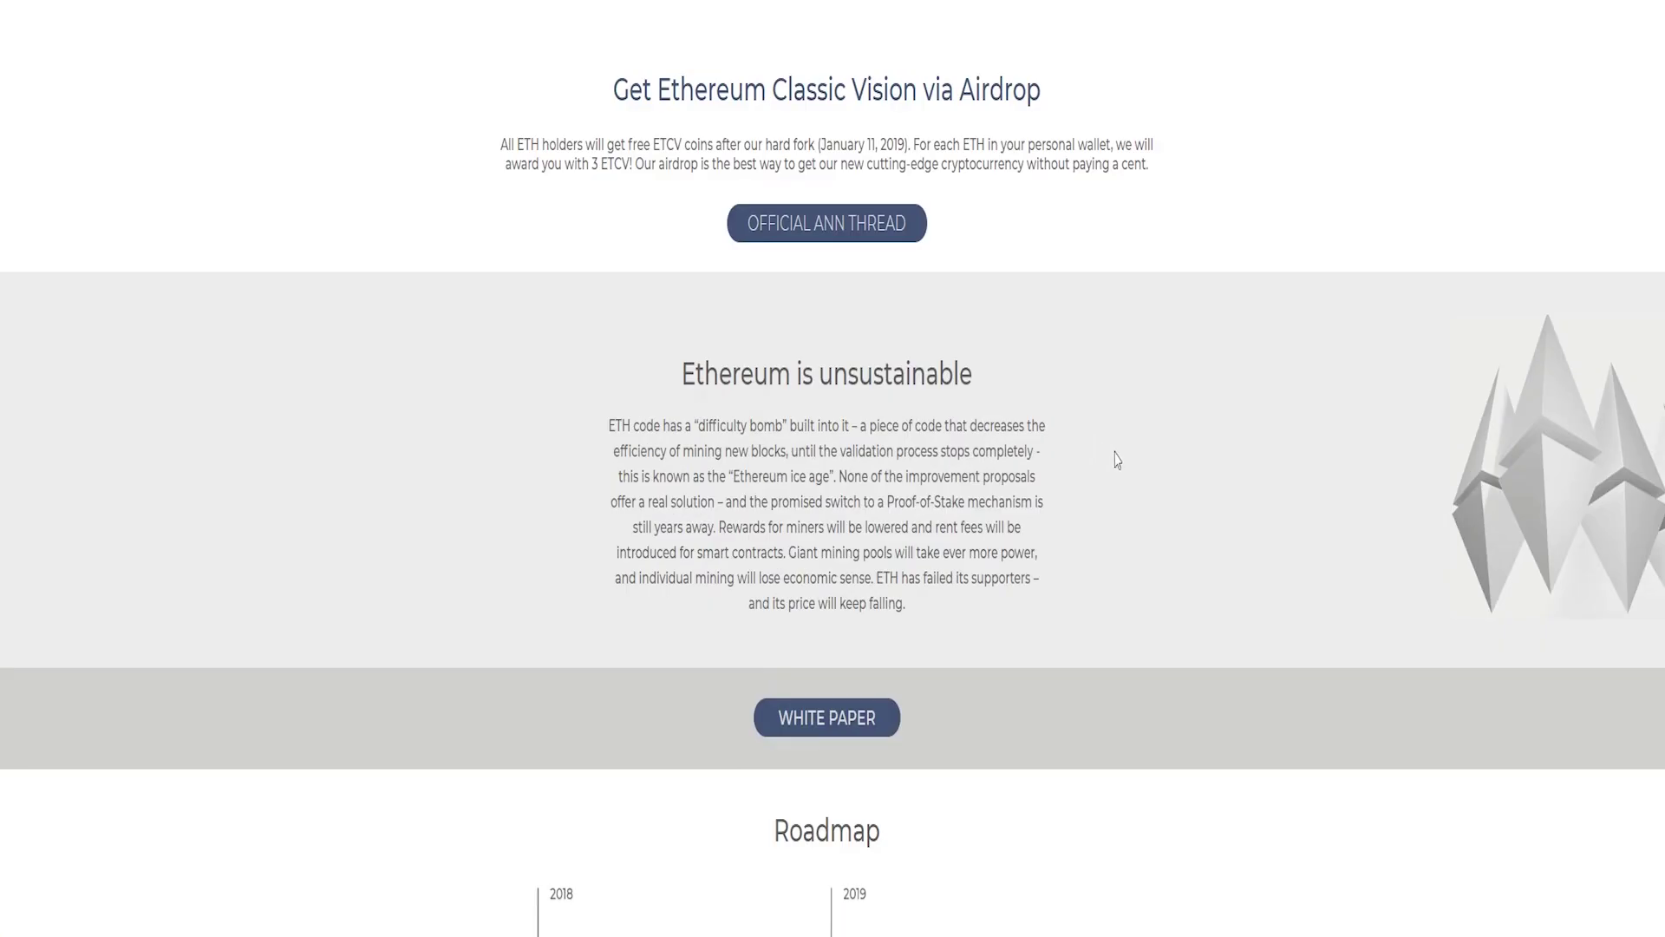
scroll(1114, 460, up, 5)
scroll(1106, 469, up, 5)
scroll(1104, 483, up, 5)
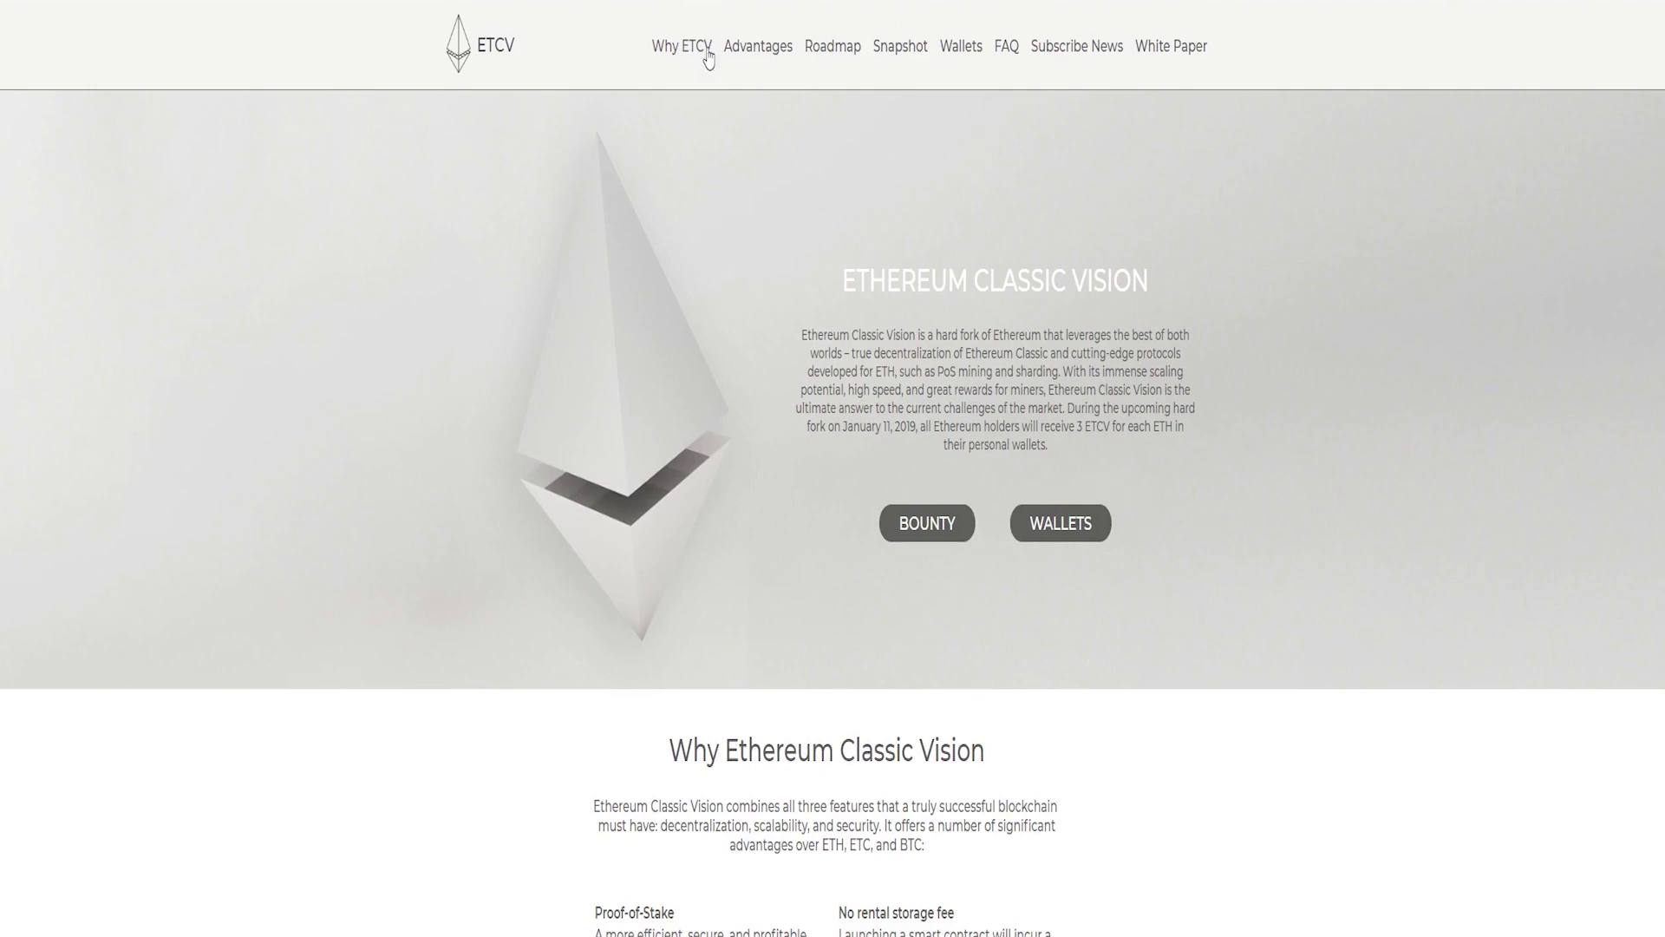
click(1118, 52)
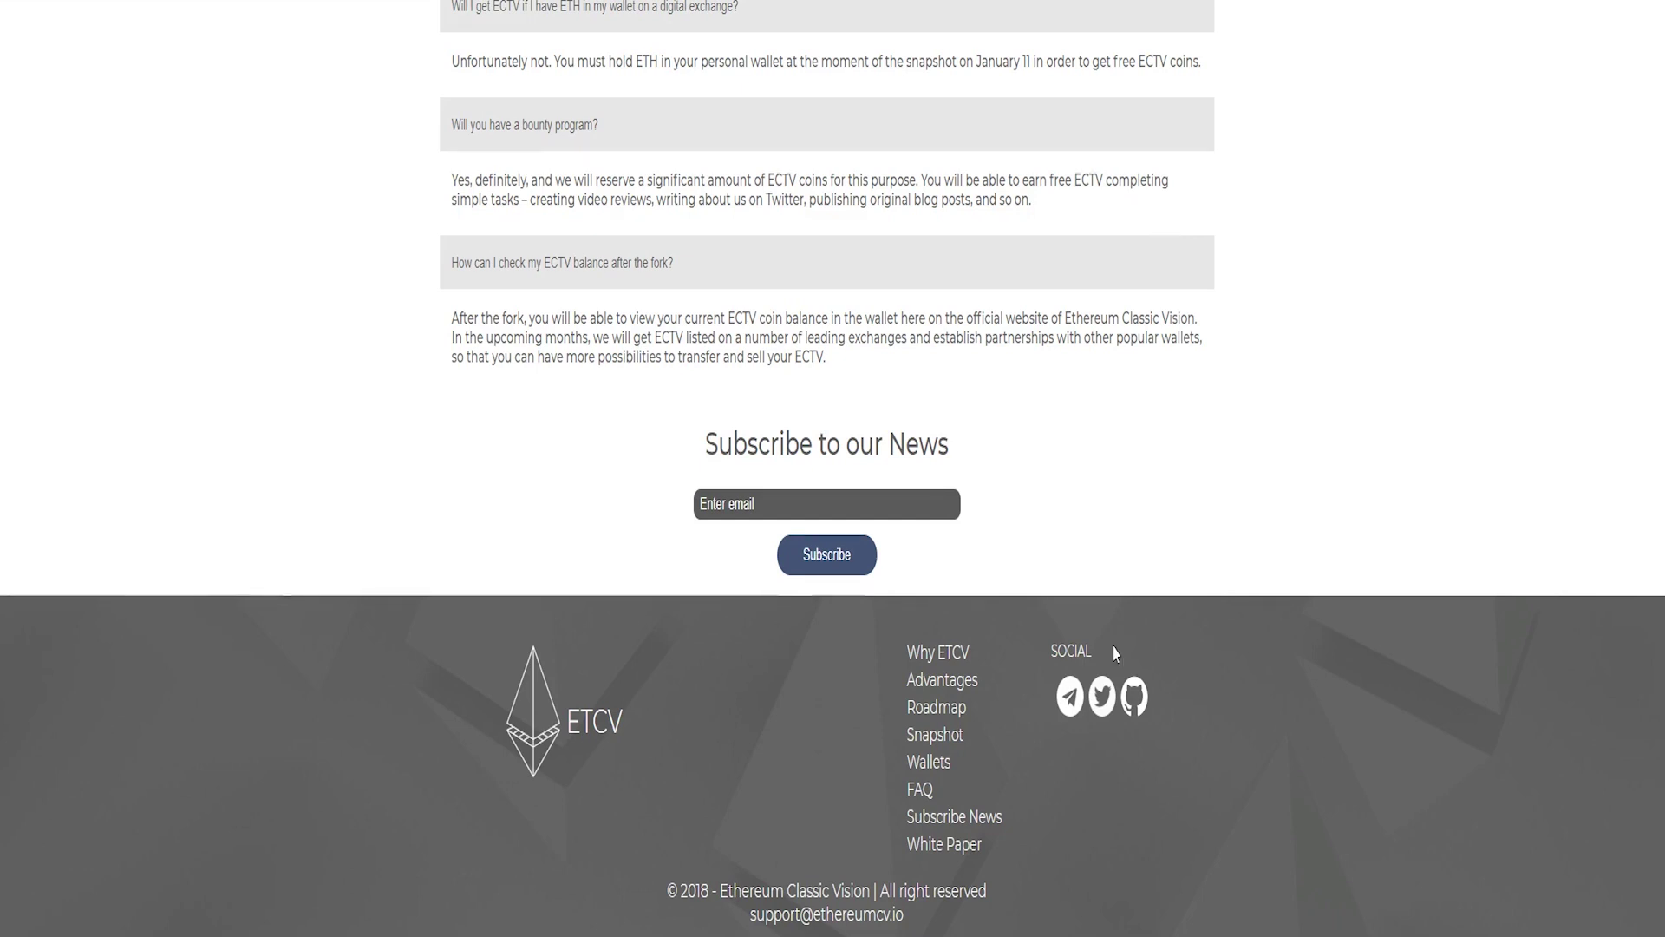
scroll(1225, 386, up, 1)
scroll(1226, 387, up, 3)
scroll(1226, 387, up, 4)
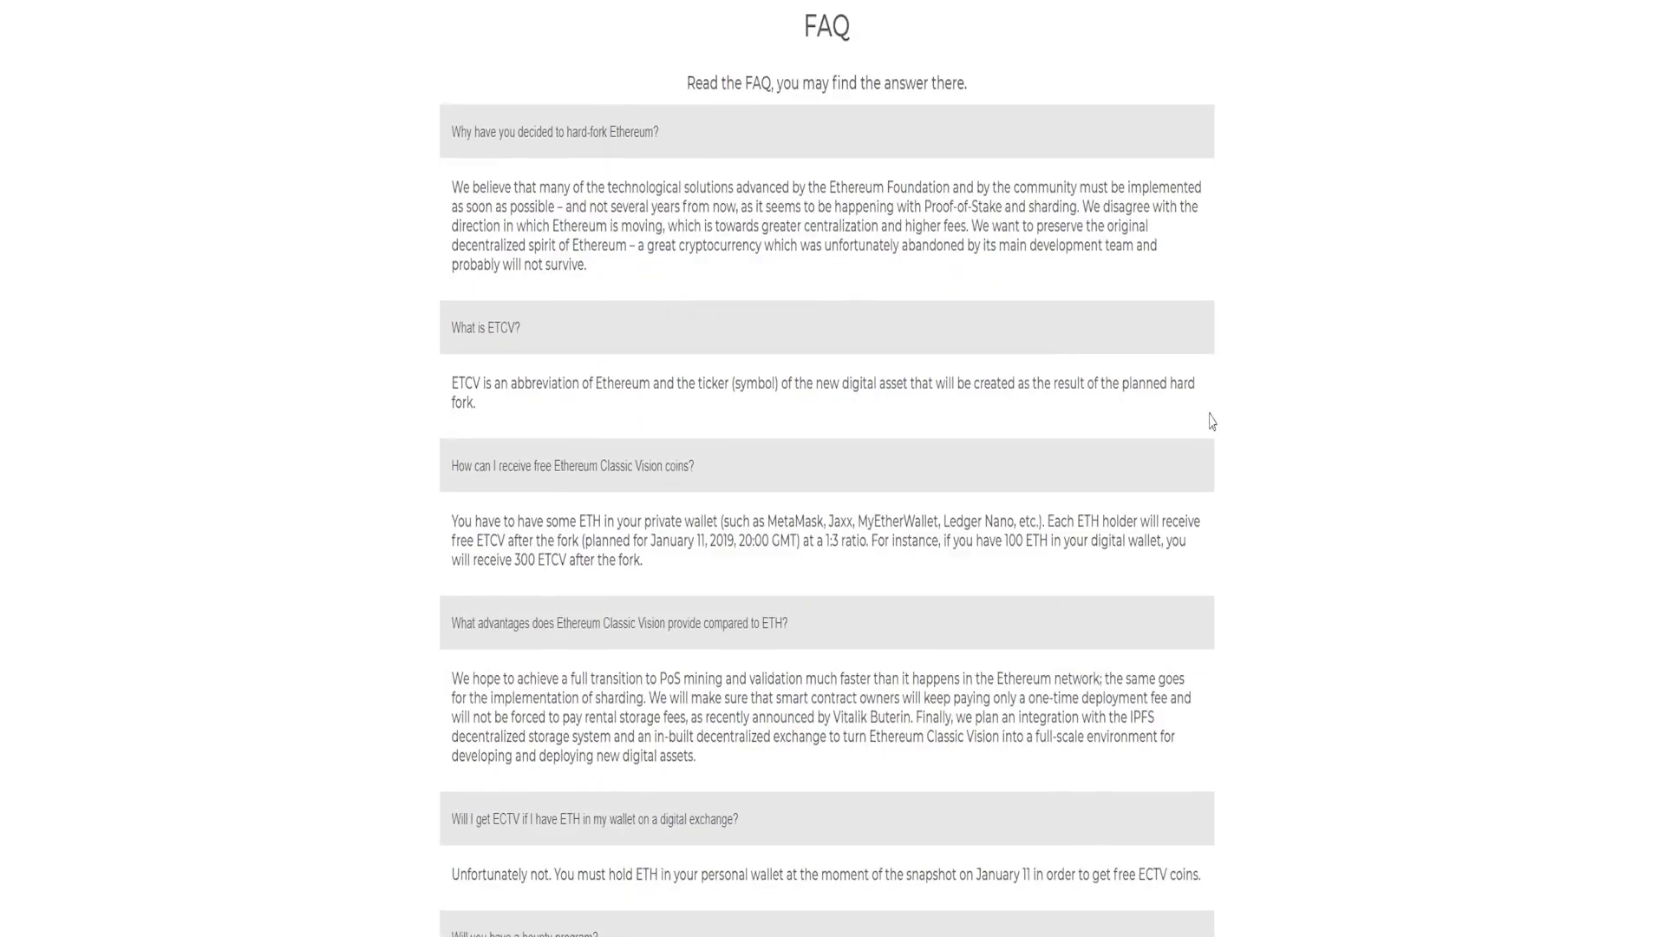
scroll(1226, 387, up, 5)
scroll(1462, 174, up, 6)
scroll(1470, 234, up, 6)
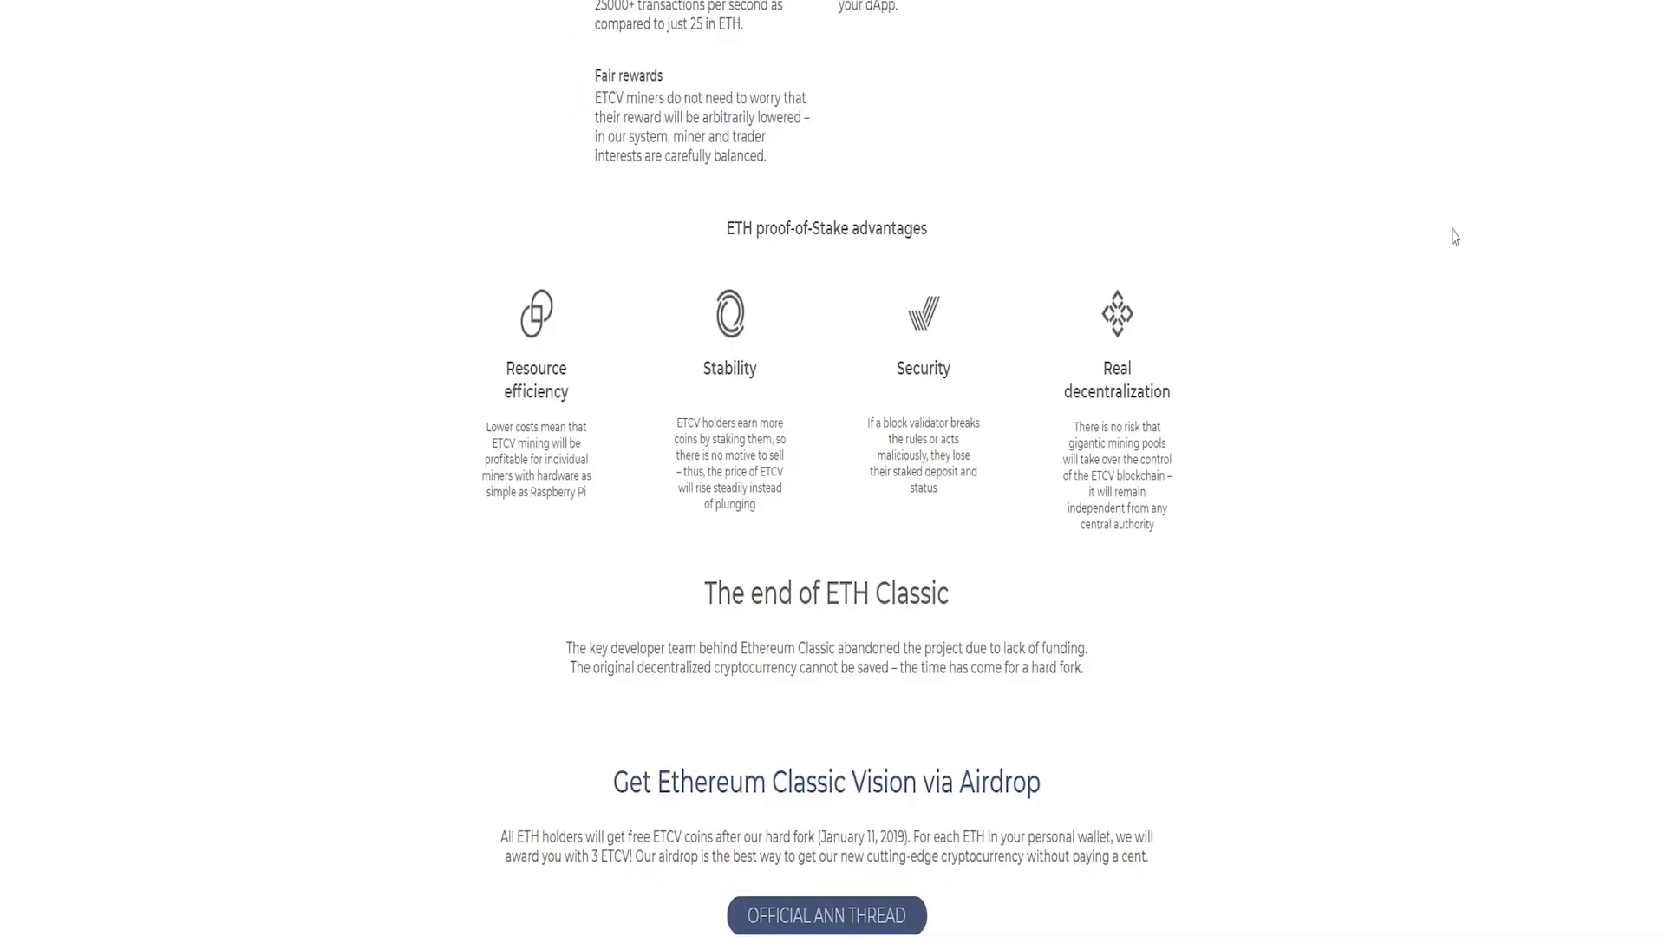
scroll(1507, 62, up, 5)
scroll(1531, 69, up, 3)
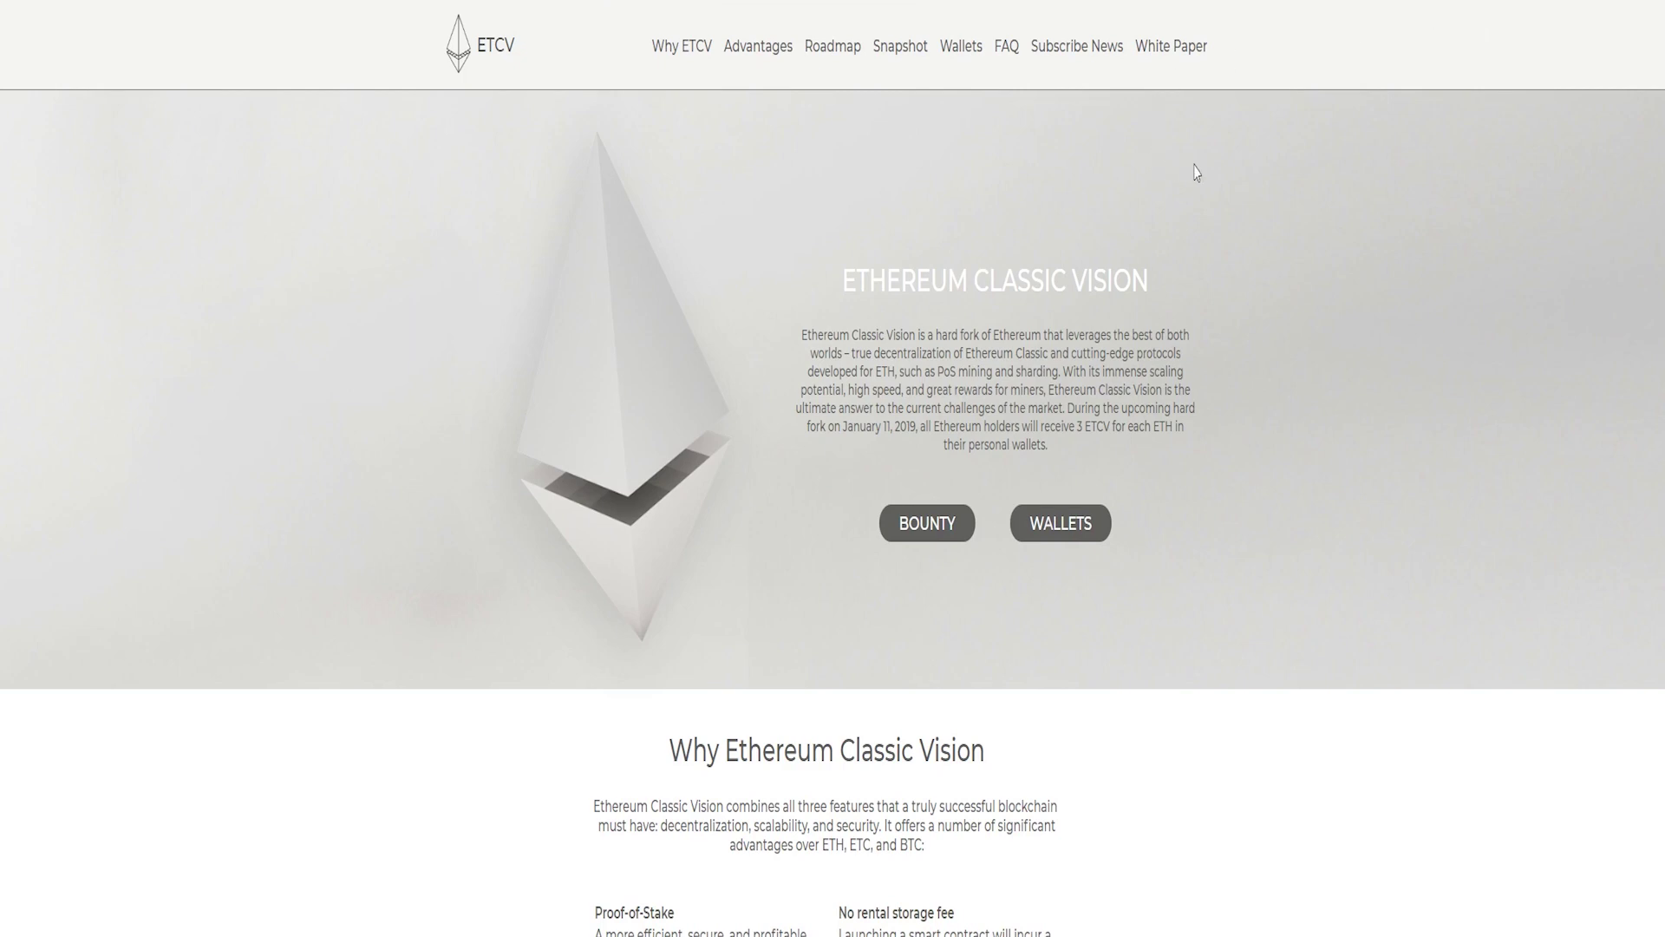
scroll(1195, 172, down, 2)
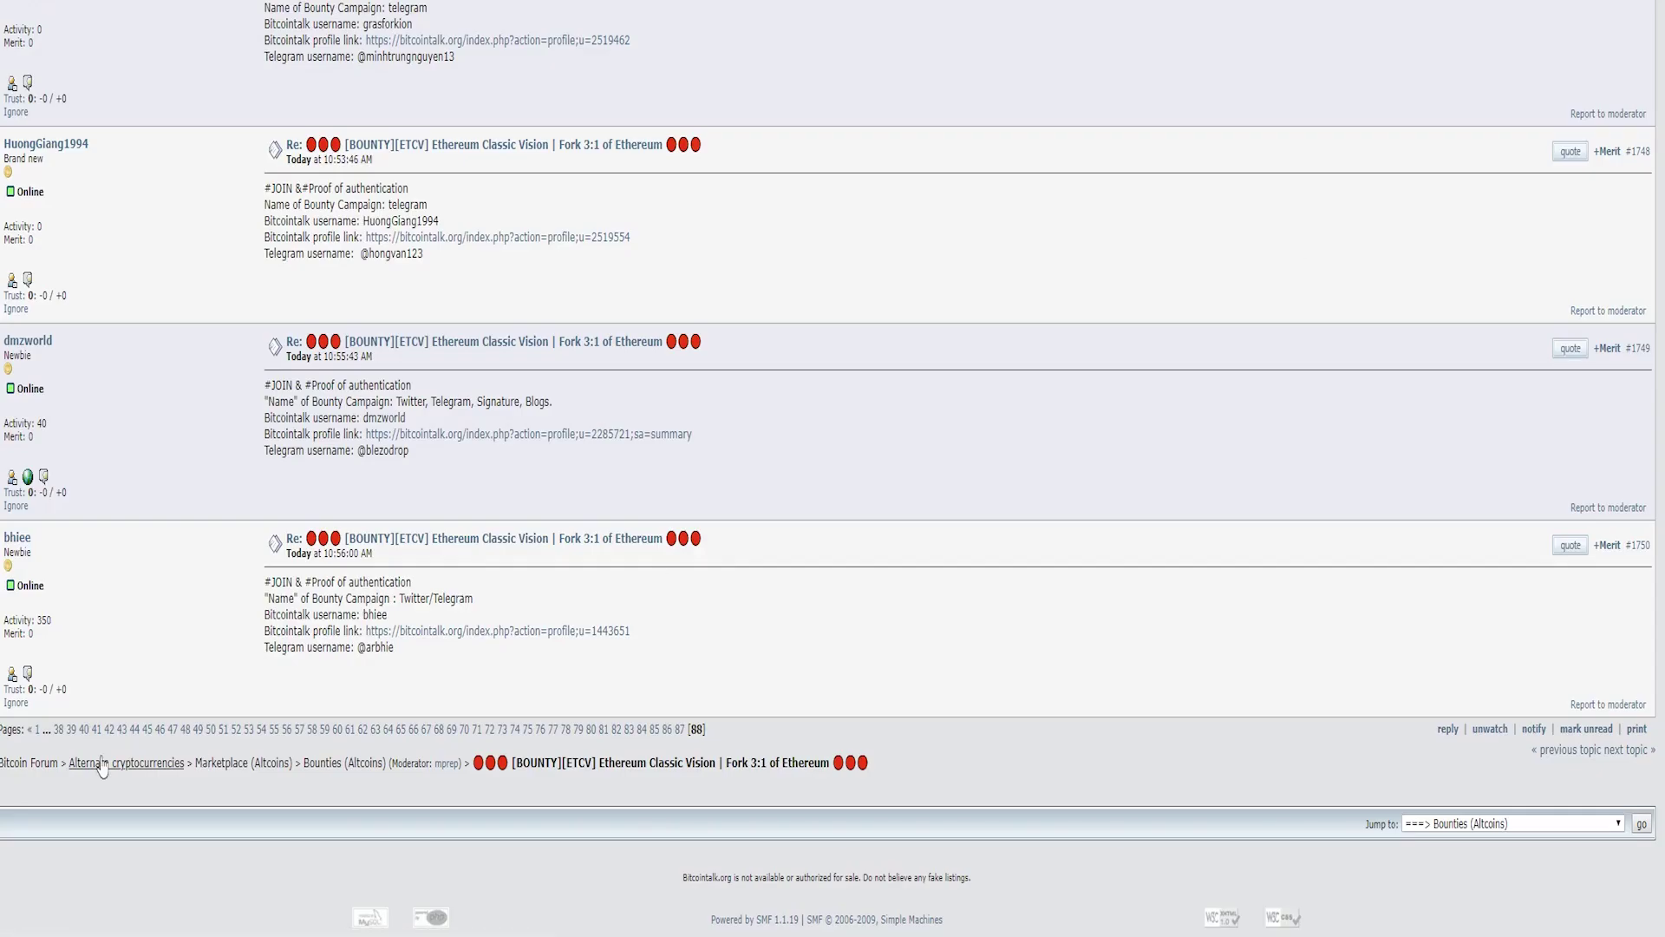
Step: Go to page 1 of the ETCV bounty thread
click(38, 730)
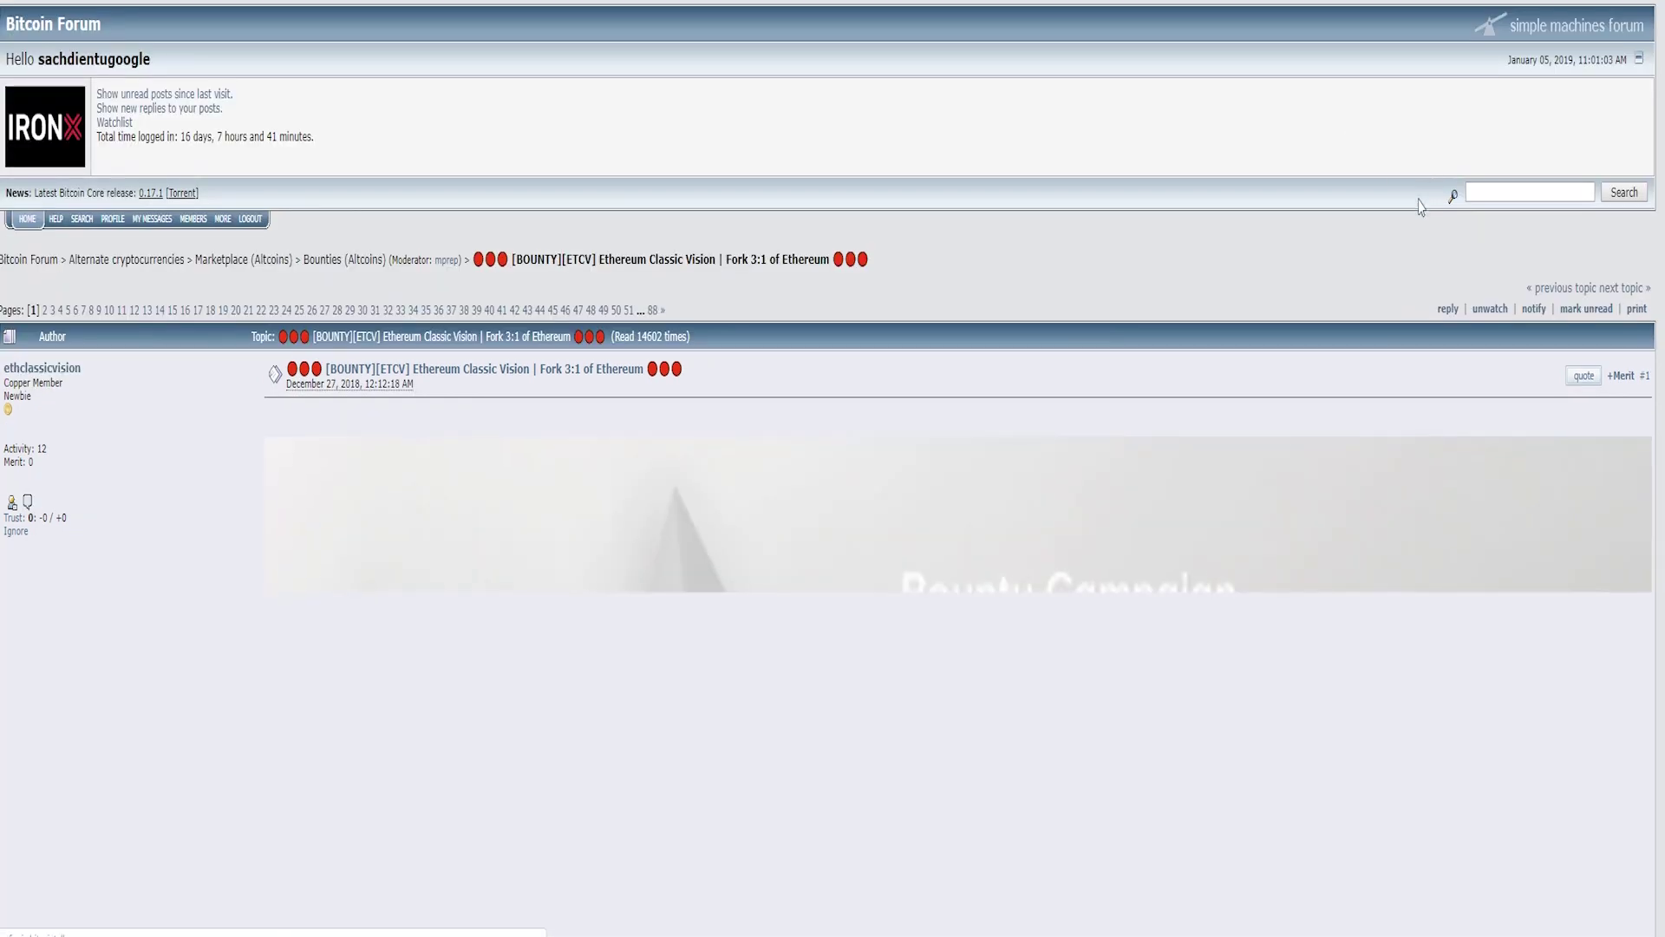
scroll(1423, 195, down, 3)
scroll(1410, 201, down, 3)
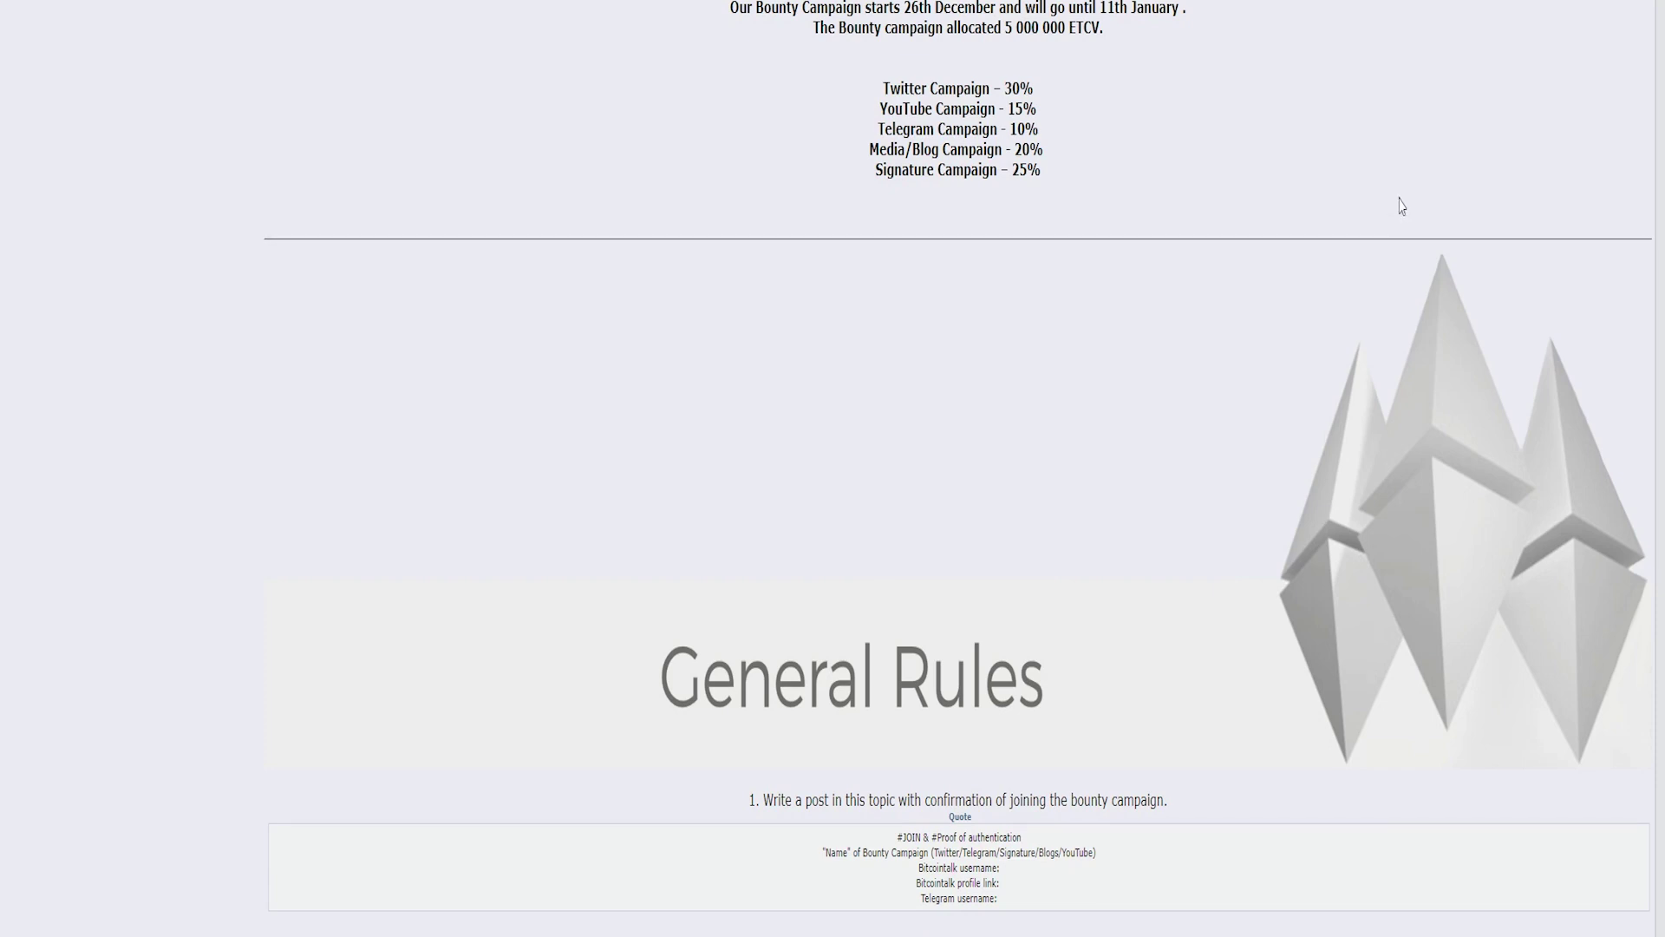
scroll(1402, 233, down, 5)
scroll(1392, 214, down, 5)
scroll(1392, 215, up, 3)
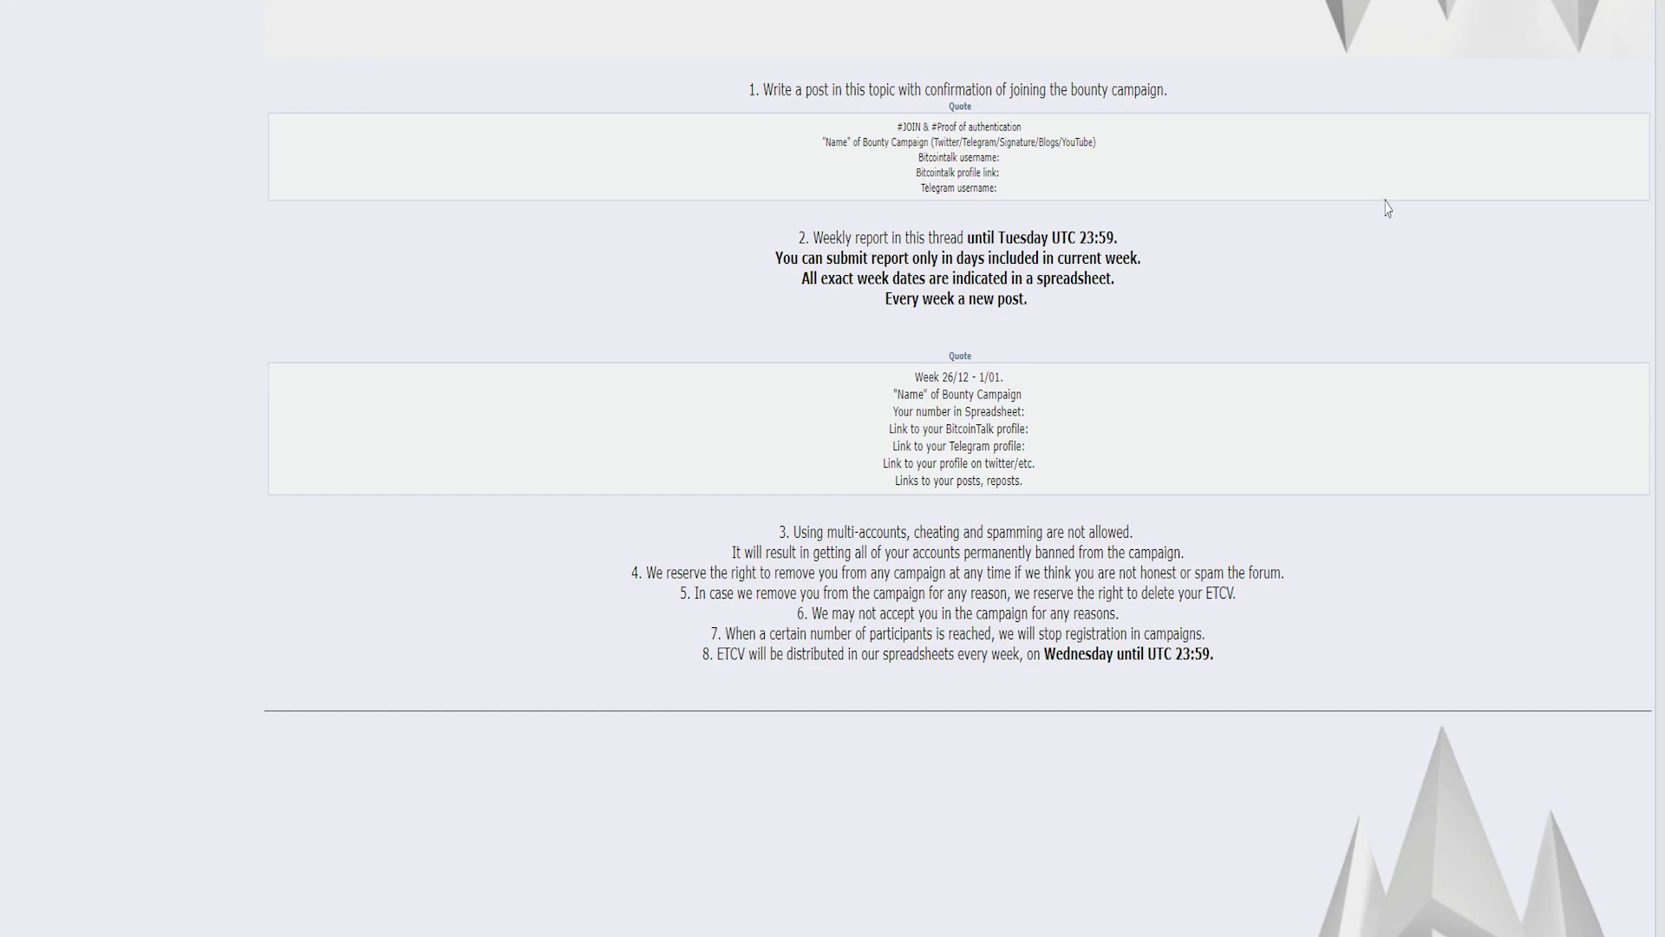
scroll(1385, 209, down, 3)
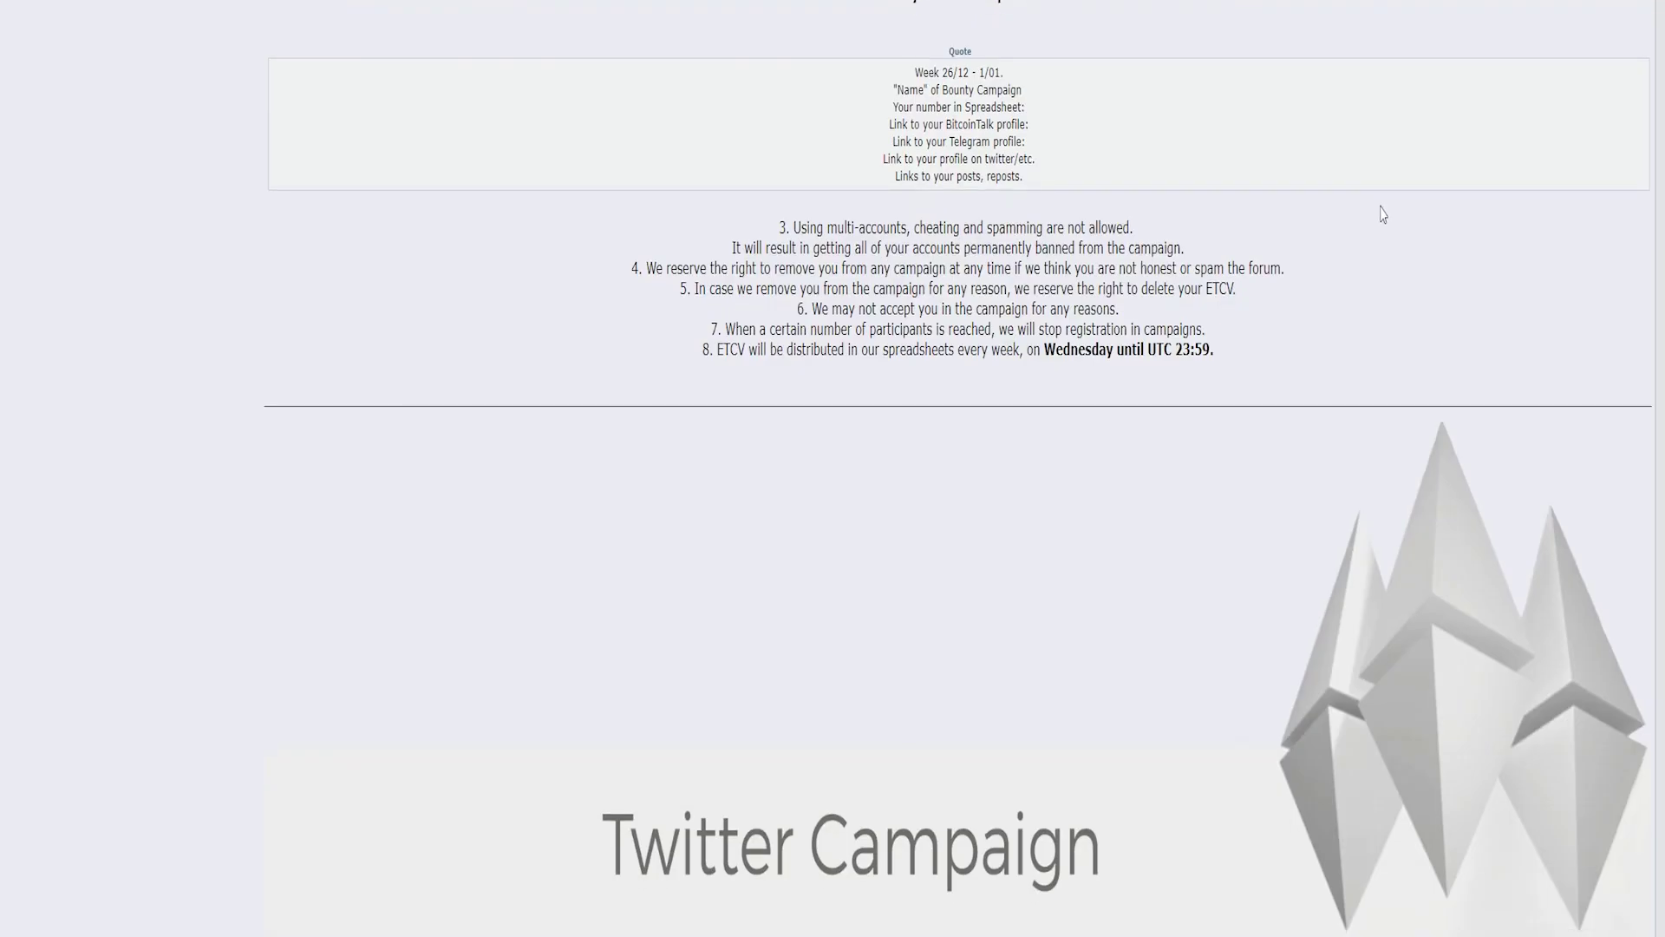
scroll(1383, 215, down, 4)
scroll(1383, 215, down, 4)
scroll(1383, 215, down, 1)
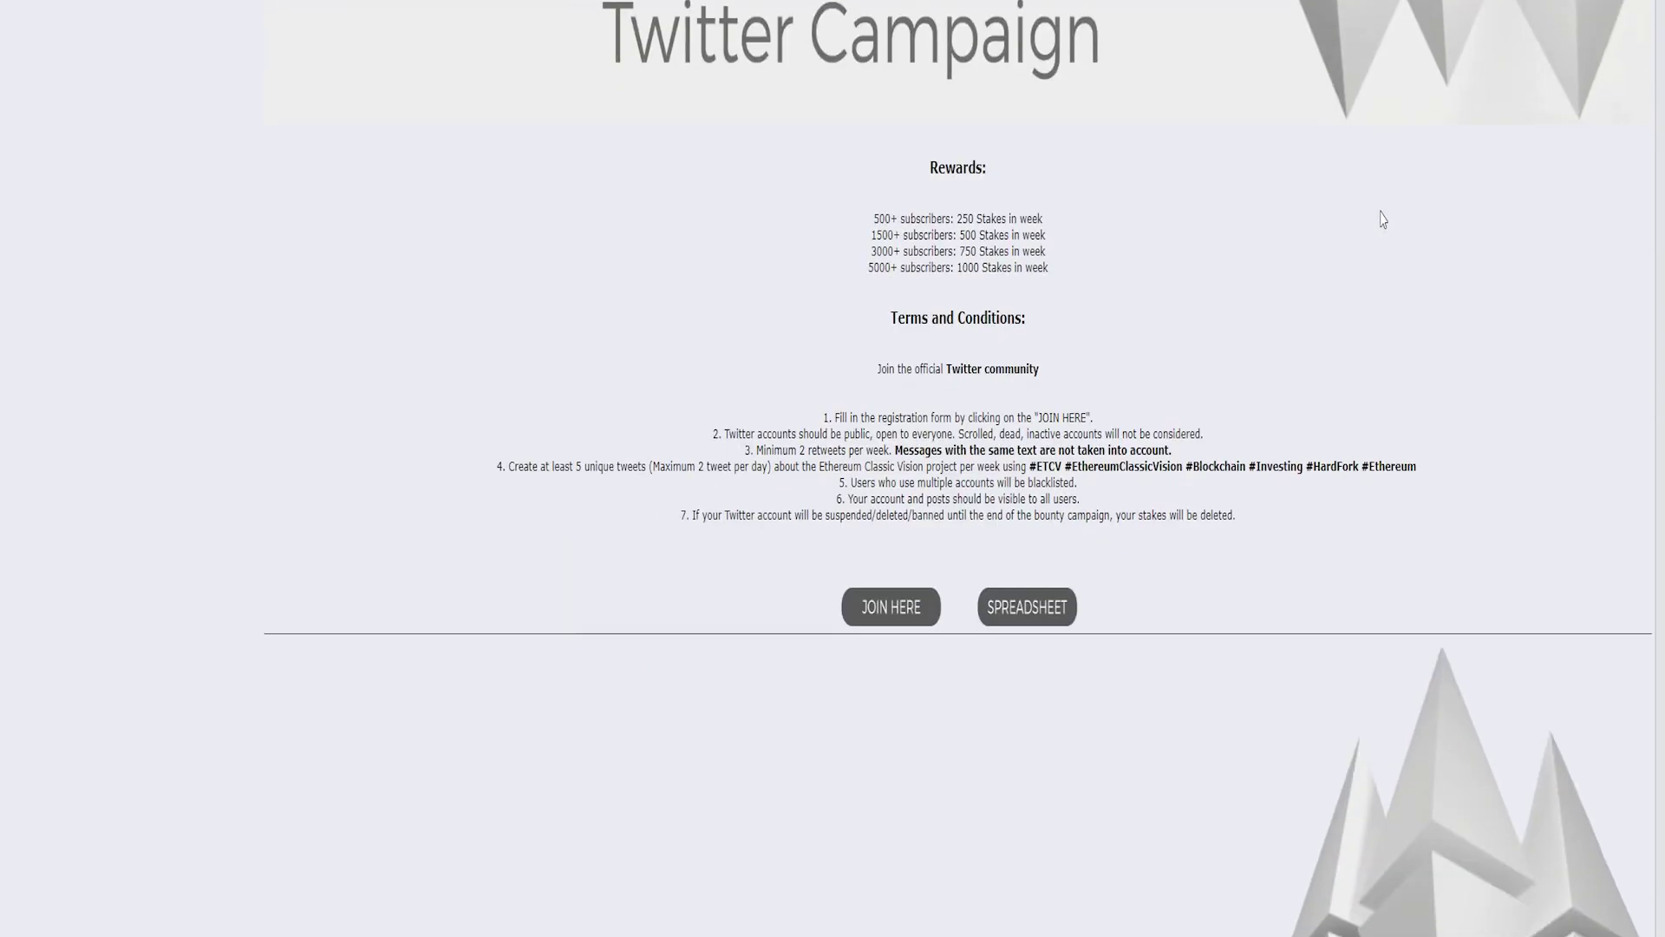
scroll(1384, 219, down, 4)
scroll(1383, 219, down, 3)
scroll(1383, 218, down, 1)
scroll(1383, 219, down, 2)
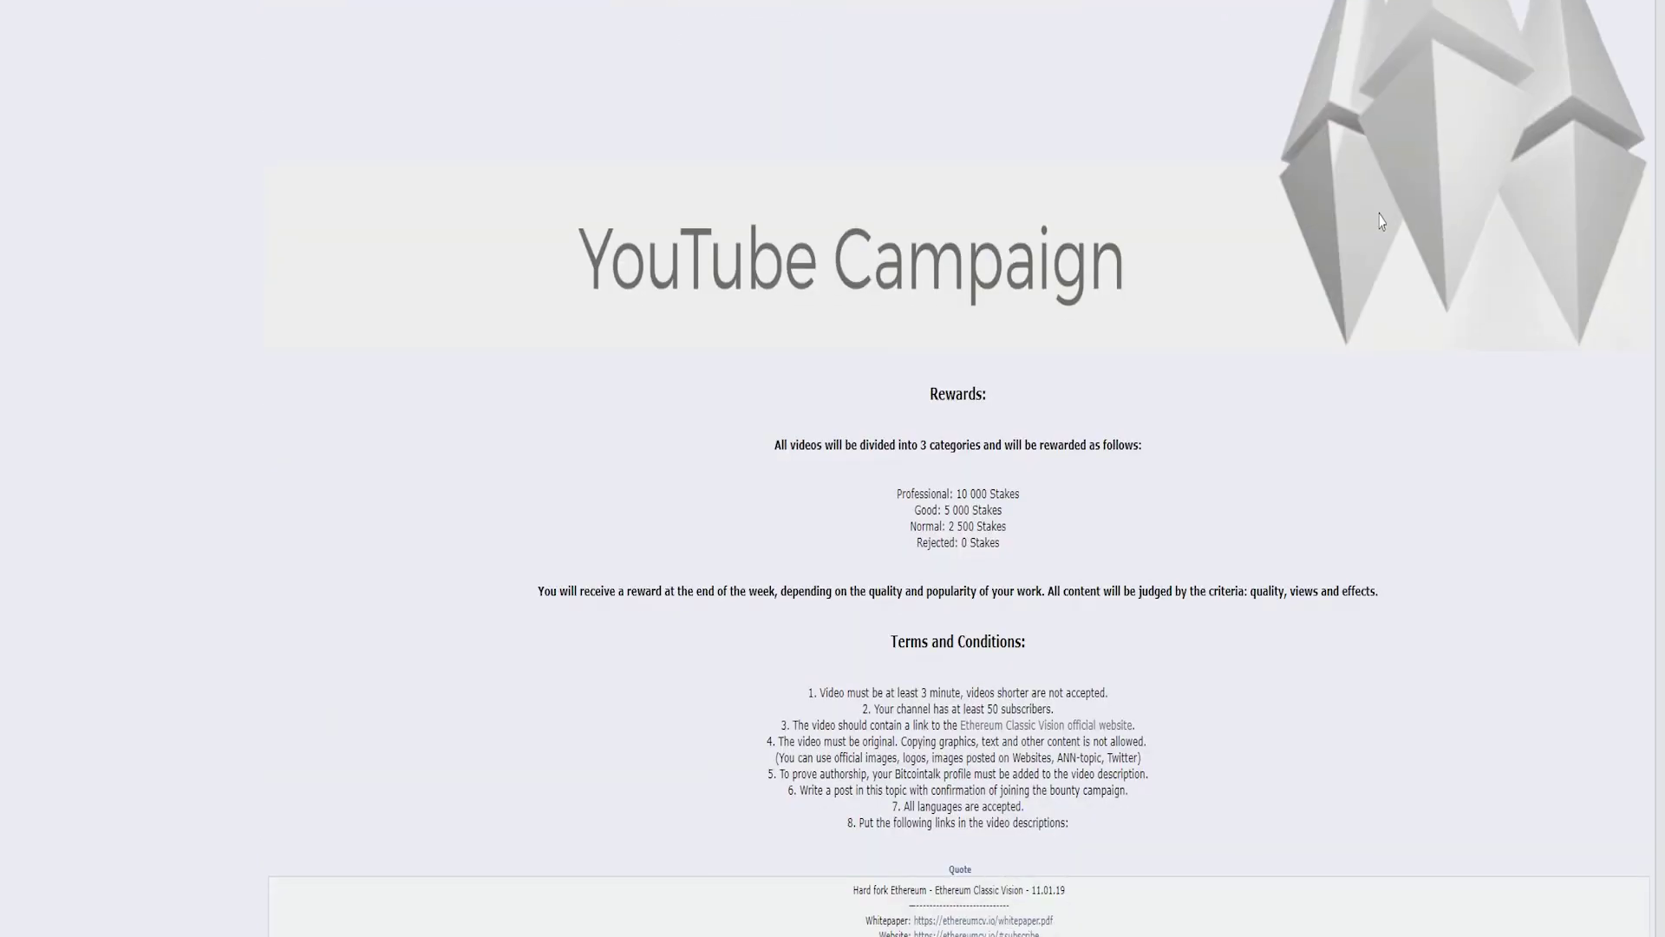
scroll(1383, 219, down, 1)
scroll(1382, 218, down, 3)
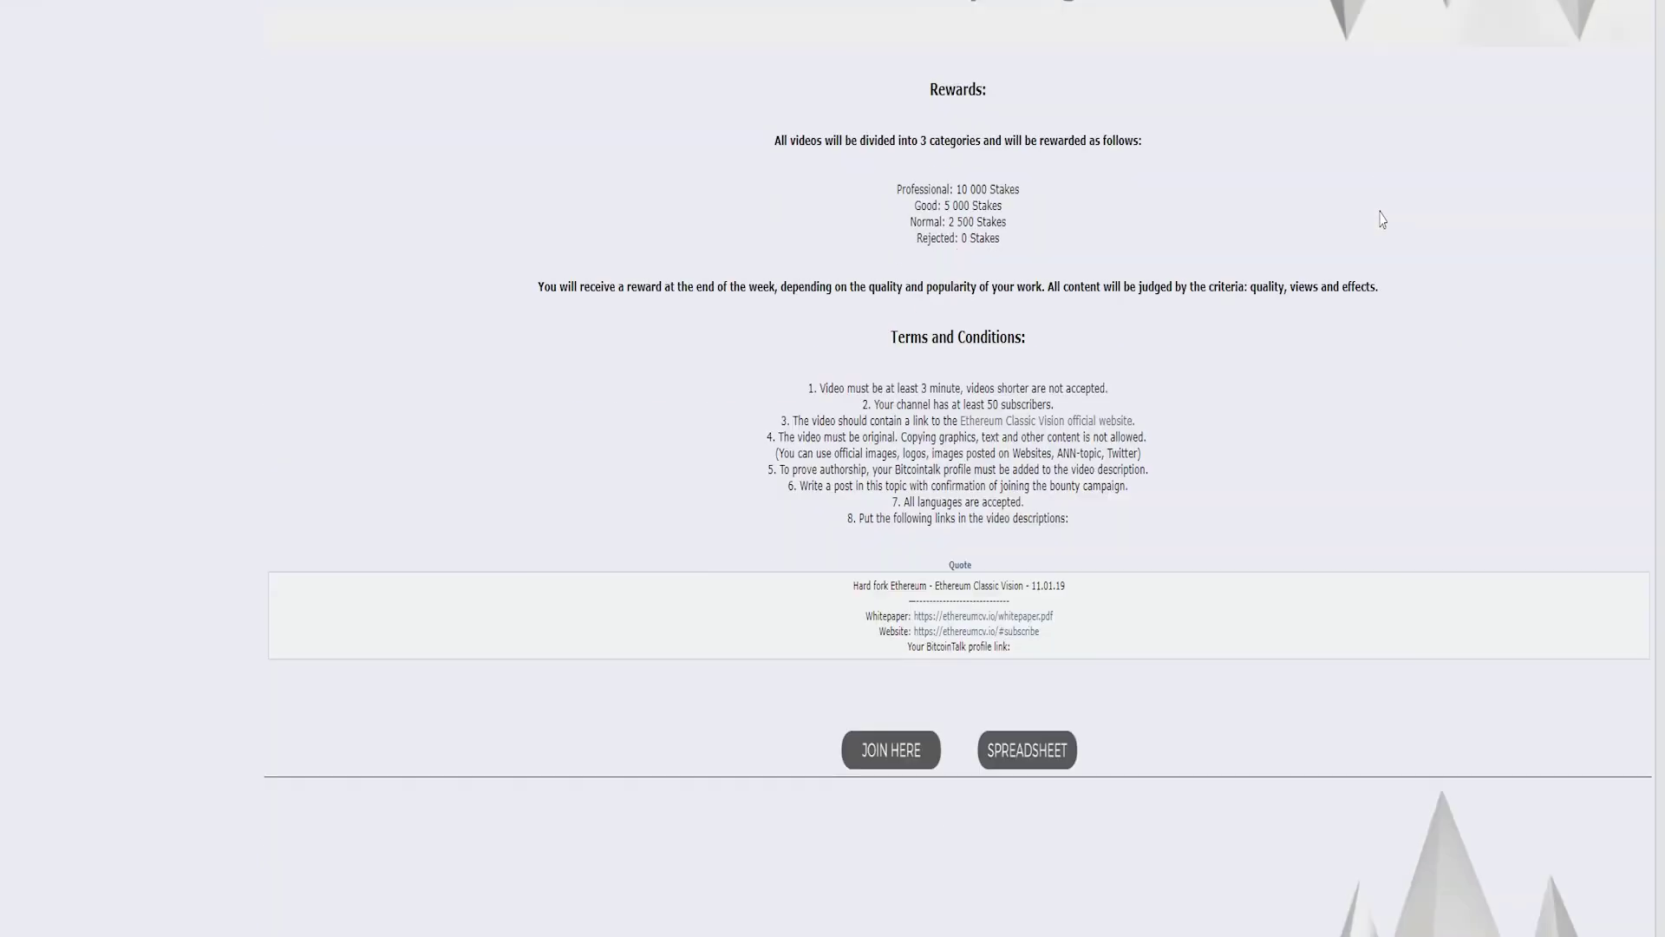
scroll(1382, 220, down, 5)
scroll(1384, 219, down, 1)
scroll(1383, 219, down, 4)
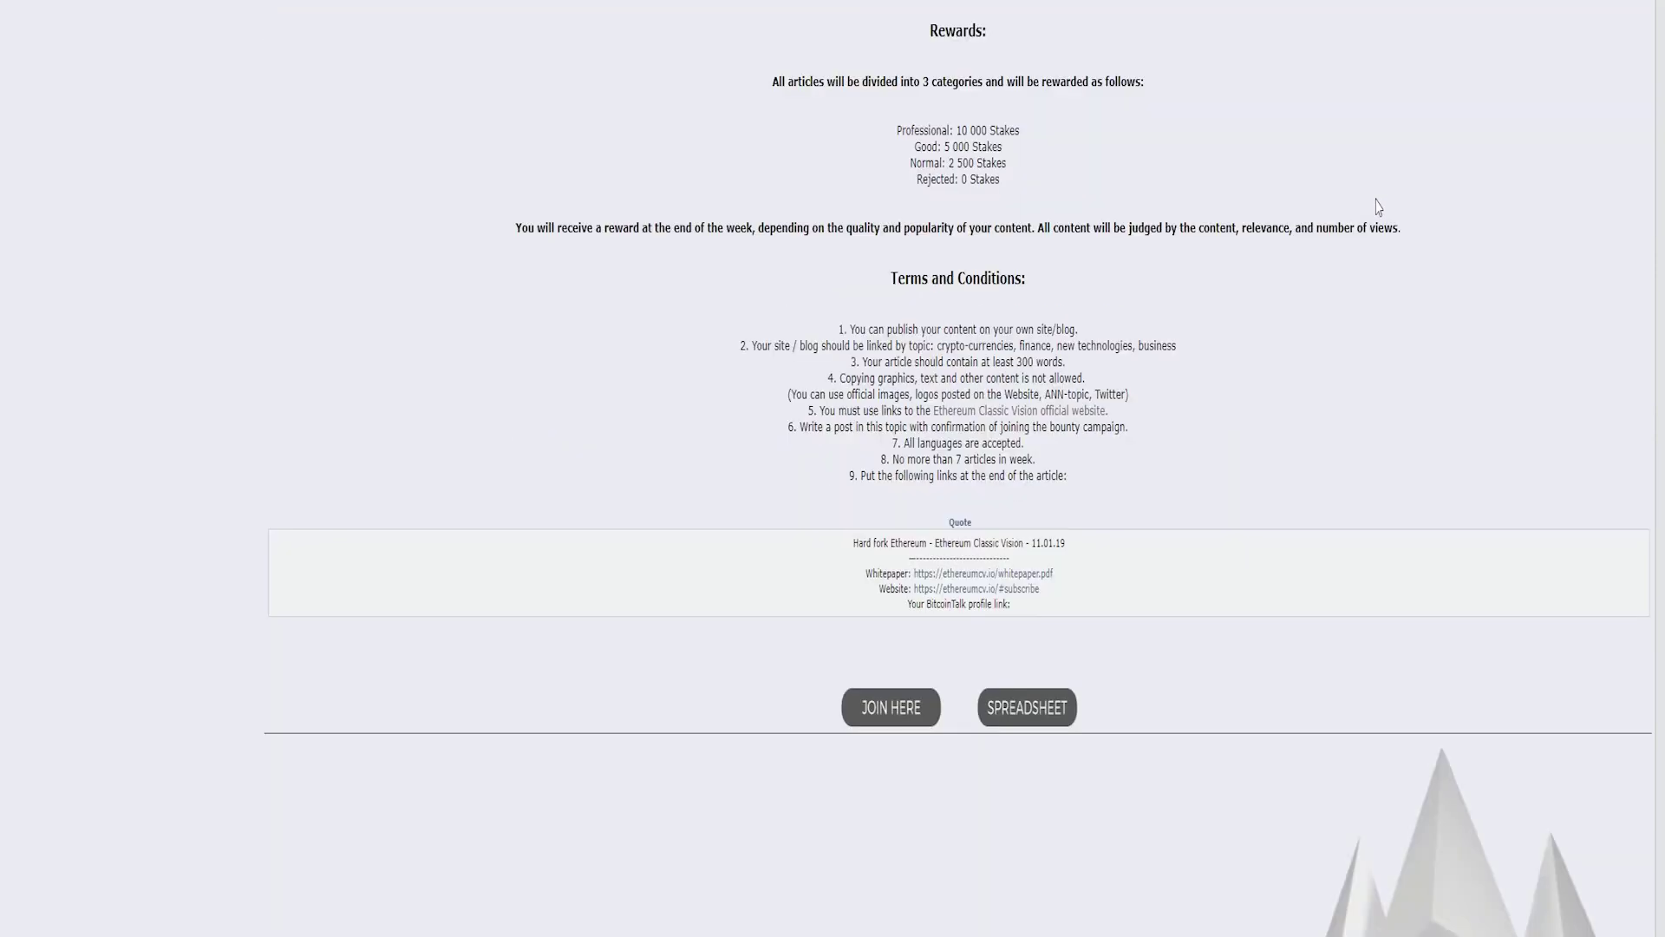
scroll(1377, 206, down, 5)
scroll(1378, 206, down, 4)
scroll(1377, 206, down, 1)
scroll(1379, 206, down, 5)
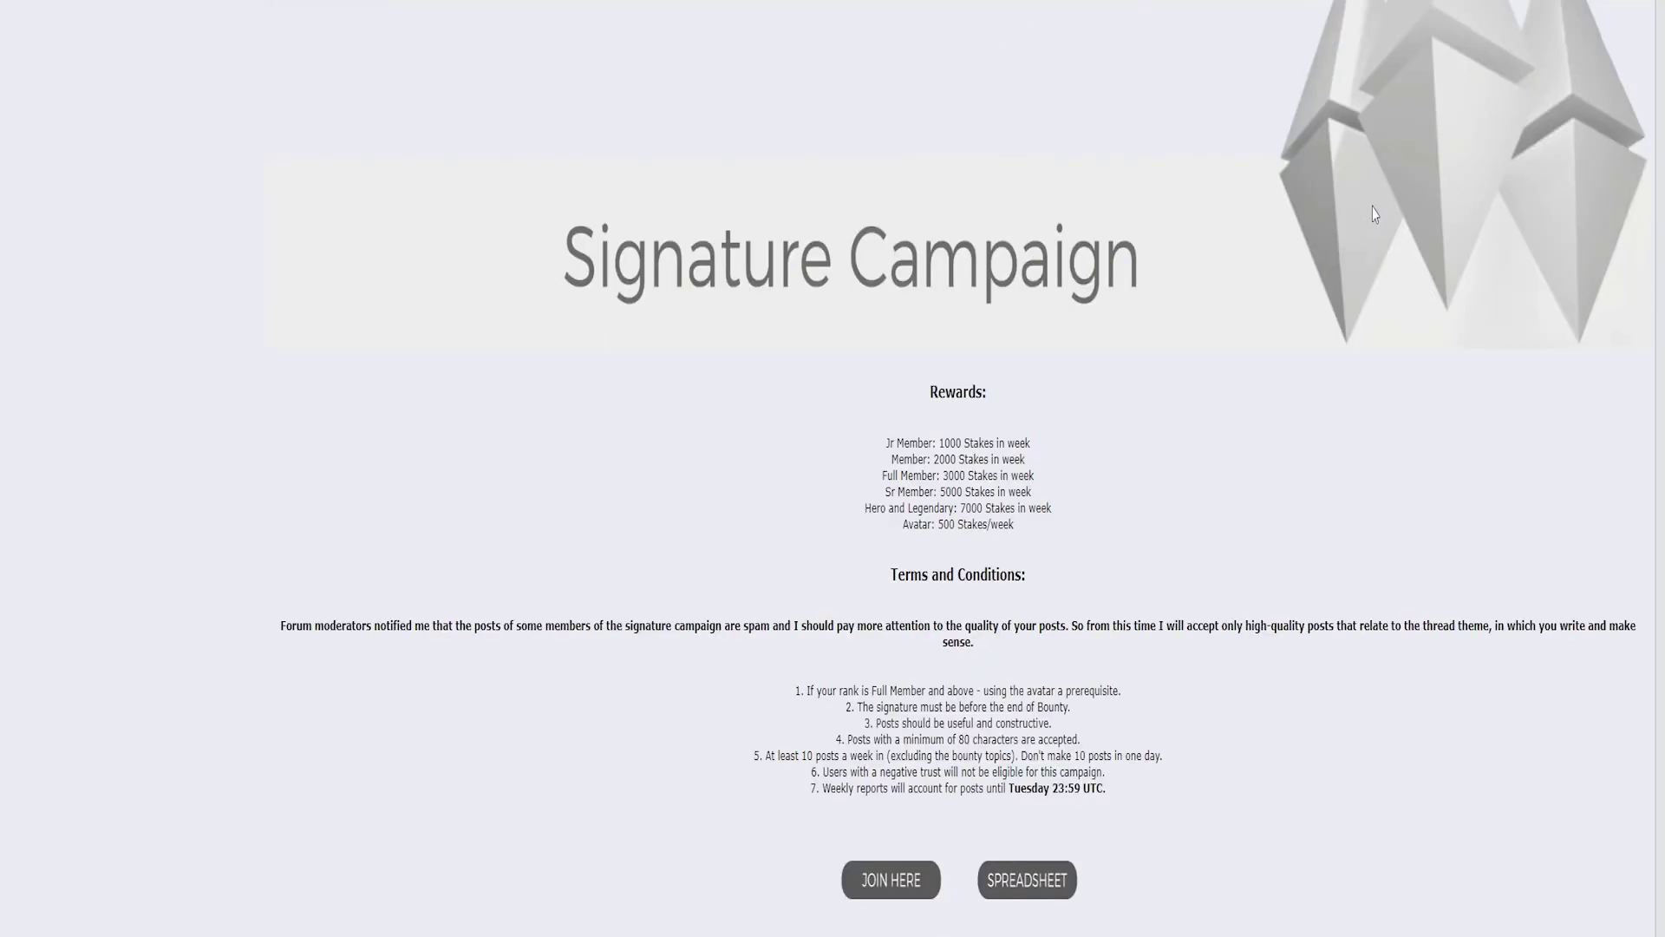
scroll(1374, 215, down, 5)
scroll(1375, 214, down, 3)
scroll(1405, 208, down, 5)
scroll(1561, 261, down, 6)
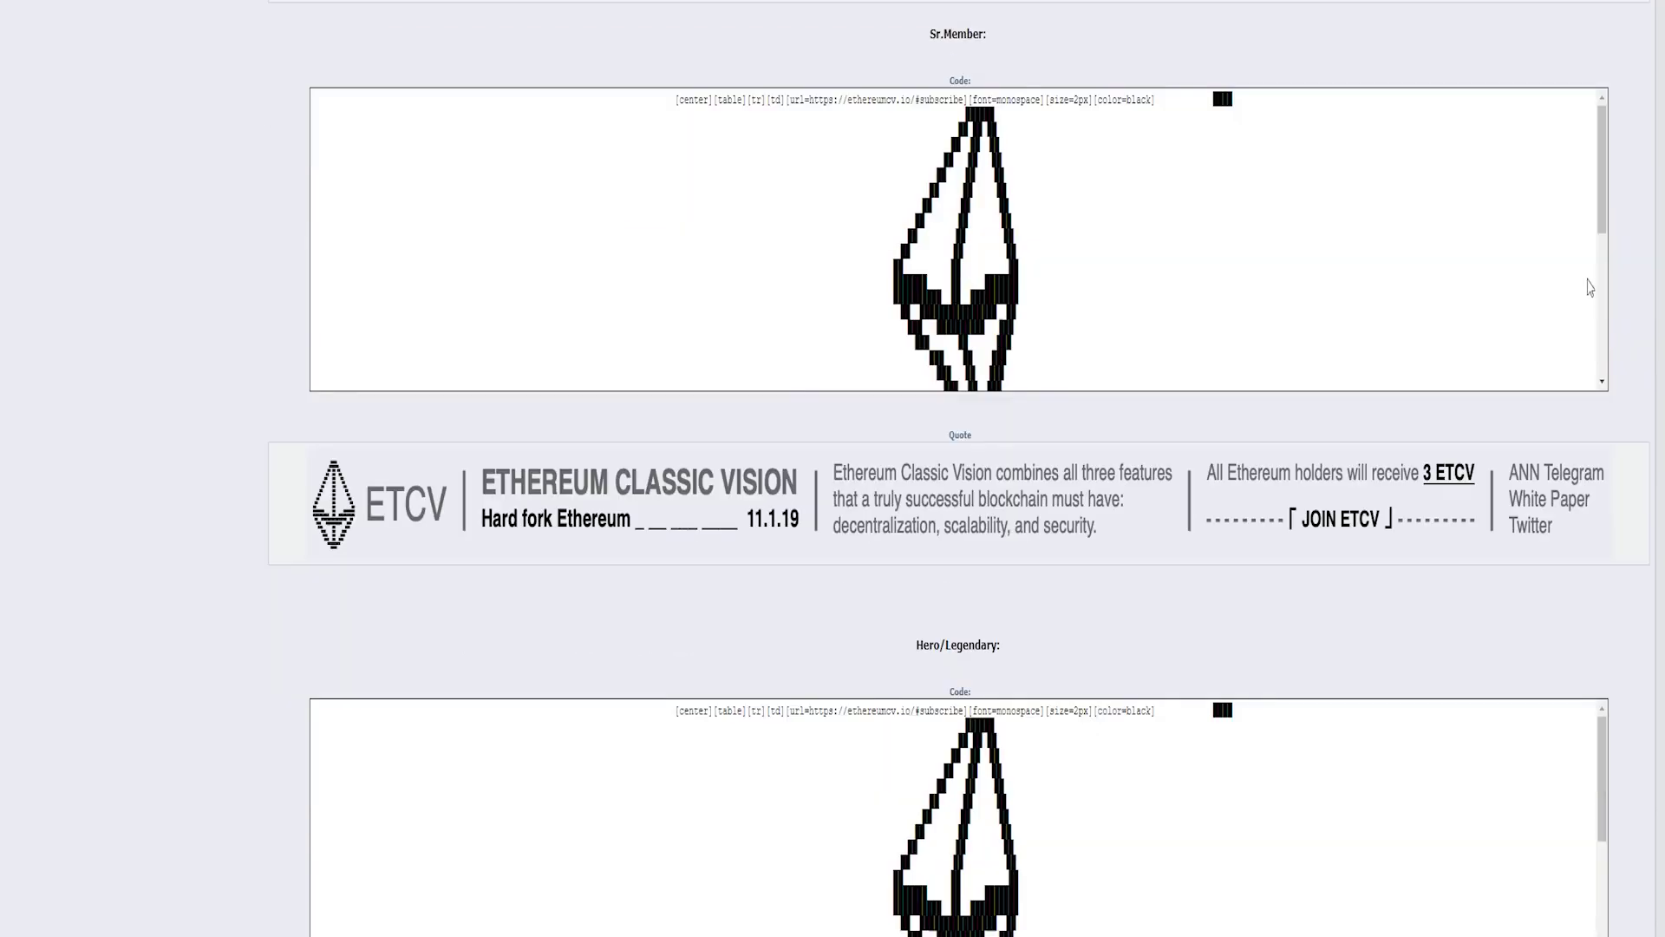
scroll(1589, 286, down, 3)
scroll(1588, 287, down, 3)
scroll(1645, 342, down, 3)
scroll(1646, 340, down, 5)
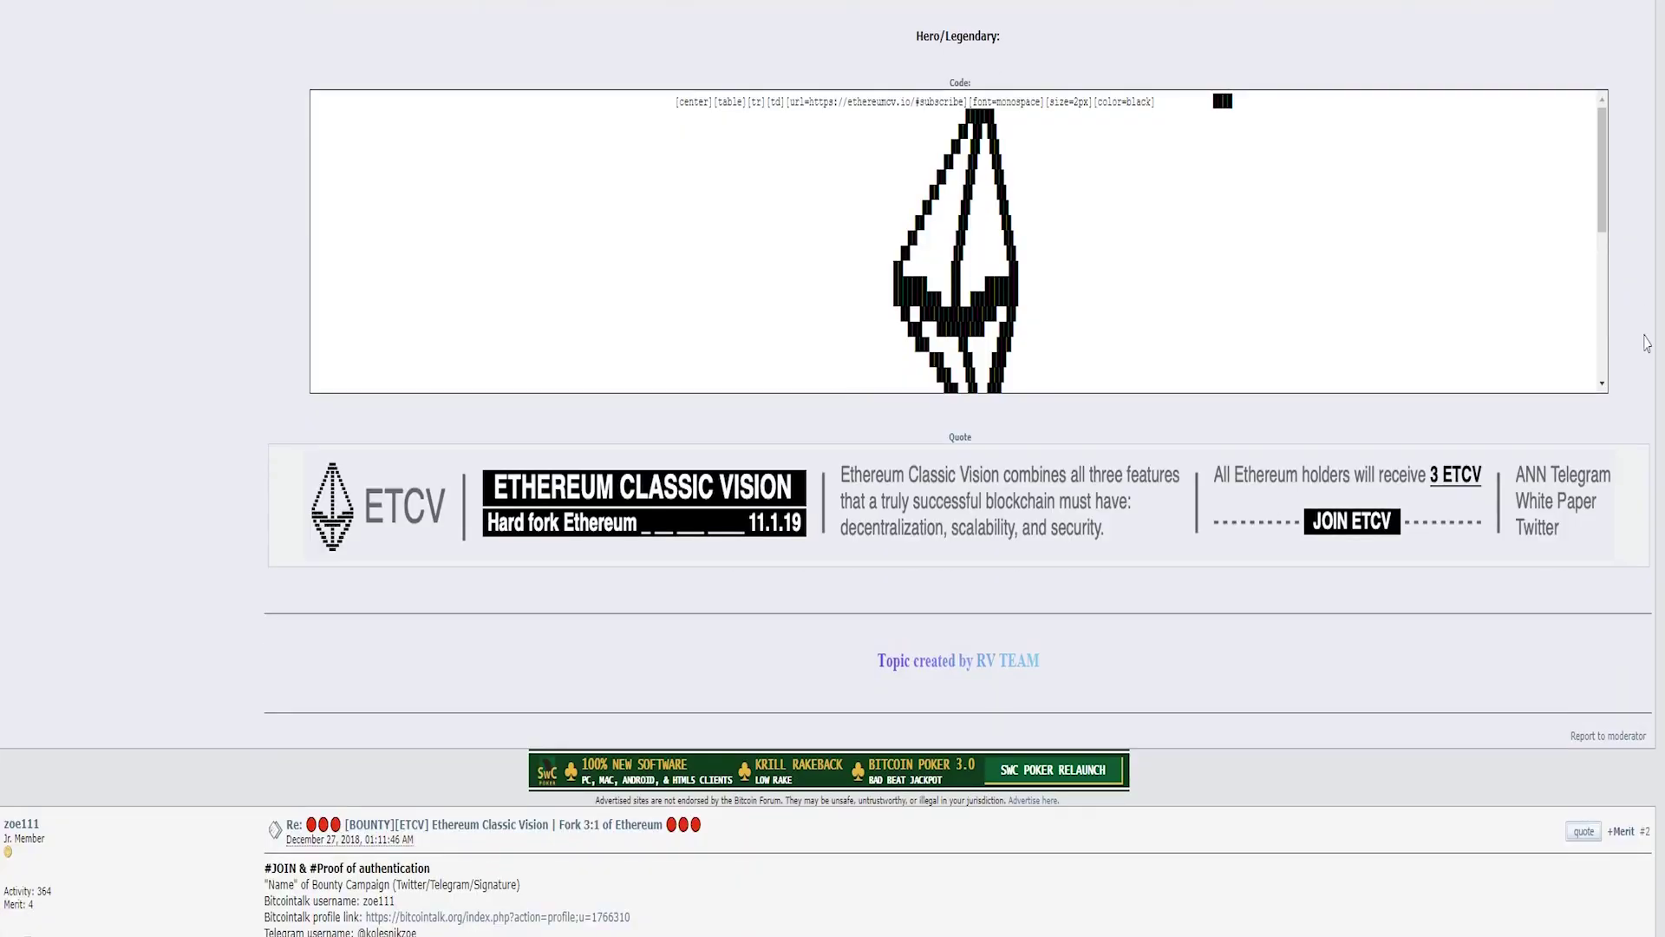
scroll(1647, 341, down, 2)
scroll(1646, 341, up, 4)
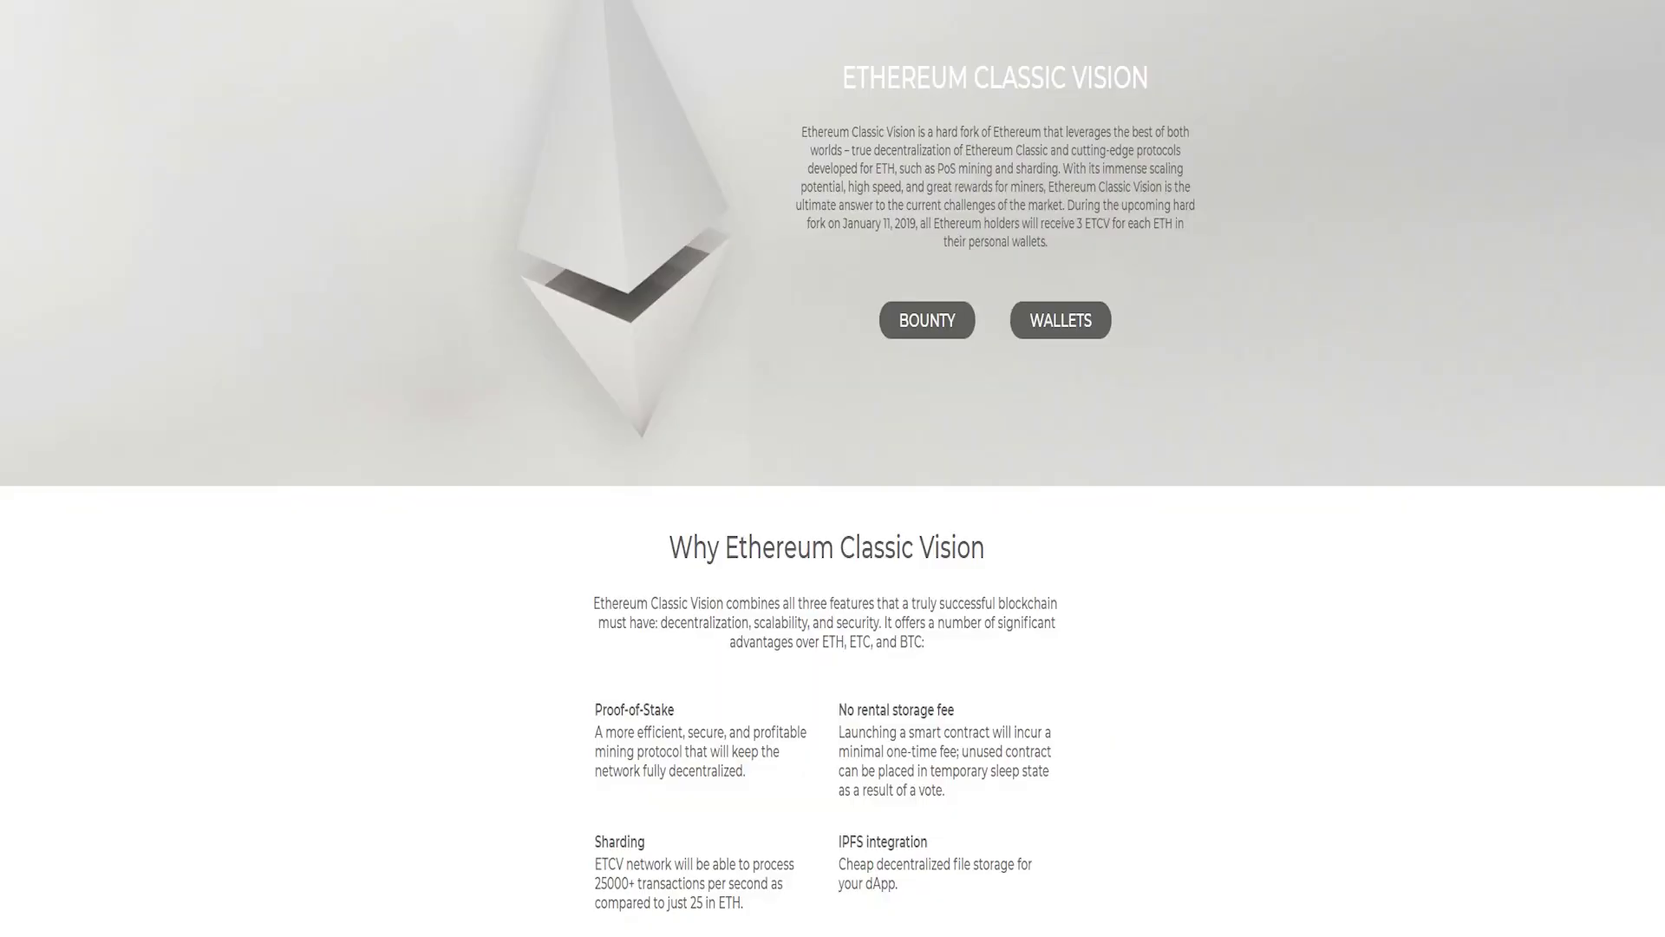
scroll(1442, 300, up, 3)
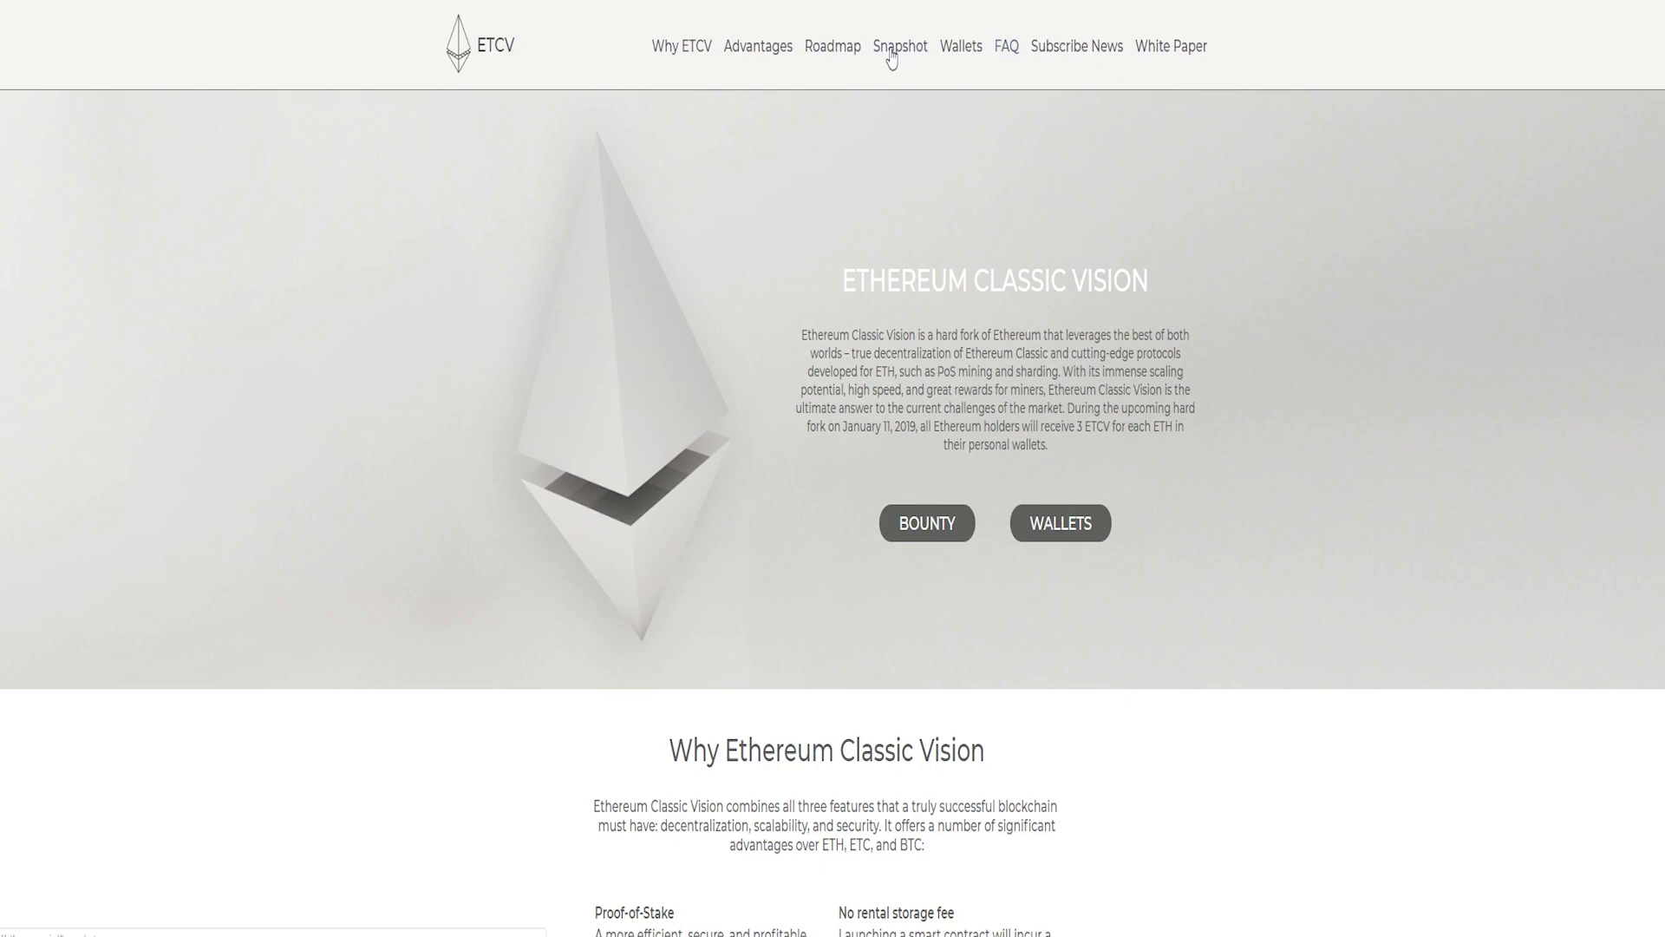
click(849, 52)
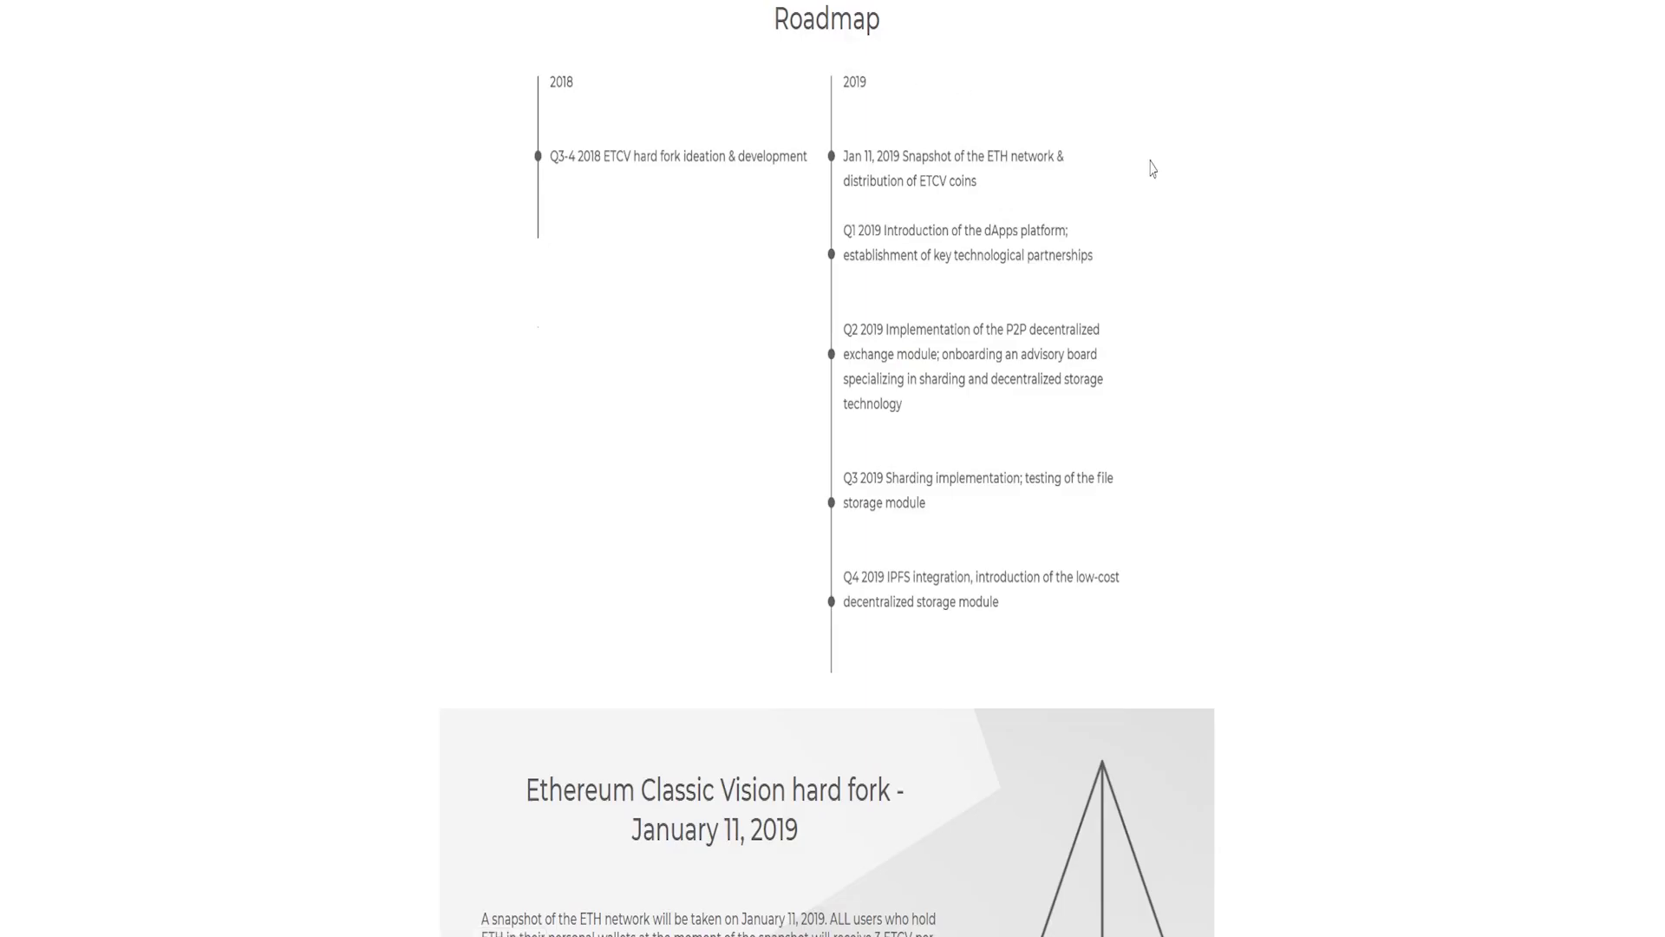
scroll(1137, 268, down, 5)
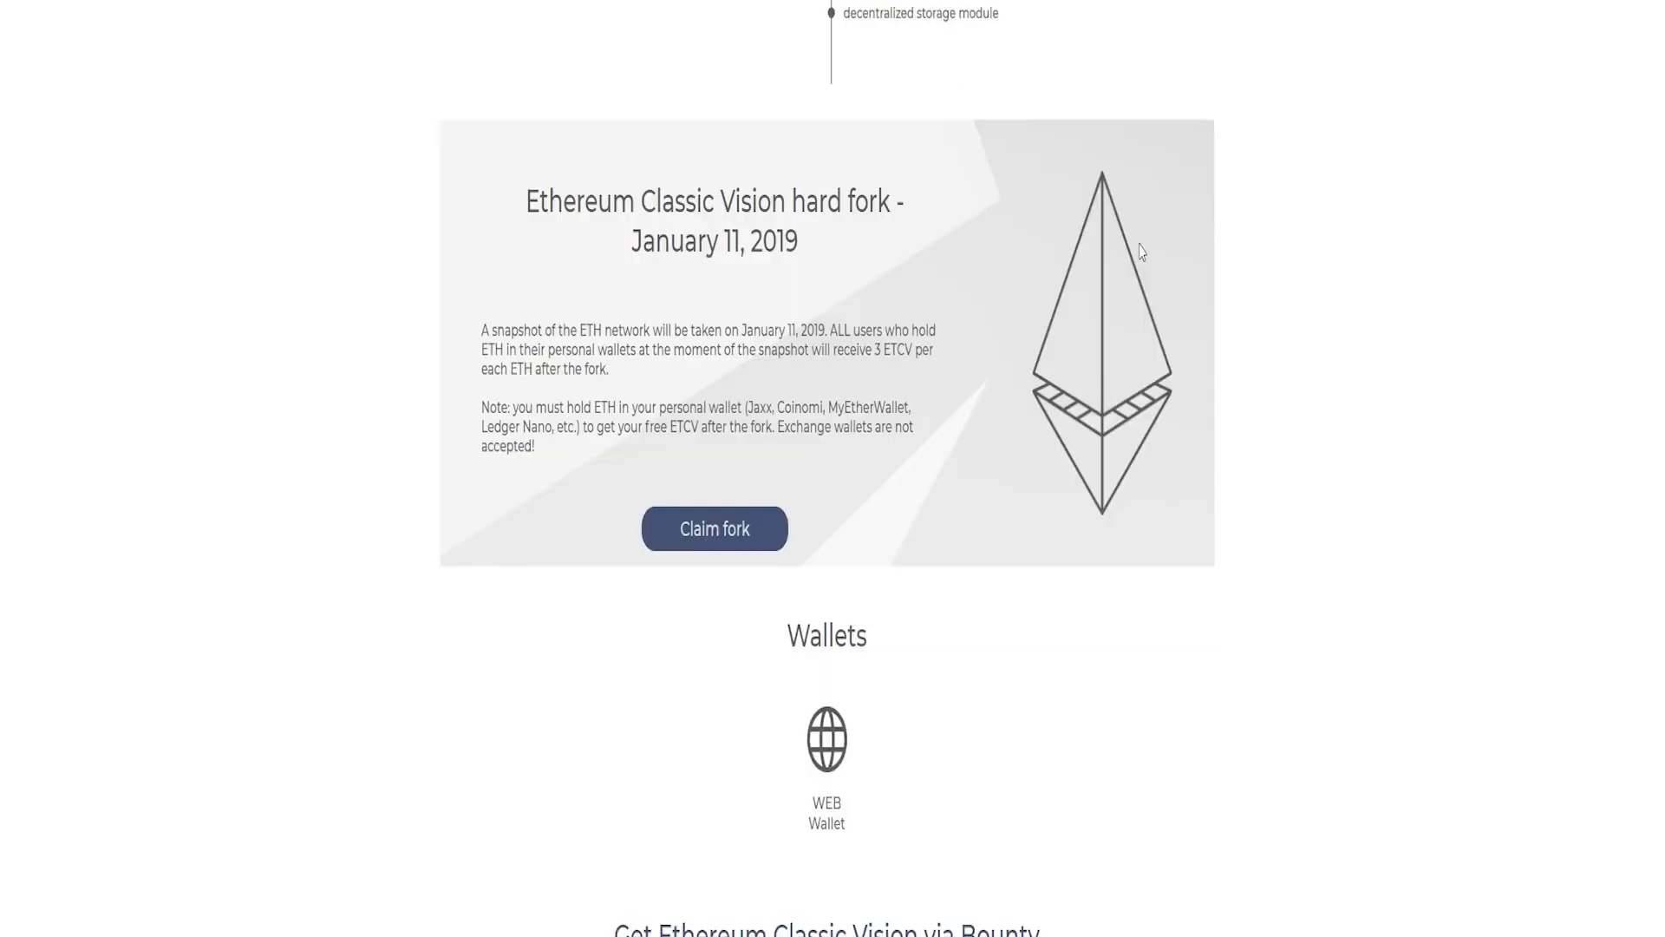
scroll(1141, 251, down, 3)
scroll(1141, 250, up, 2)
scroll(911, 391, up, 2)
scroll(836, 529, down, 6)
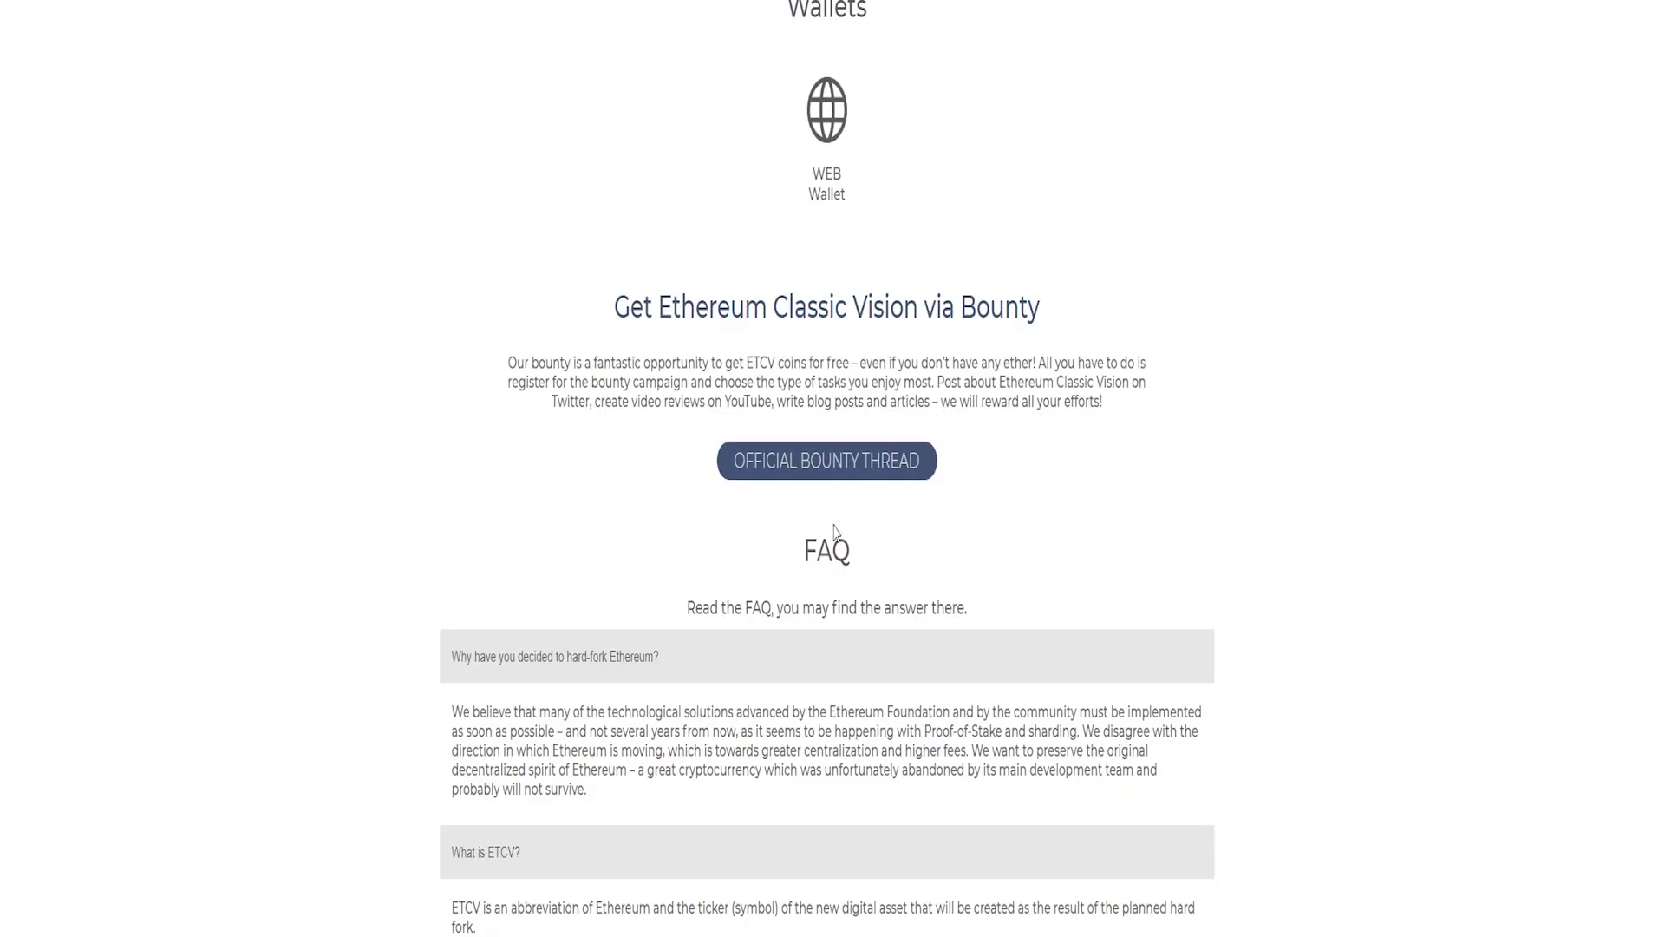
scroll(859, 494, up, 6)
scroll(859, 495, up, 6)
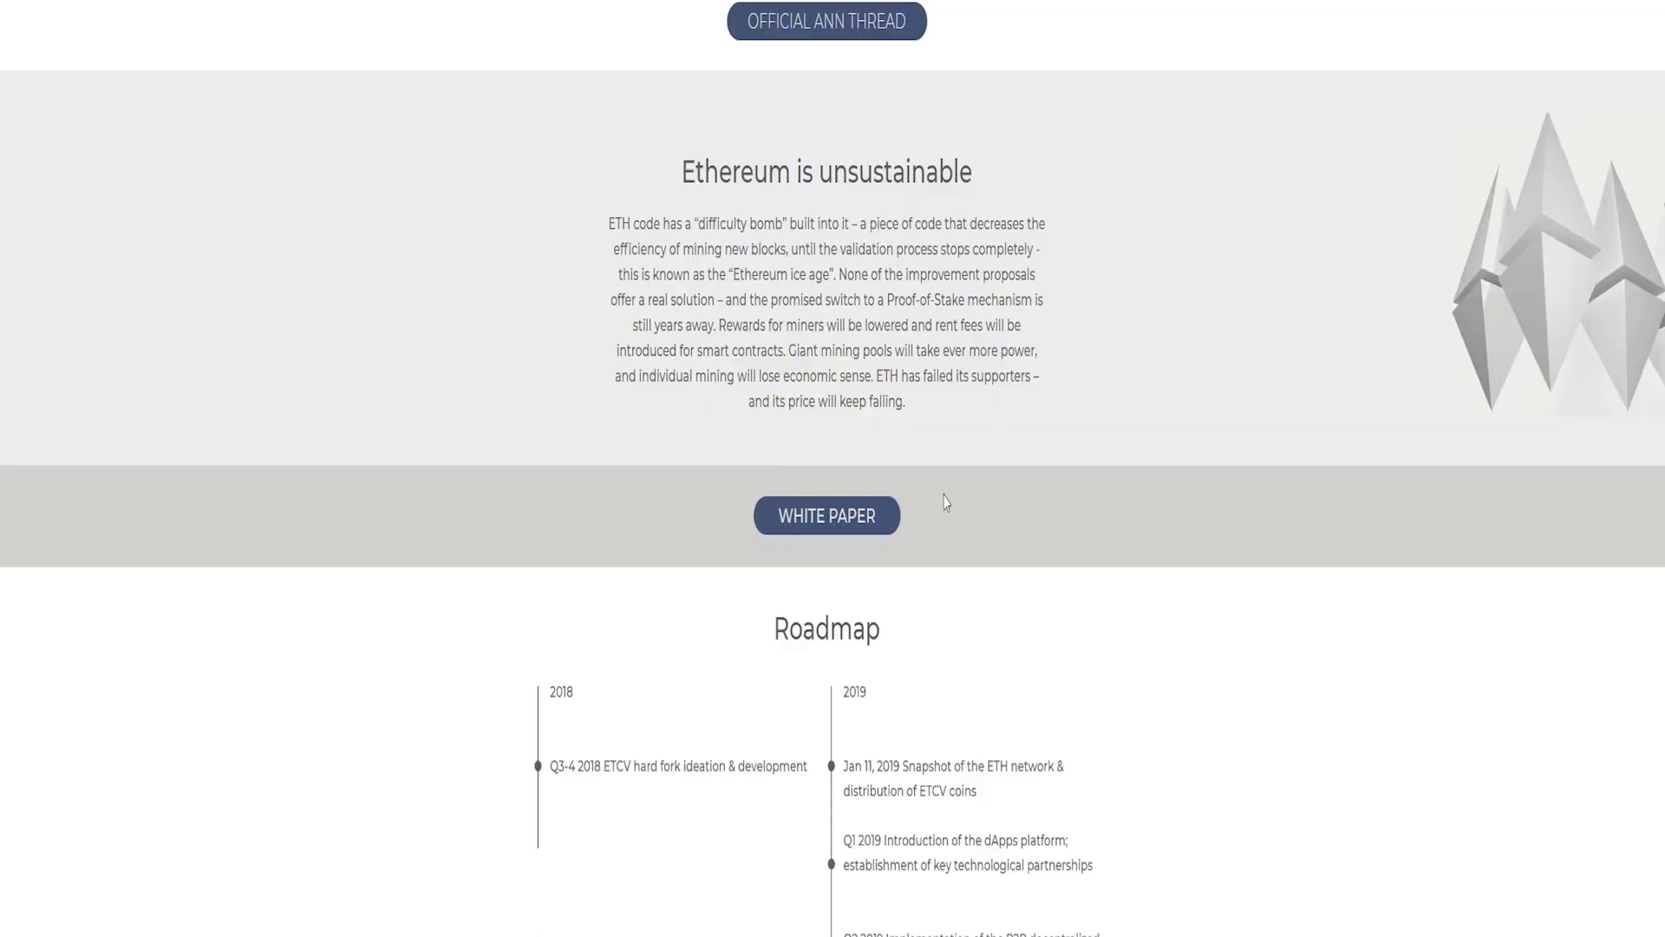
scroll(946, 500, up, 5)
scroll(963, 508, up, 2)
scroll(970, 502, up, 3)
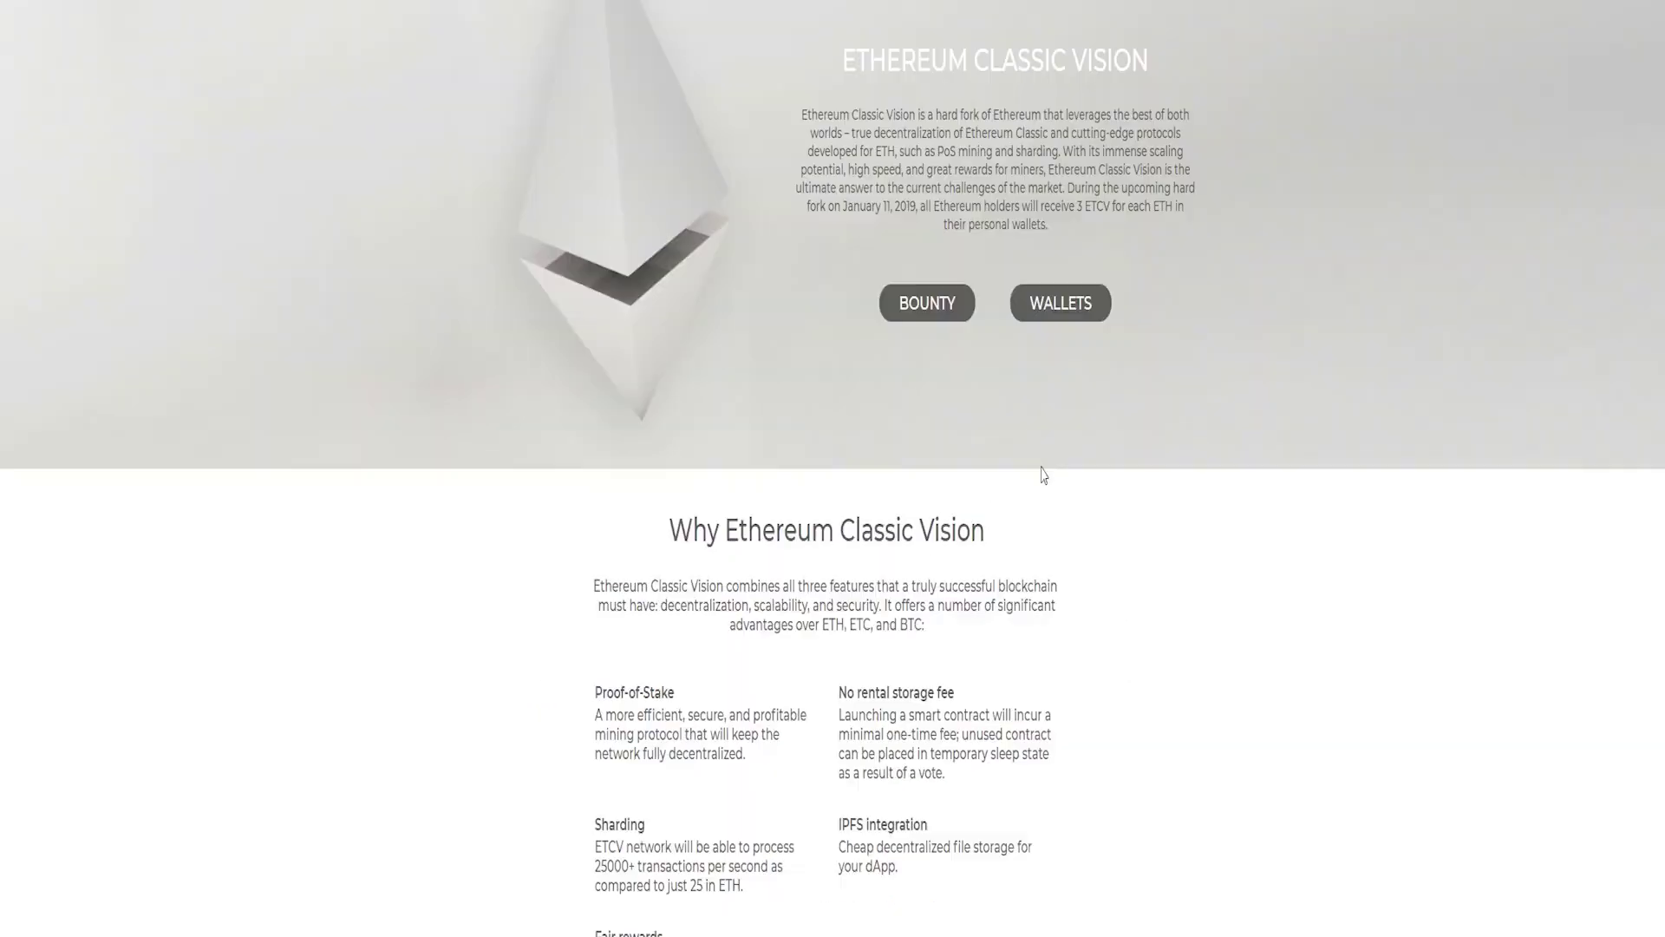
scroll(980, 503, up, 10)
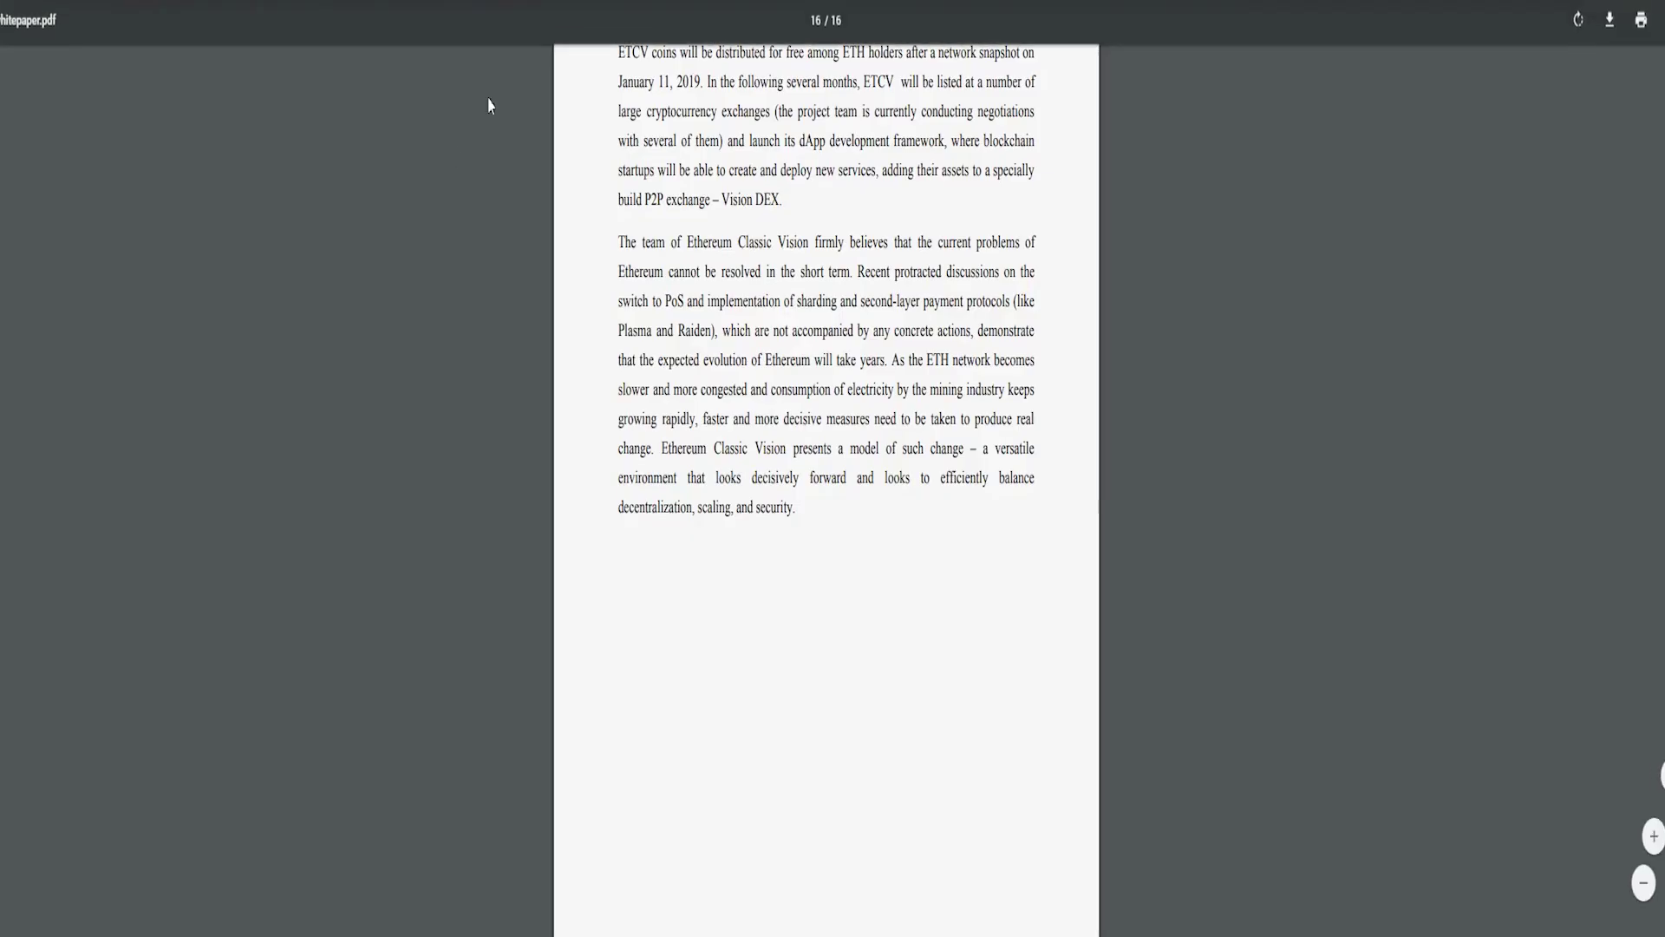
scroll(420, 179, up, 5)
scroll(364, 176, up, 5)
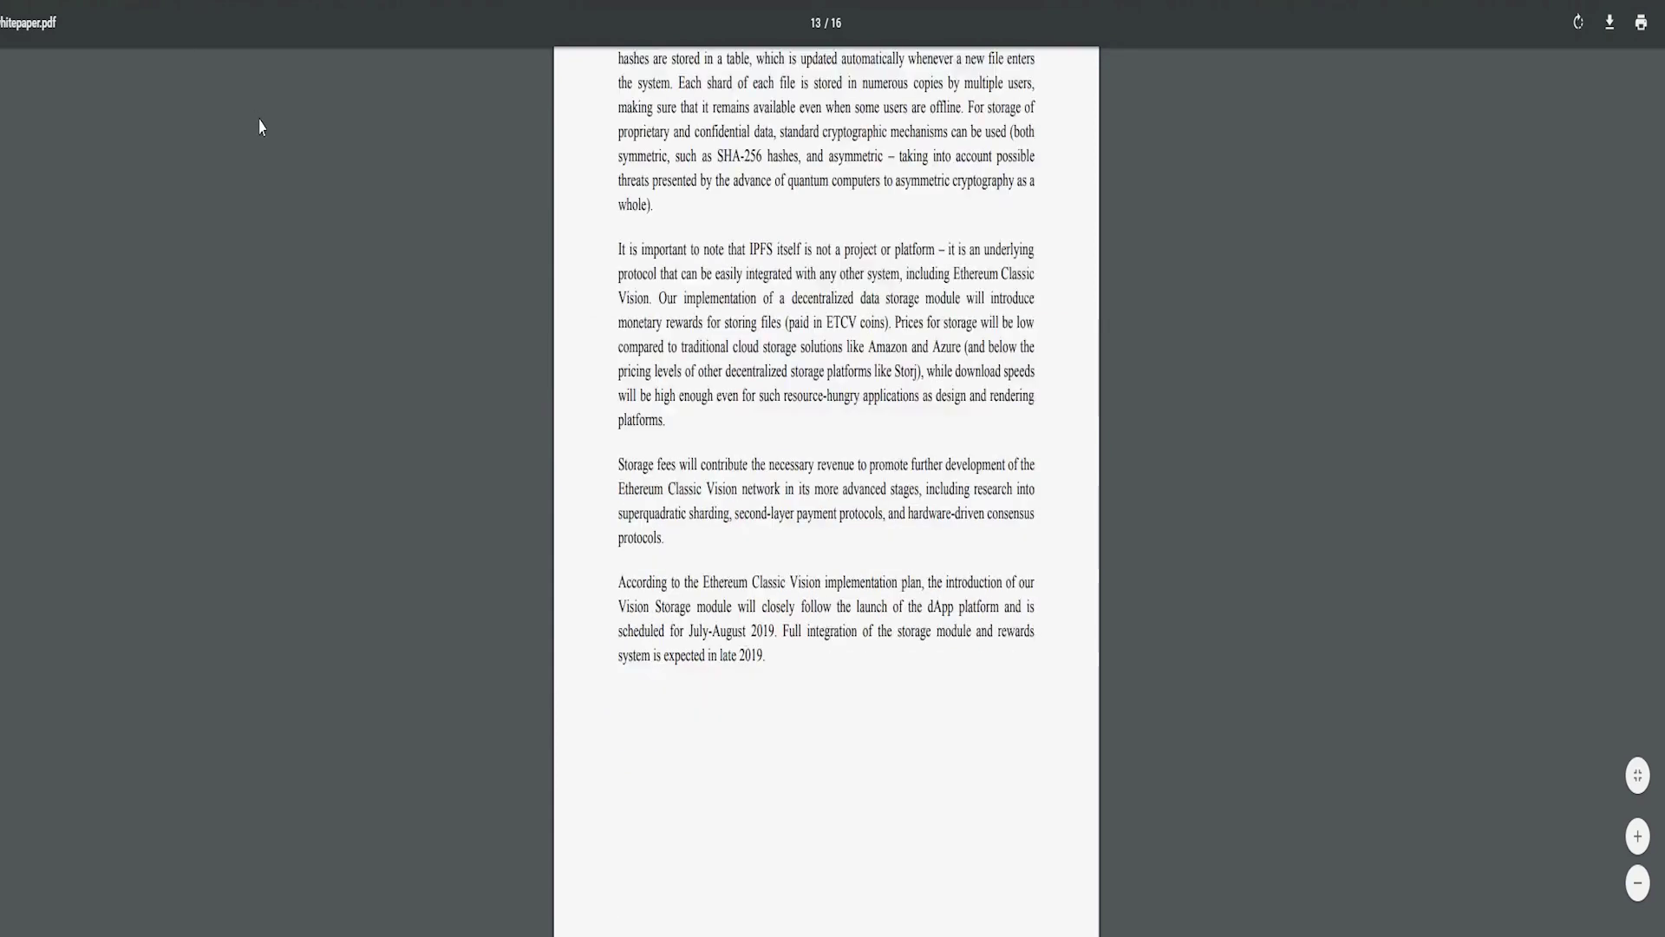
scroll(326, 173, up, 5)
scroll(298, 173, up, 5)
scroll(299, 172, up, 5)
scroll(360, 174, up, 5)
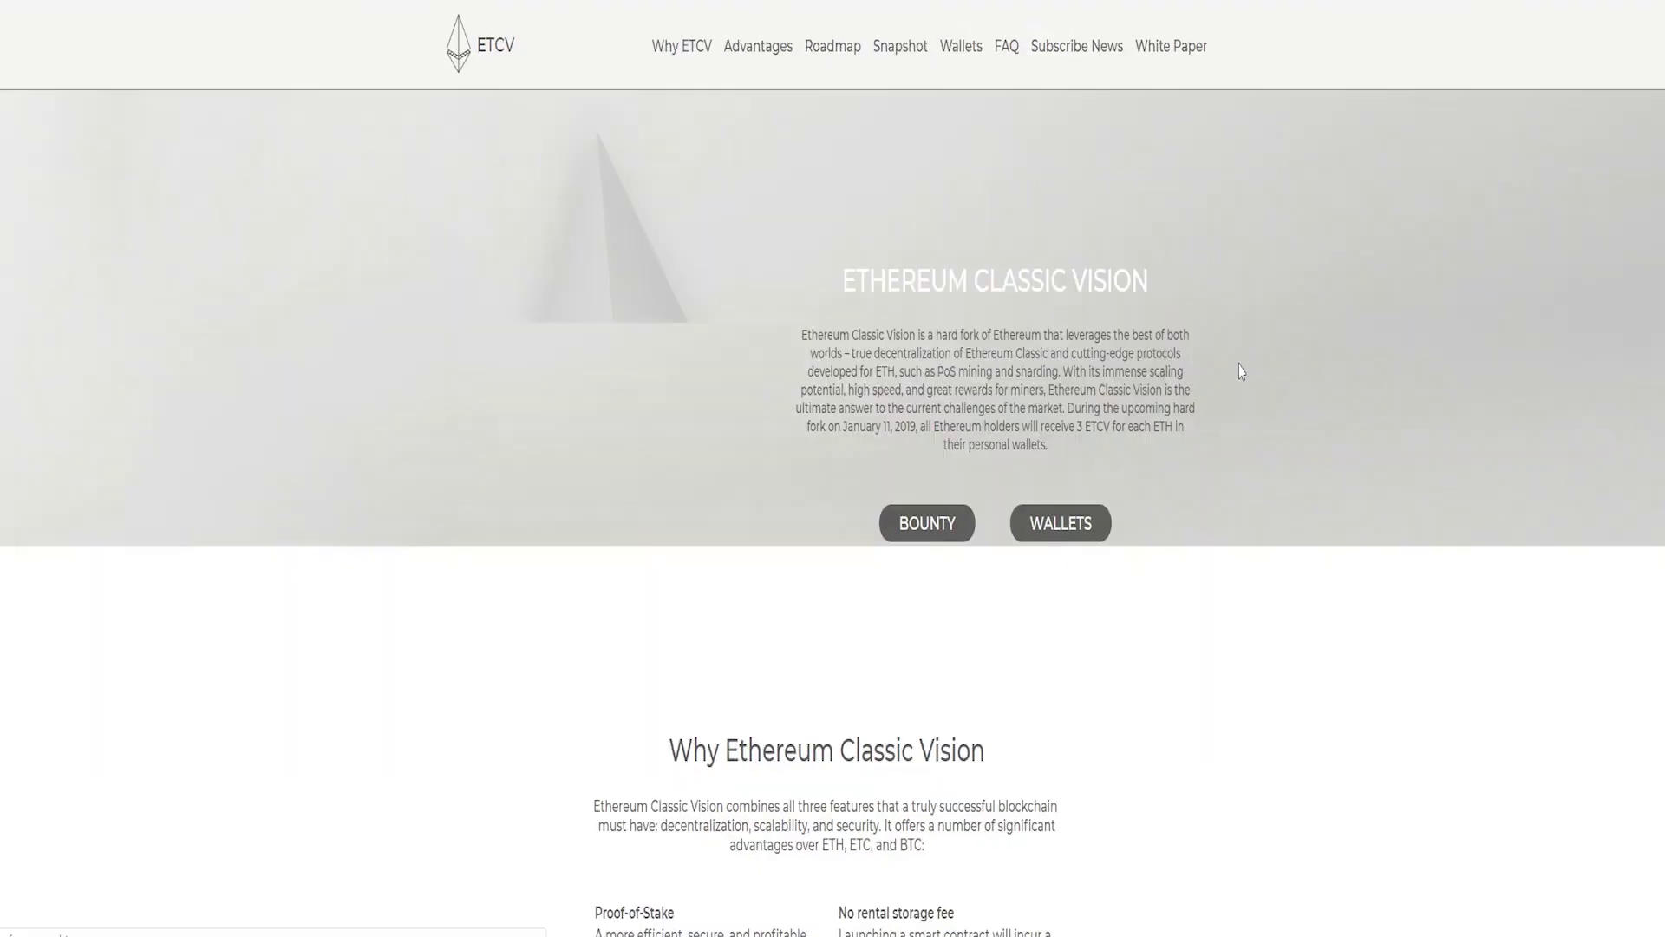
Step: Return to the ETCV website and expand the FAQ answers on the hard fork and free coins
key(ctrl+Tab)
scroll(1236, 338, down, 5)
scroll(1234, 342, down, 2)
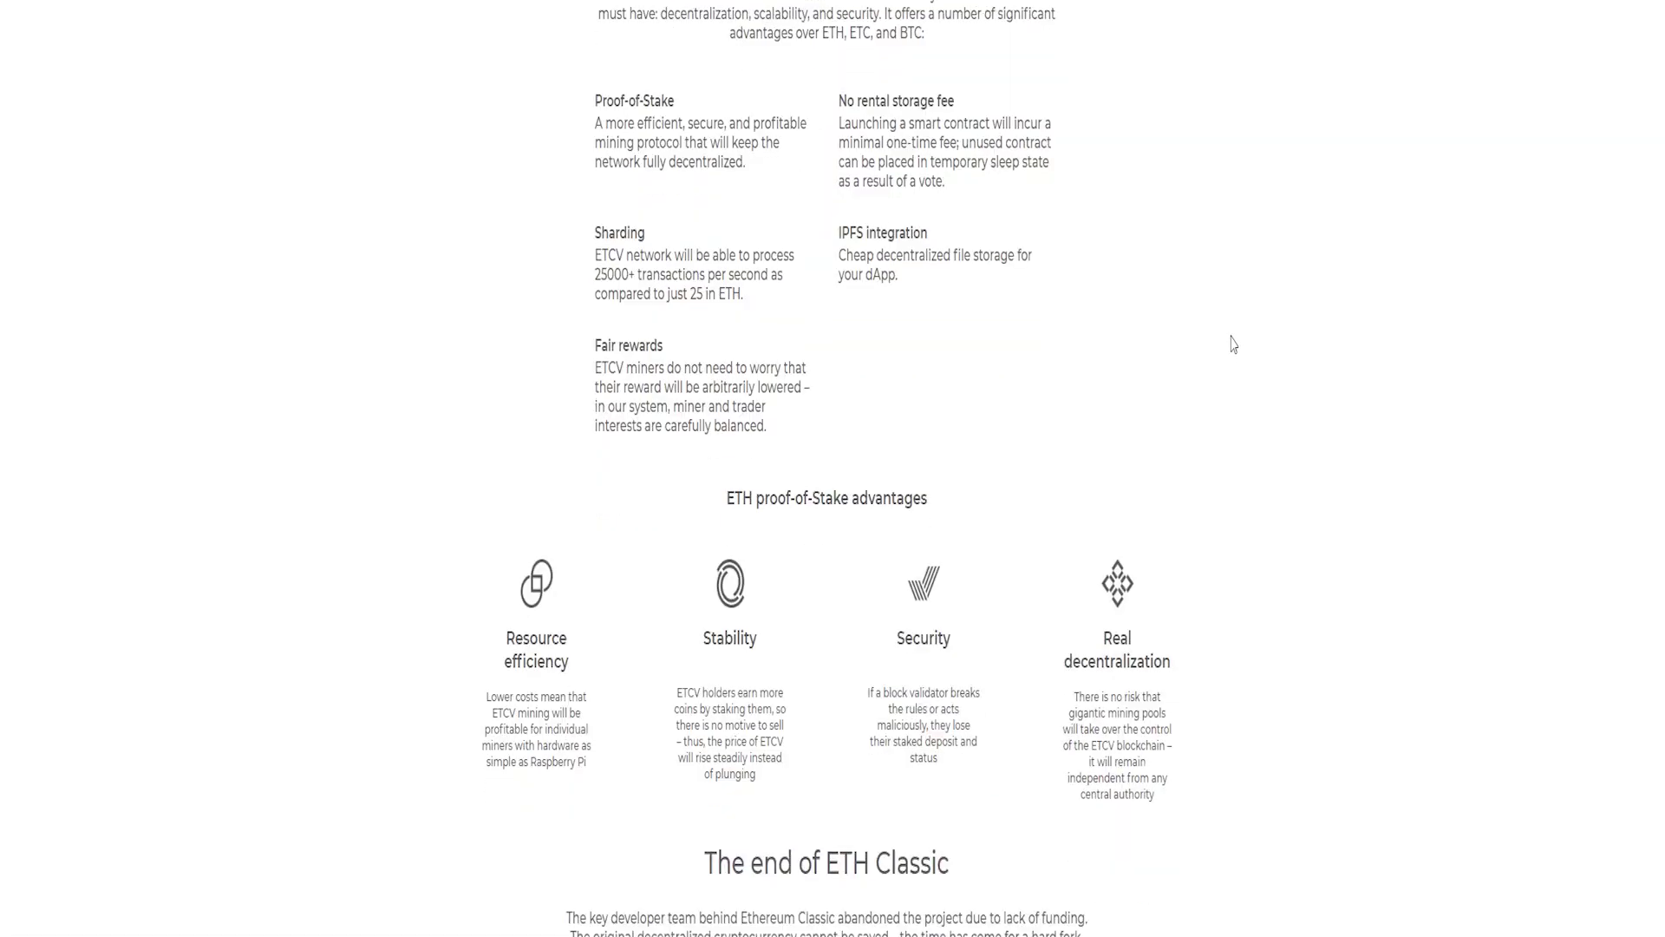
scroll(1234, 341, up, 8)
scroll(1233, 341, up, 2)
scroll(1229, 343, down, 5)
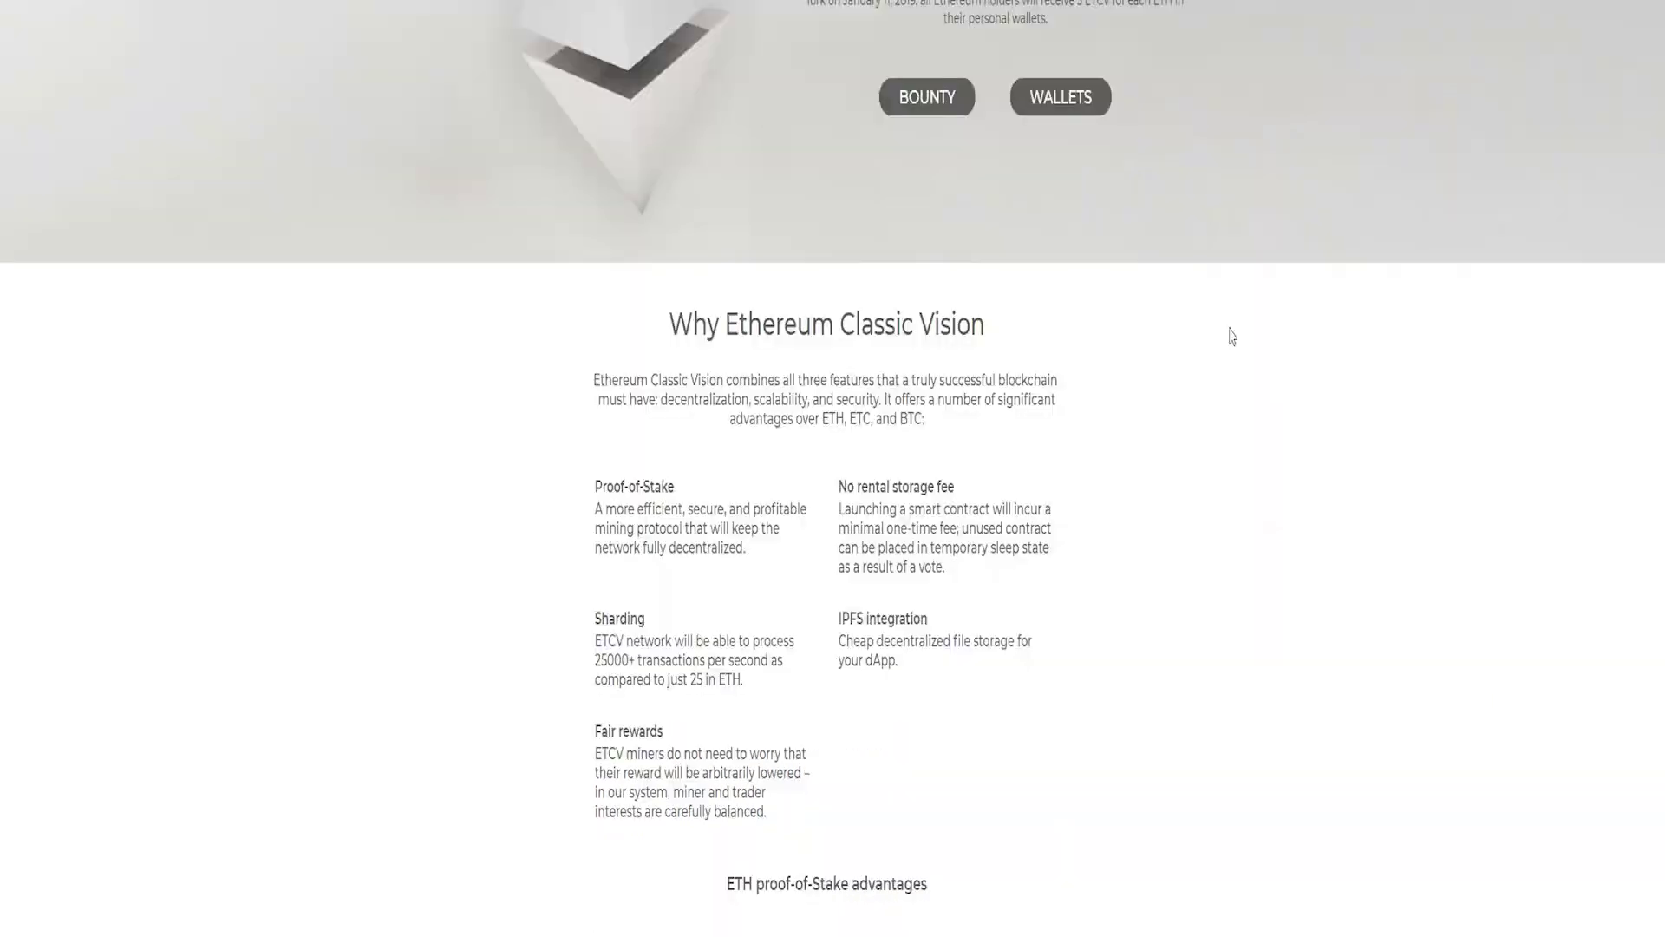
scroll(1228, 344, down, 8)
scroll(1228, 344, down, 4)
scroll(1203, 364, up, 4)
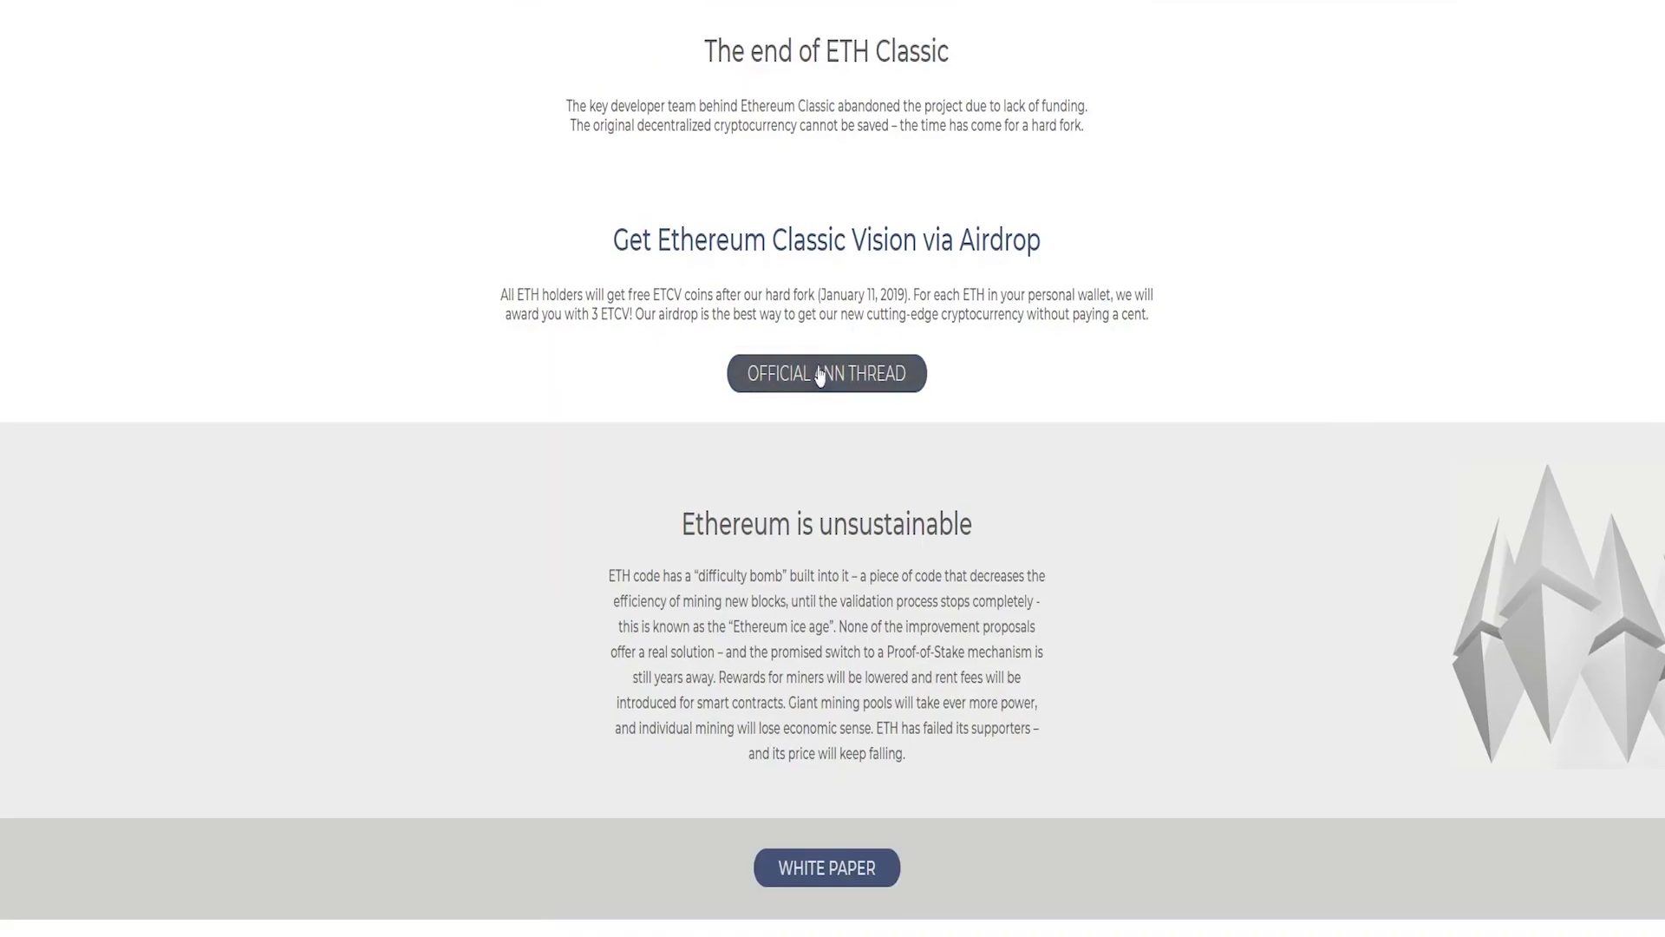
scroll(1181, 223, down, 4)
scroll(1167, 243, down, 8)
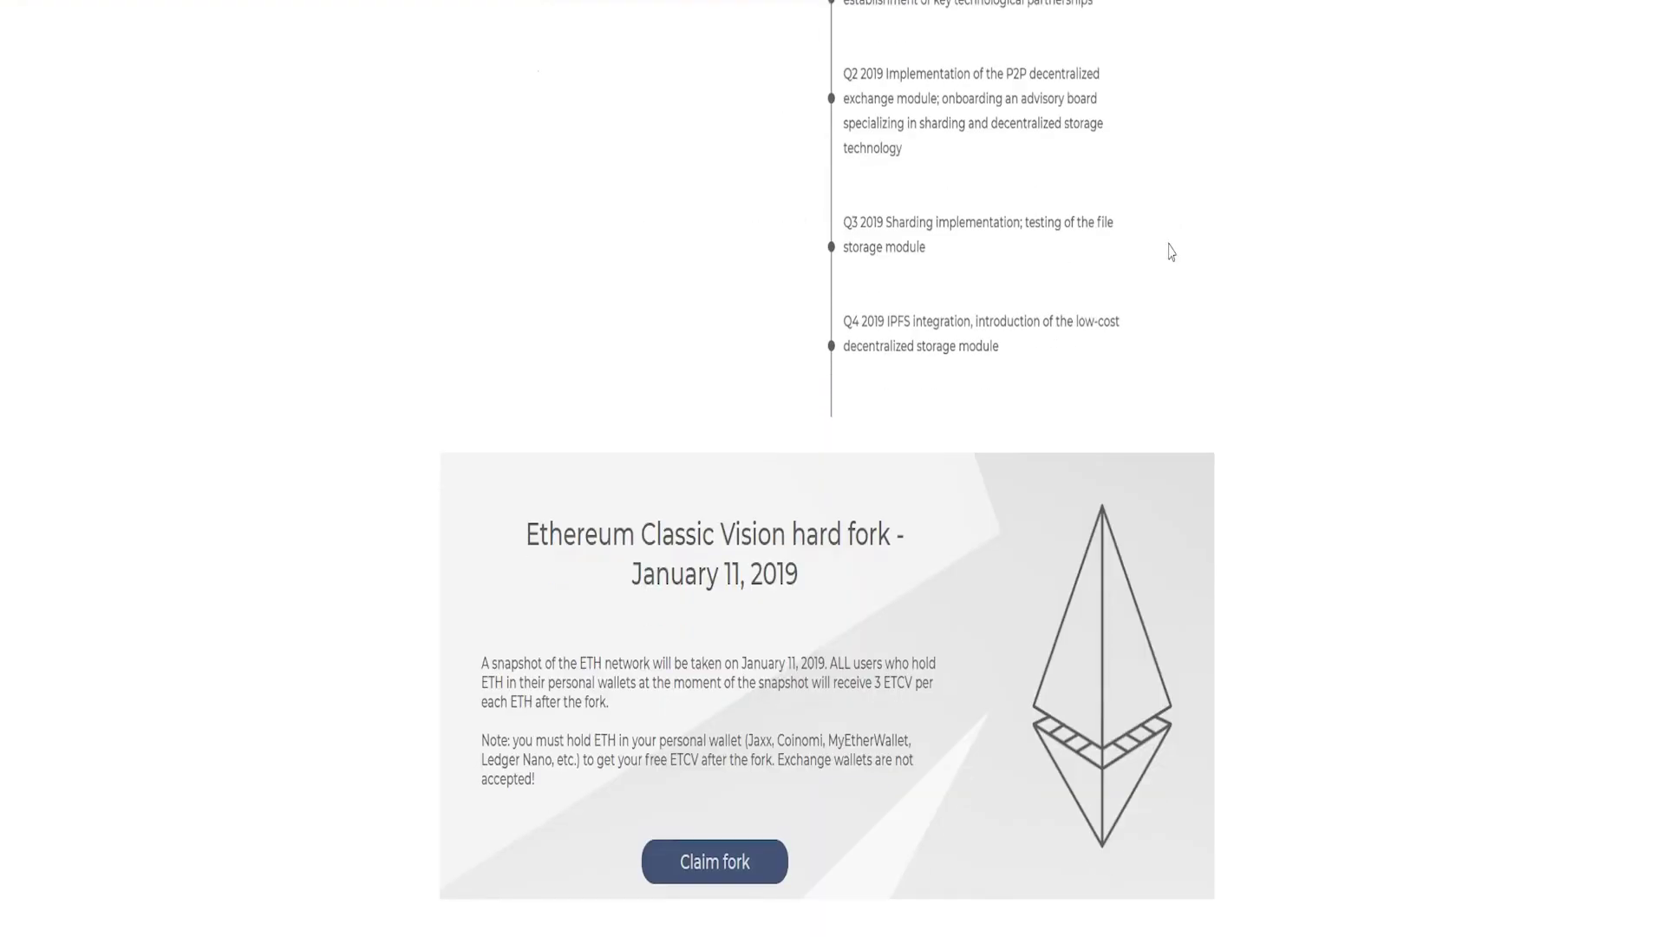
scroll(1171, 247, down, 6)
scroll(1184, 247, down, 3)
scroll(1190, 247, down, 1)
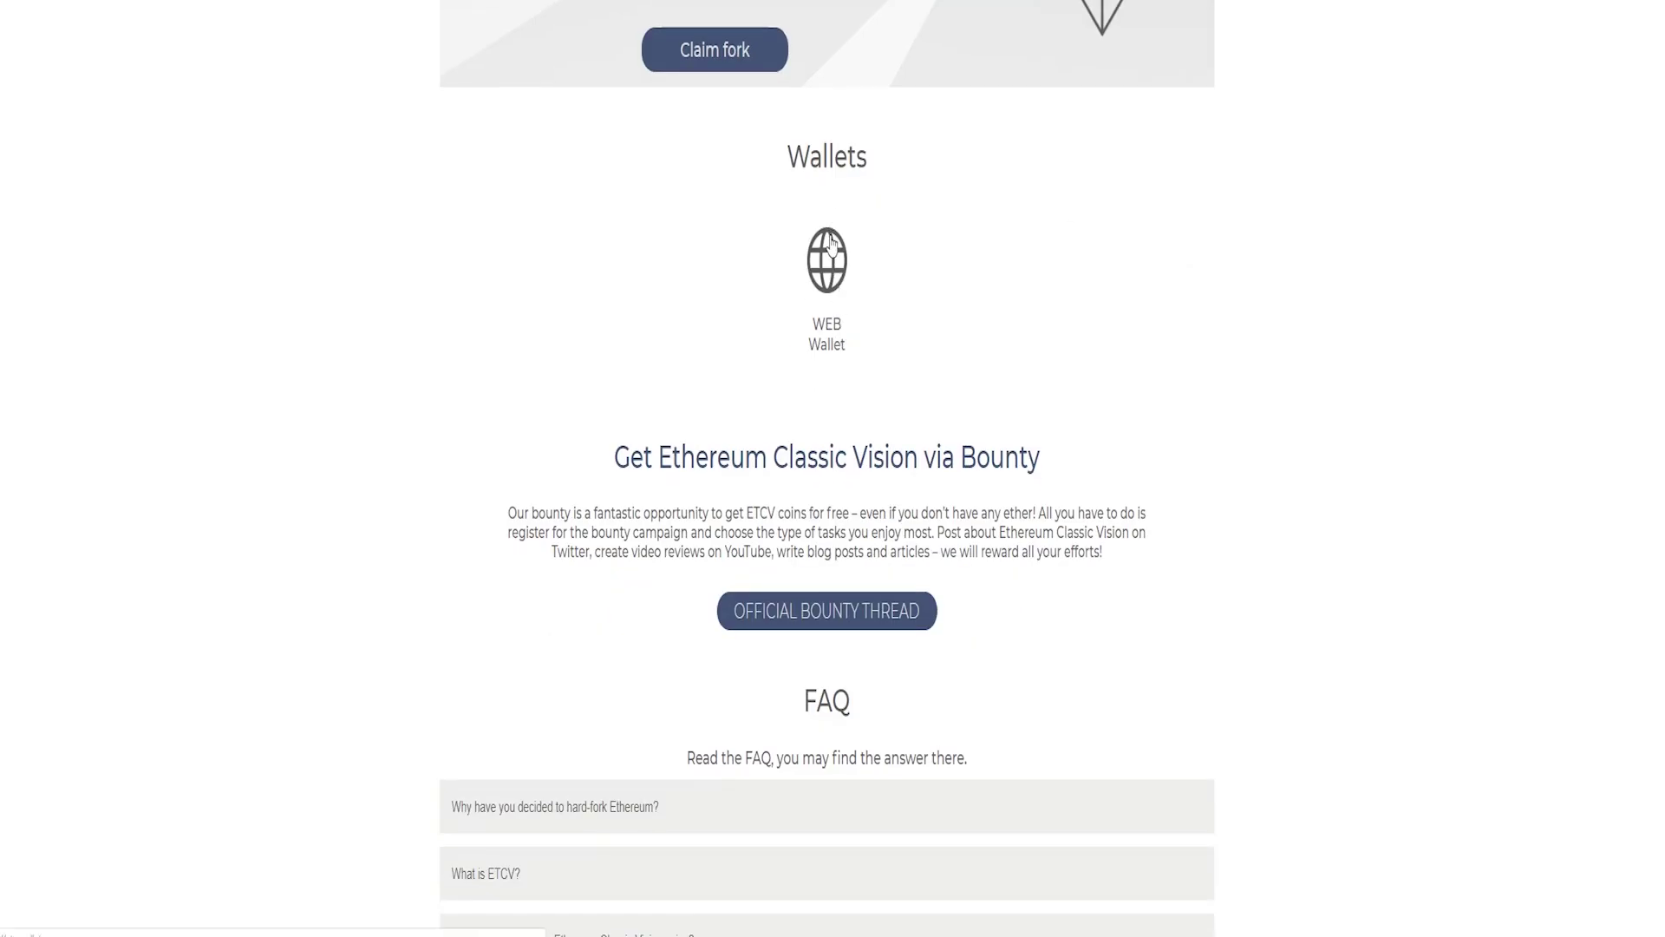
scroll(846, 300, down, 2)
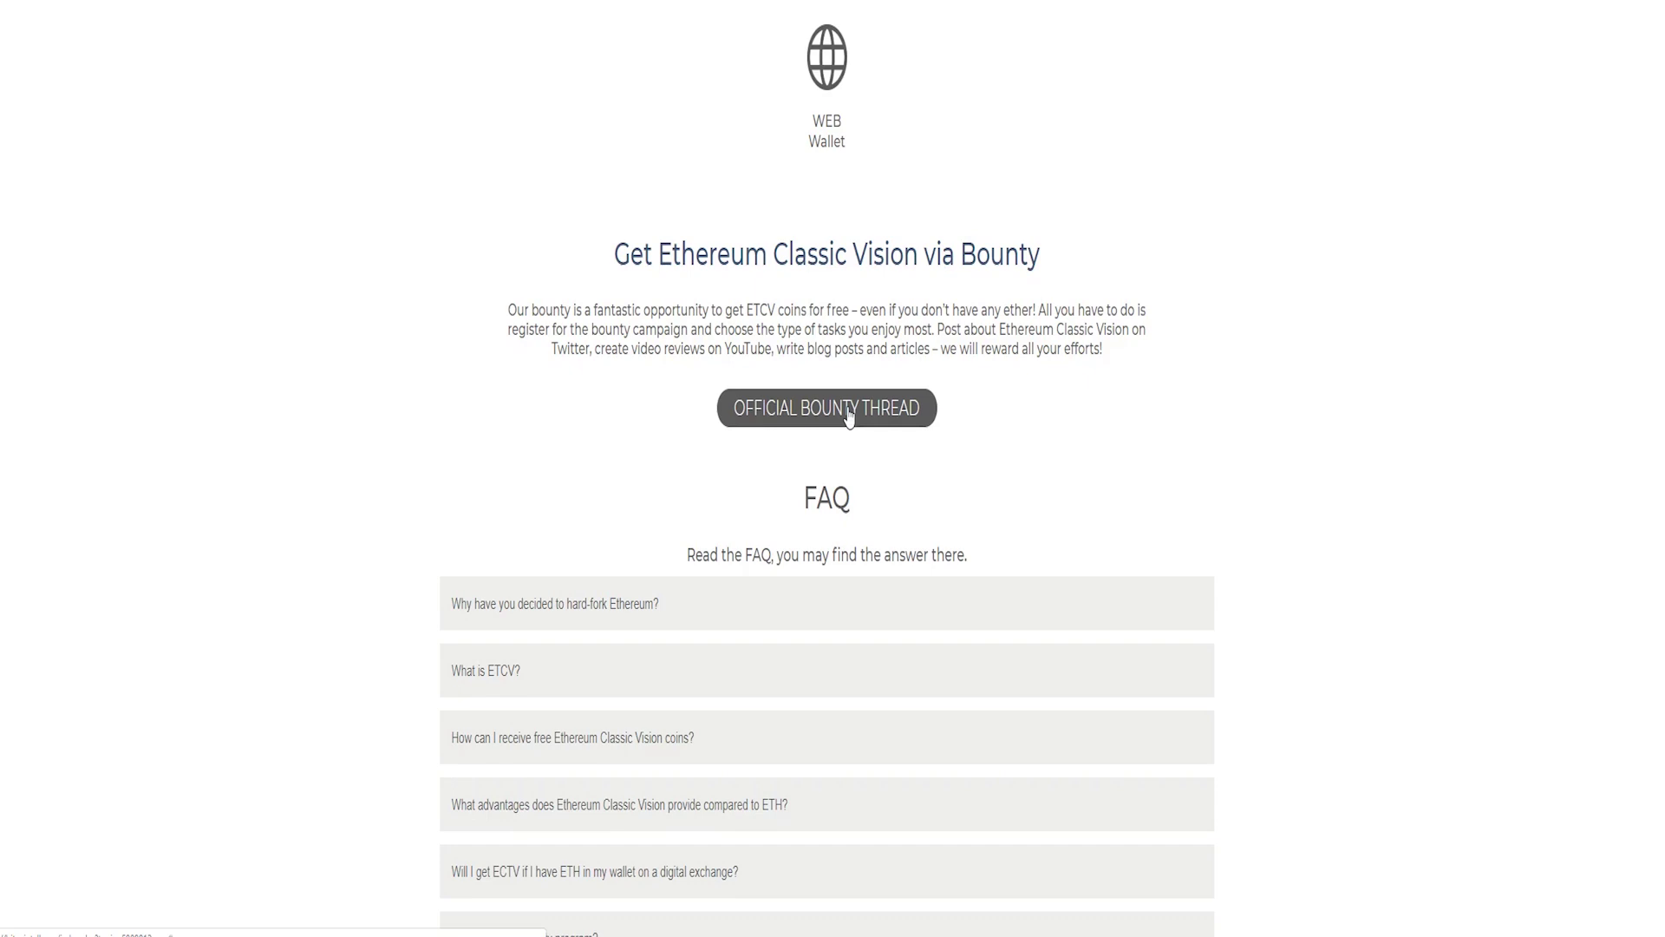
scroll(845, 416, down, 3)
scroll(839, 215, down, 2)
click(839, 213)
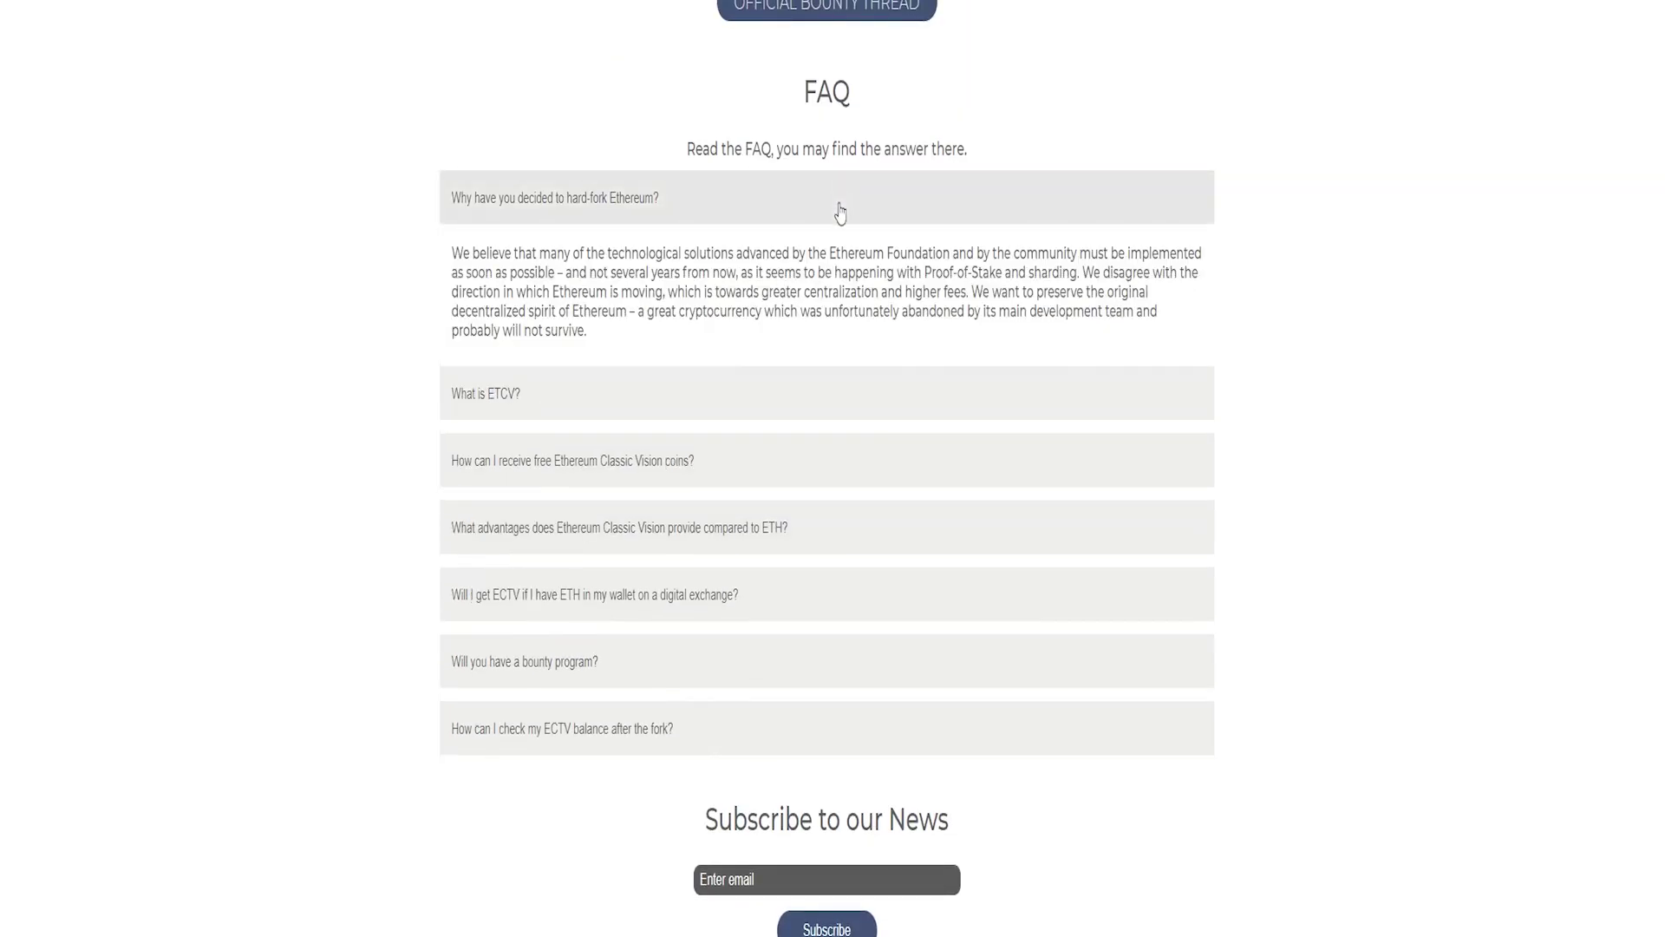
click(827, 461)
scroll(885, 455, down, 3)
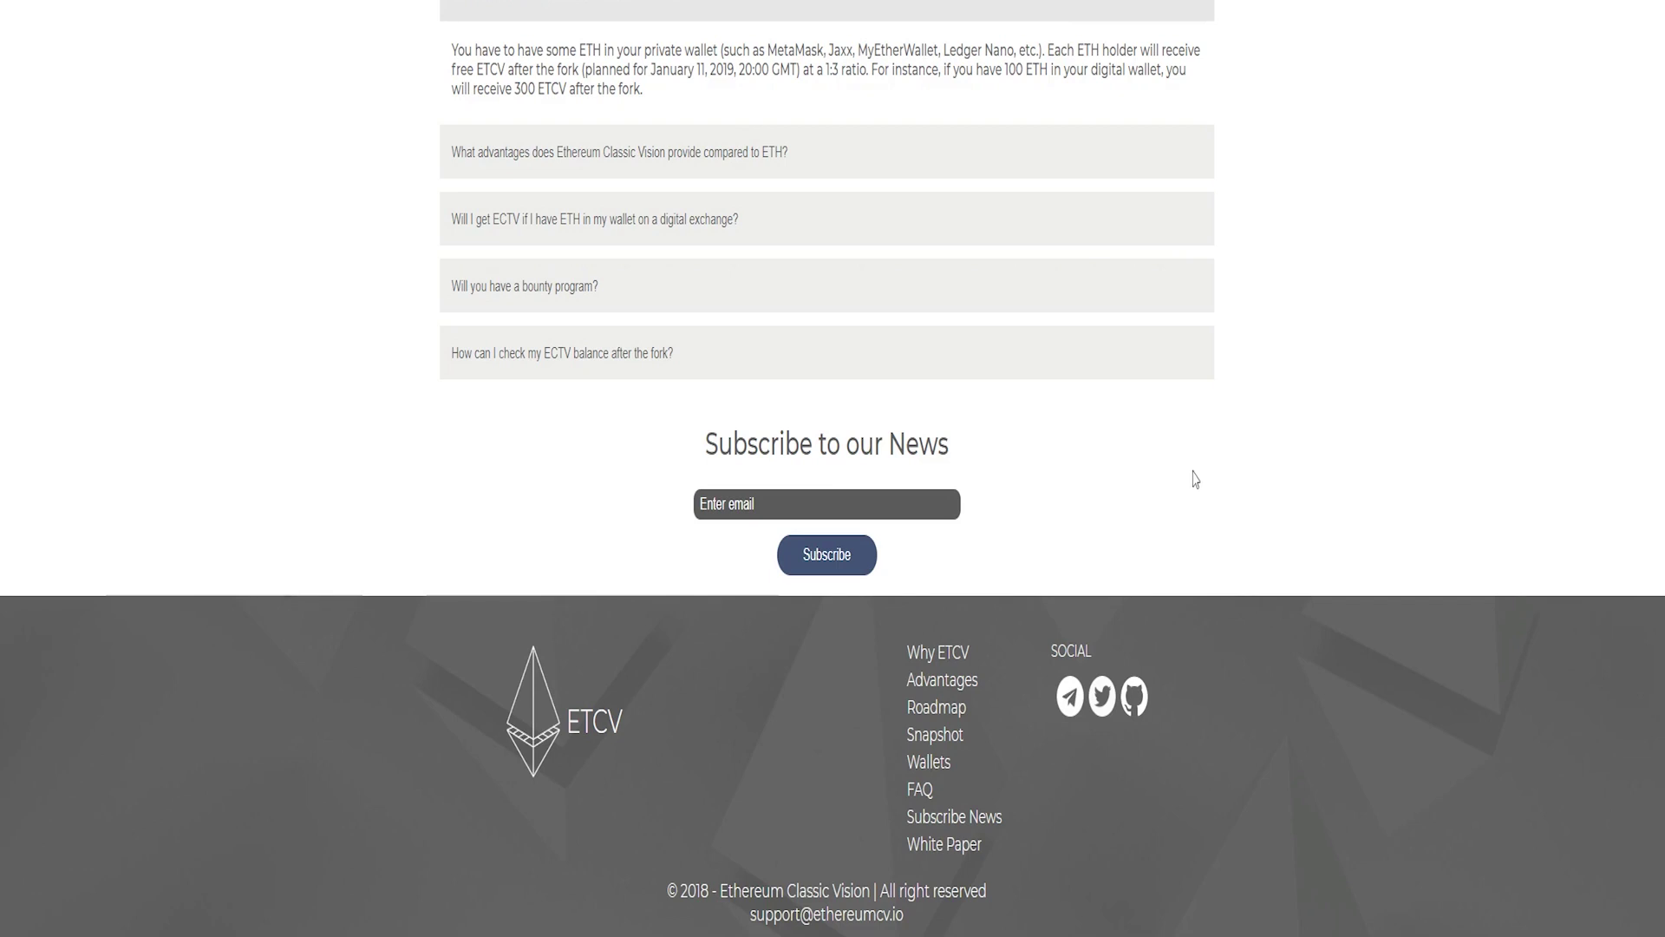
scroll(1274, 494, up, 8)
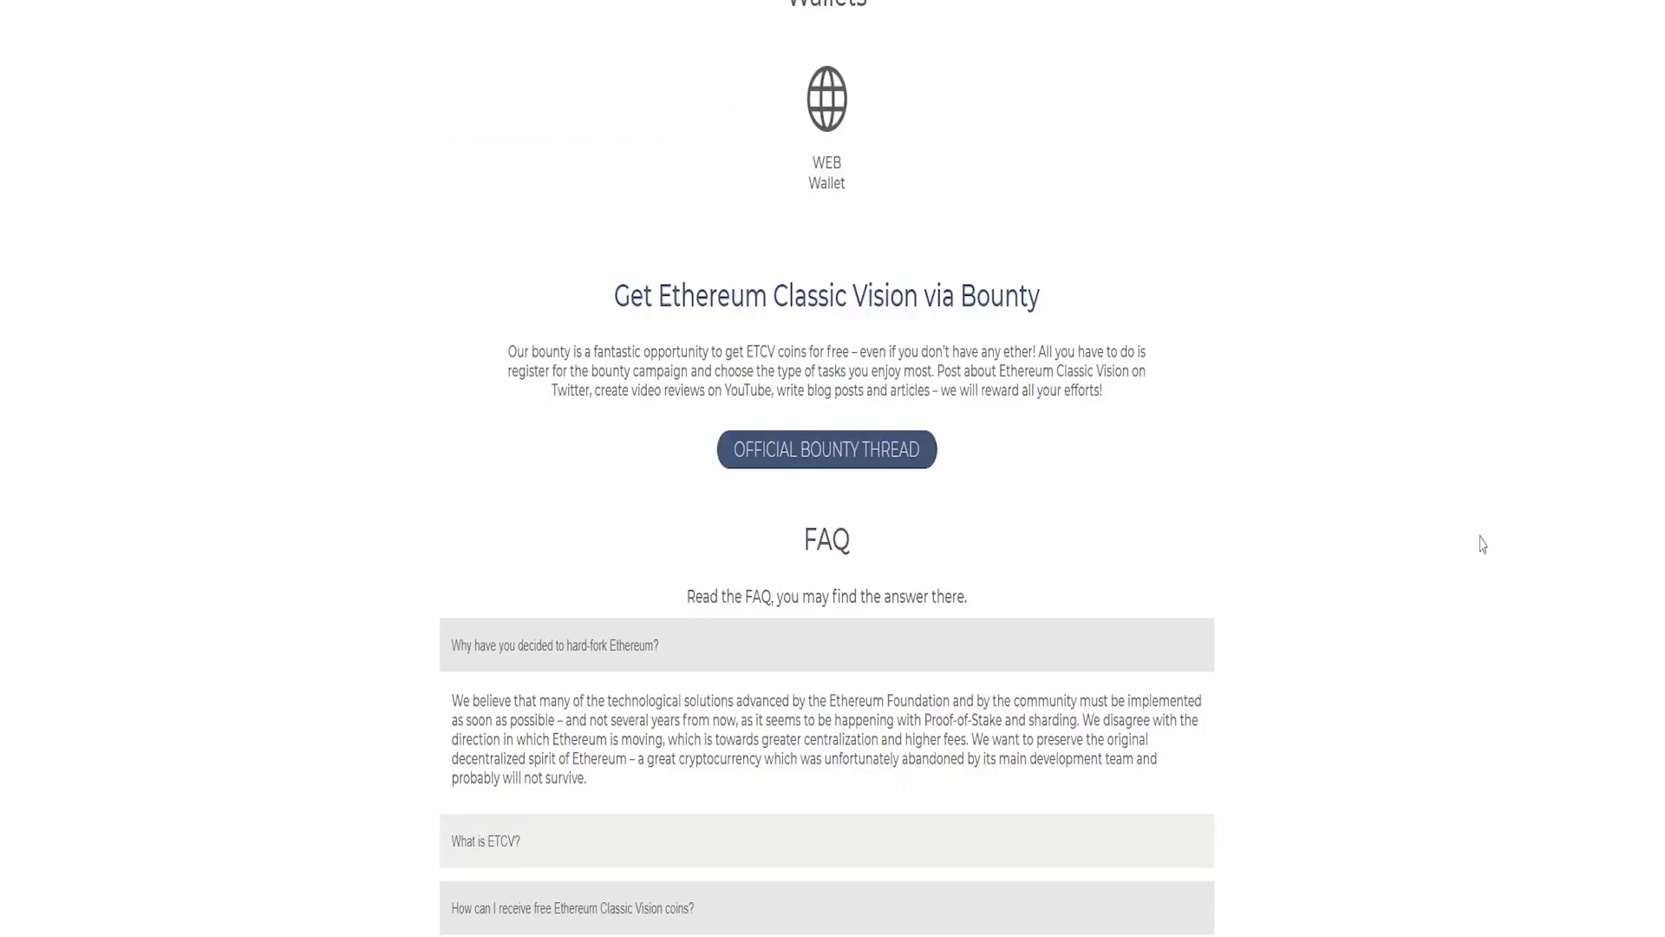
scroll(1457, 572, up, 2)
scroll(1457, 573, down, 10)
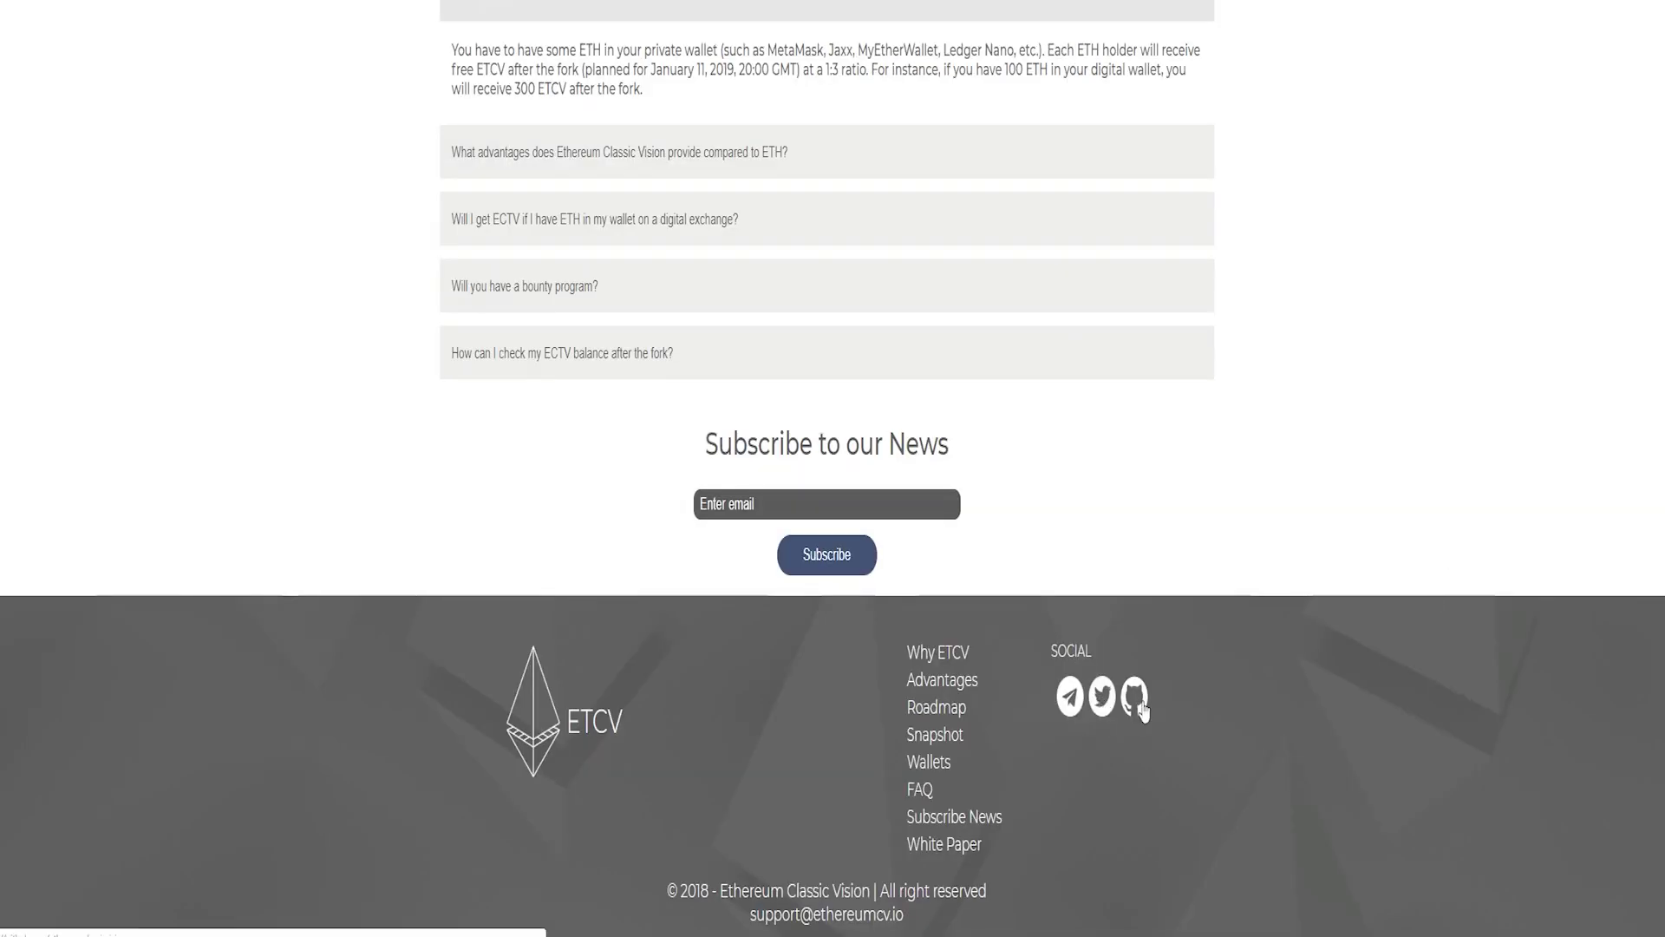
Step: Select all the page text, clear the selection, and open a new browser tab
key(ctrl+a)
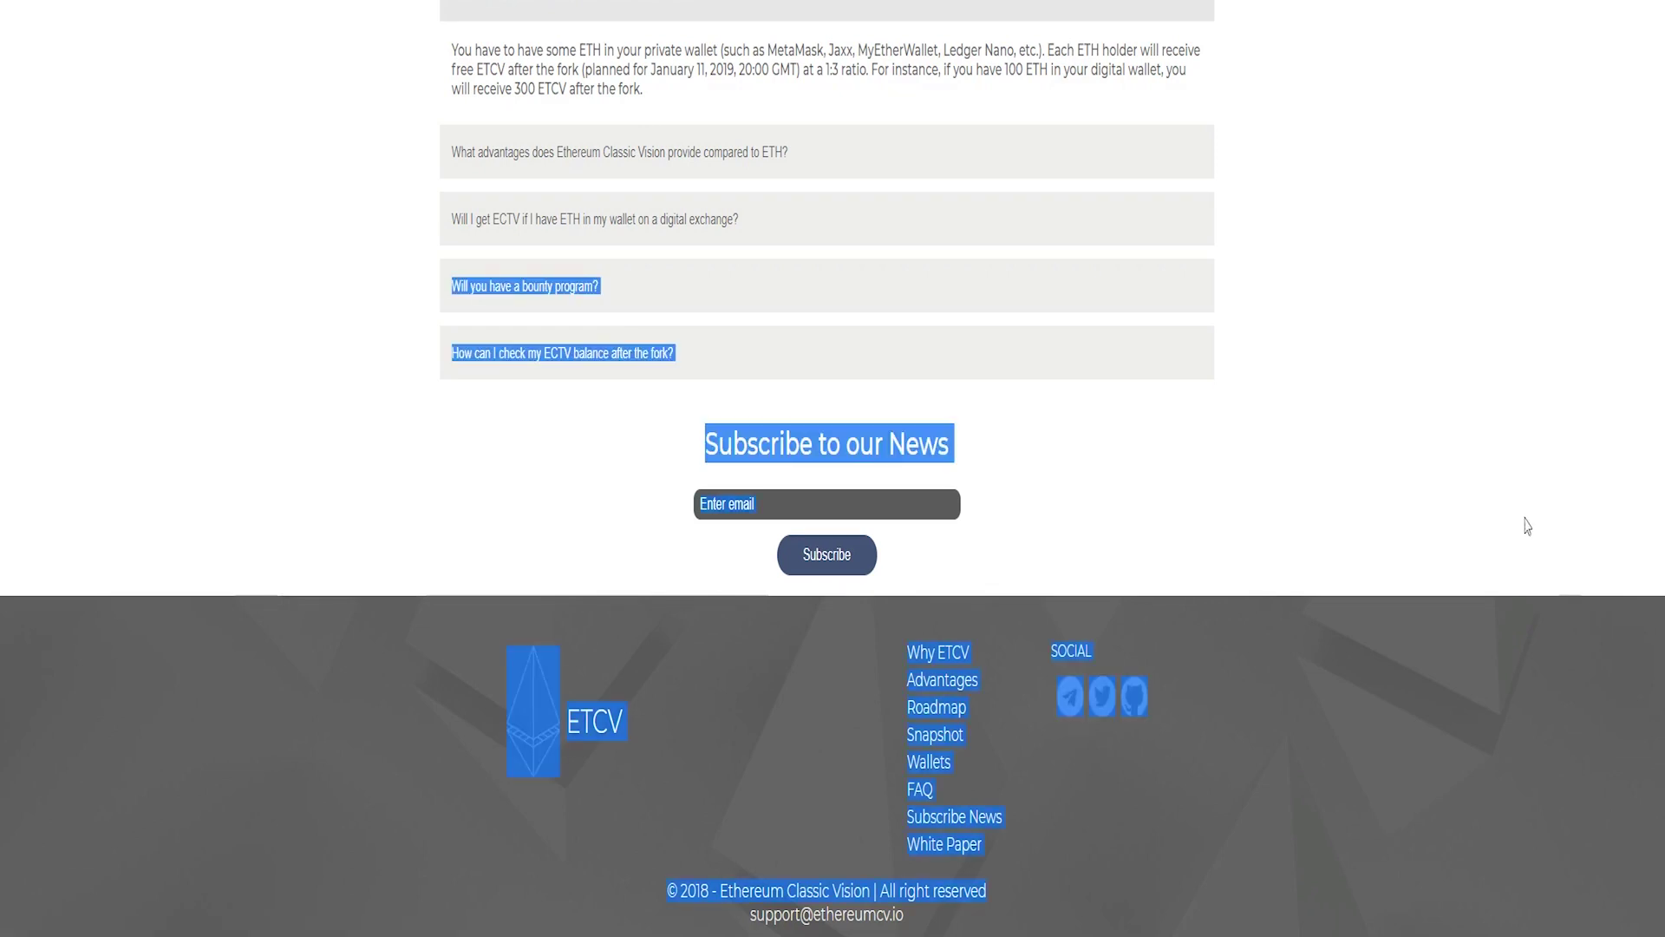
click(1526, 521)
scroll(1484, 391, up, 5)
scroll(1458, 390, up, 10)
scroll(1426, 427, up, 10)
scroll(1426, 427, up, 10)
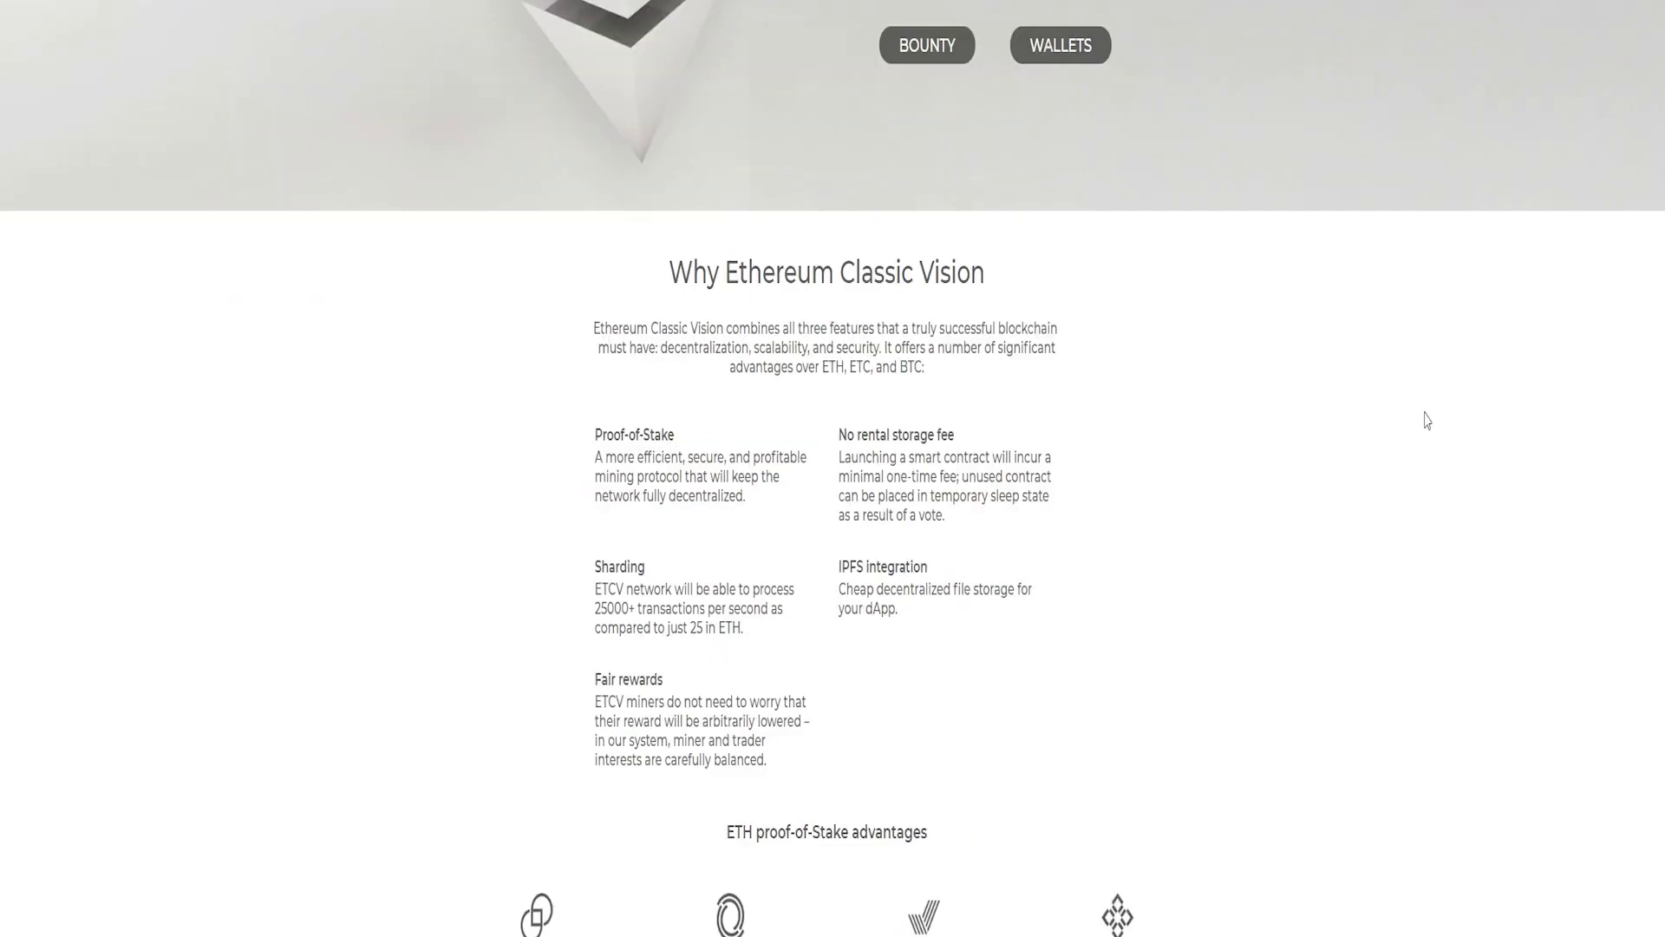
scroll(1431, 416, up, 8)
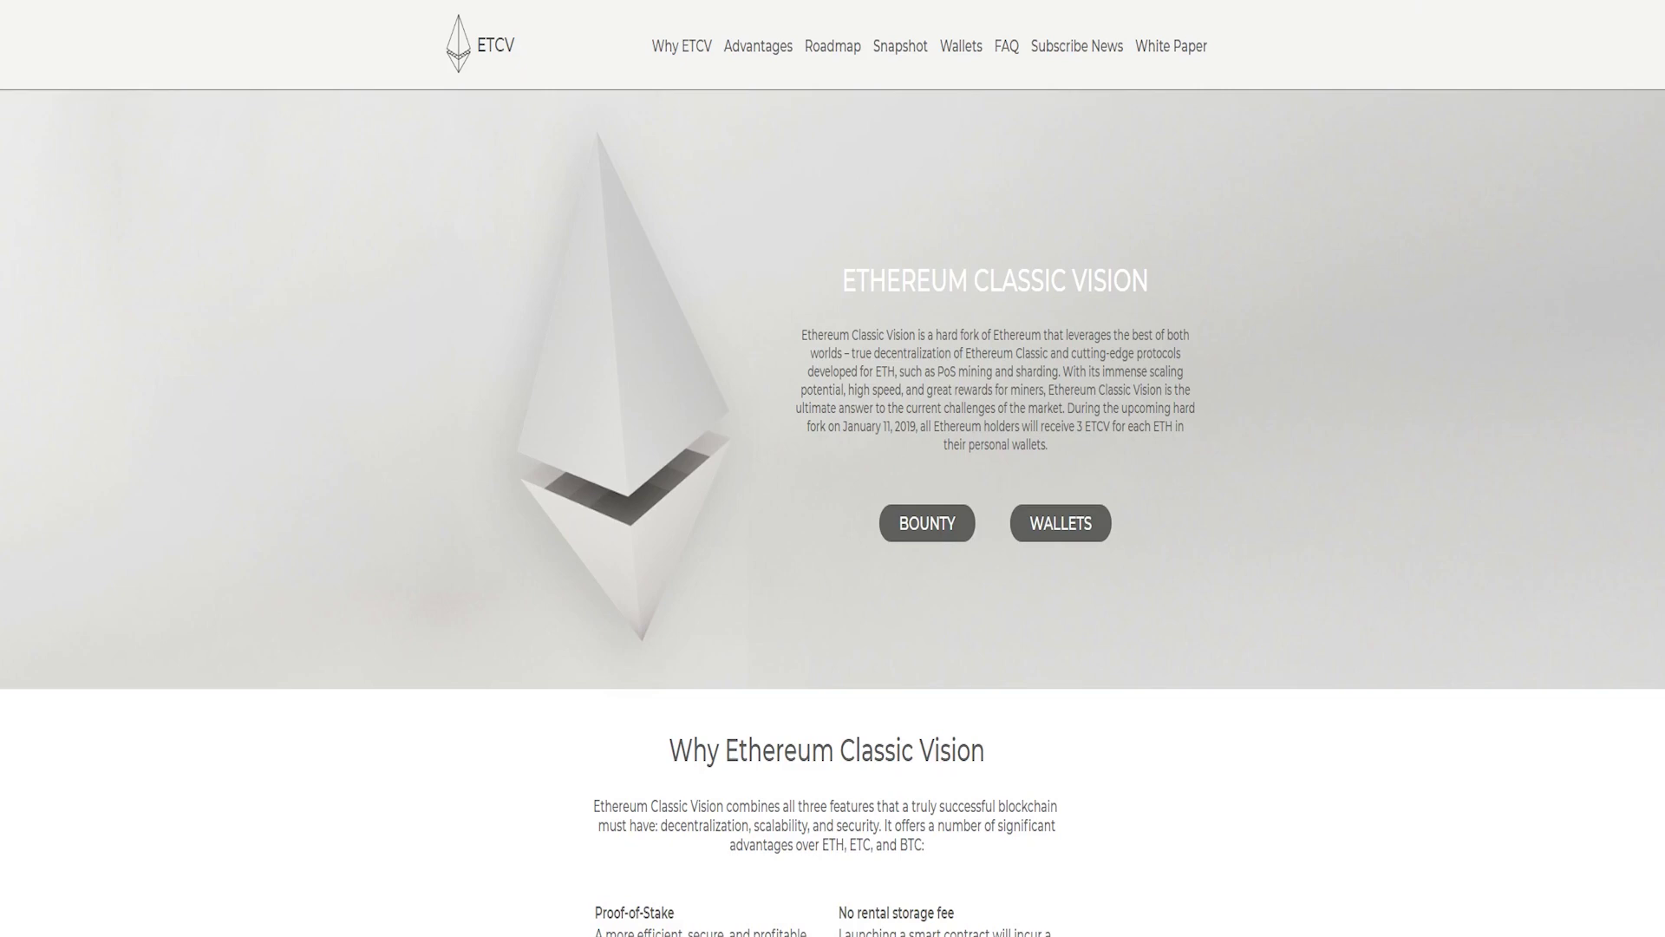
key(ctrl+t)
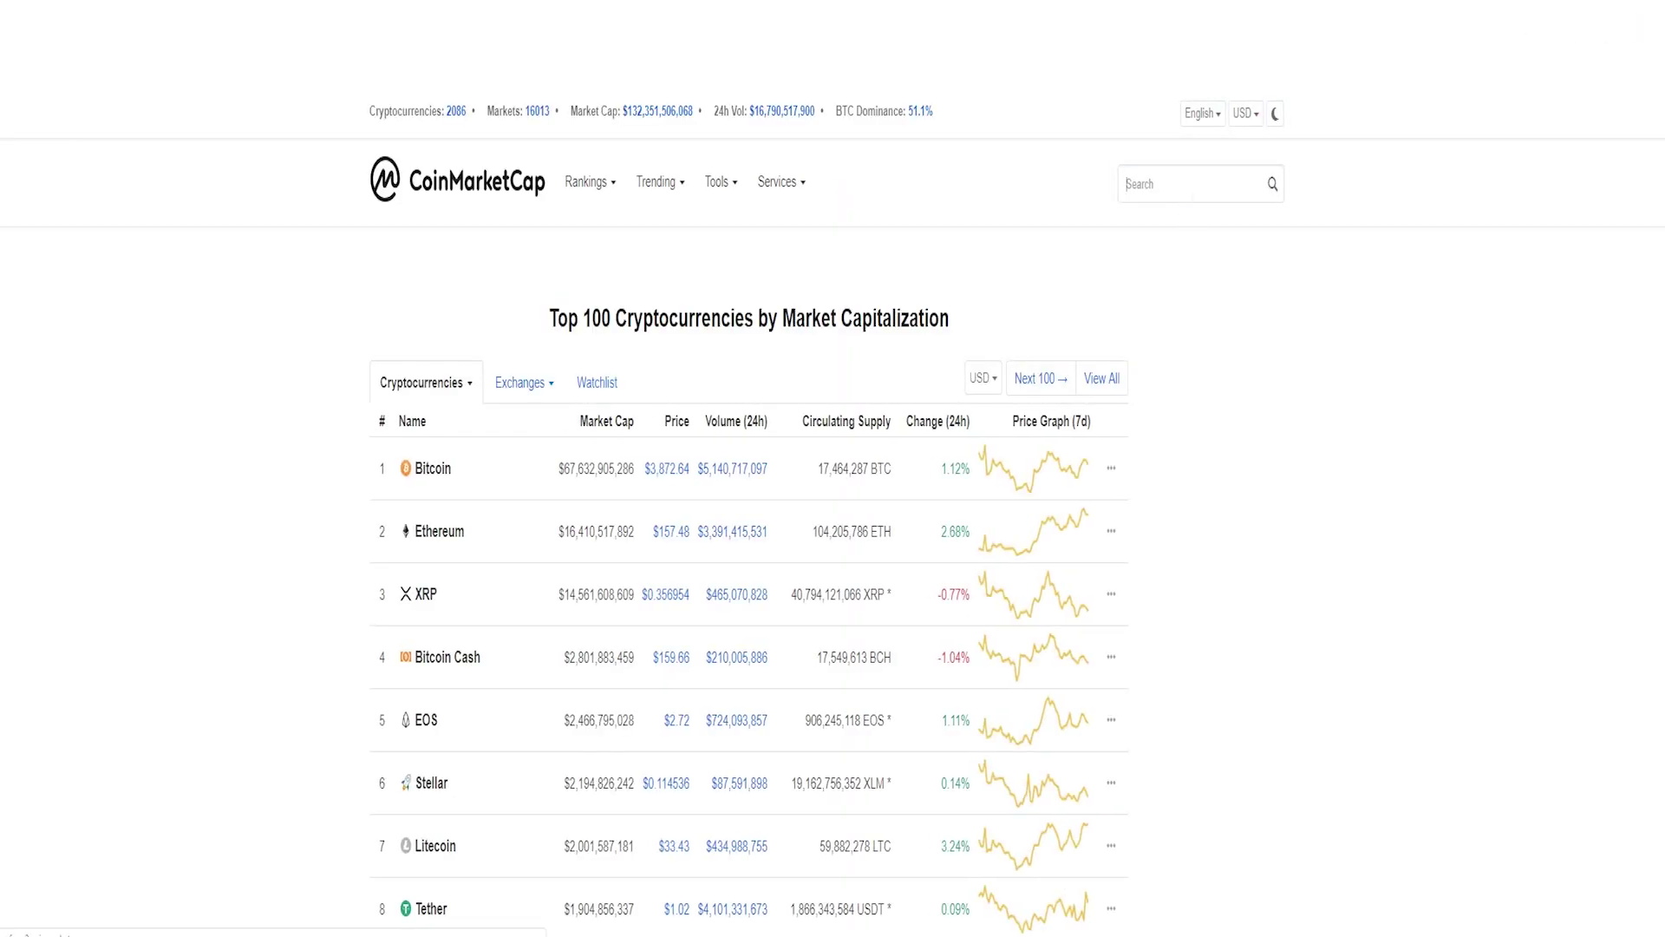
Step: Search CoinMarketCap for 'eth' and bring up link options for the Ethereum and Ethereum Classic results
click(1189, 195)
text(eth)
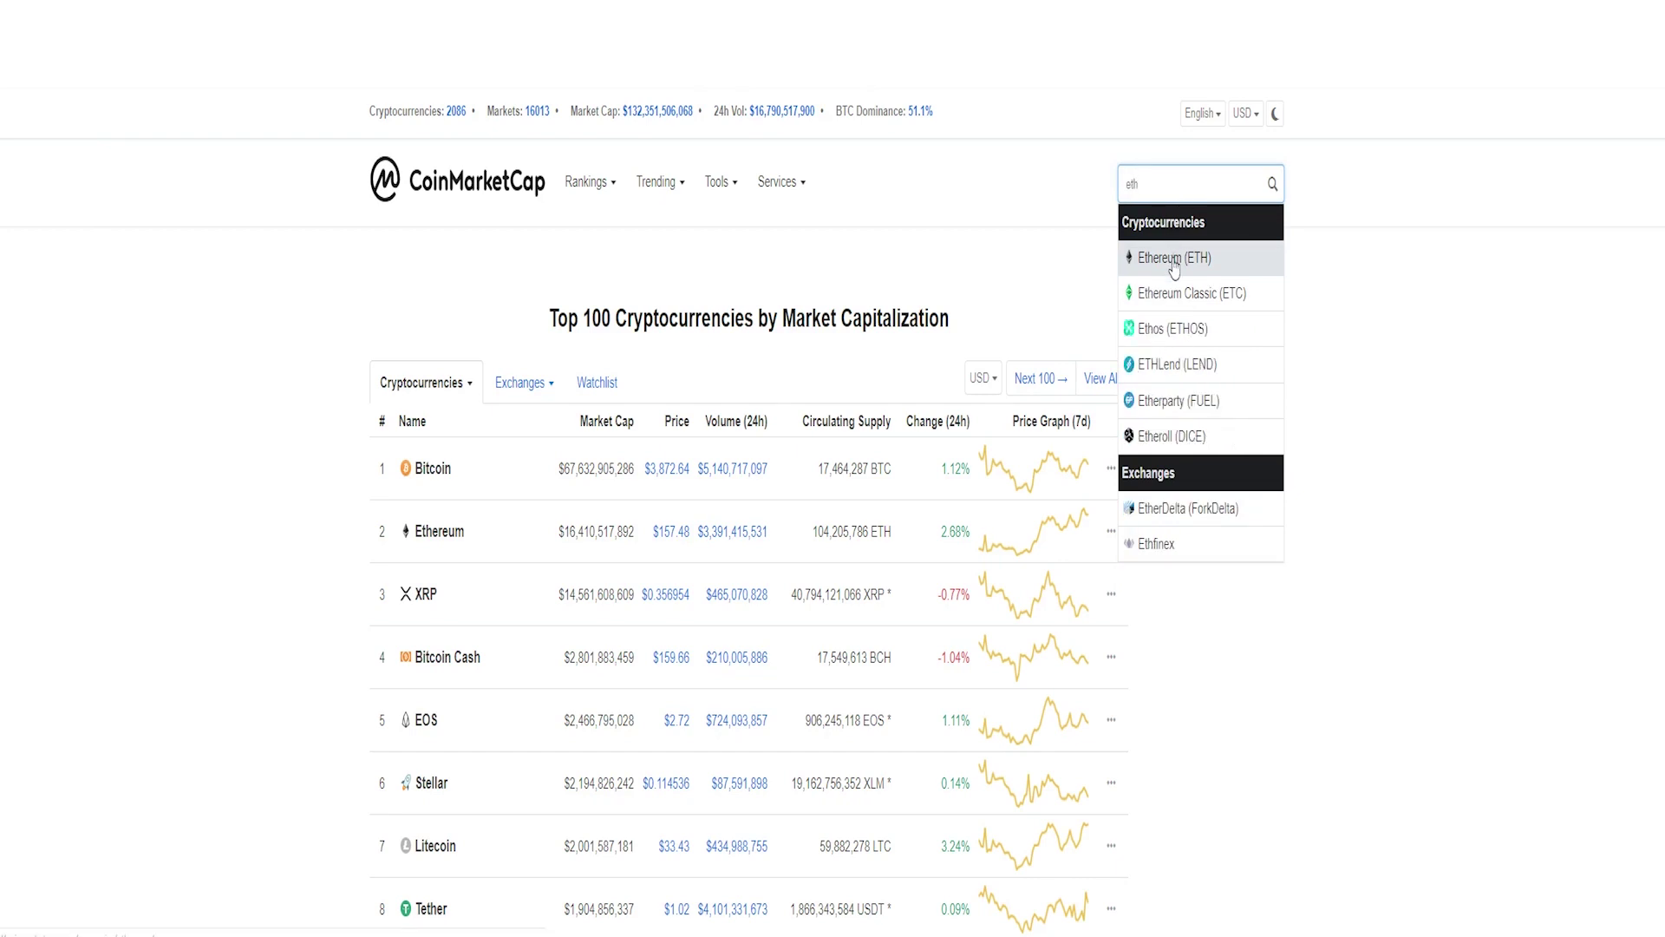
right_click(1174, 260)
key(Escape)
right_click(1184, 296)
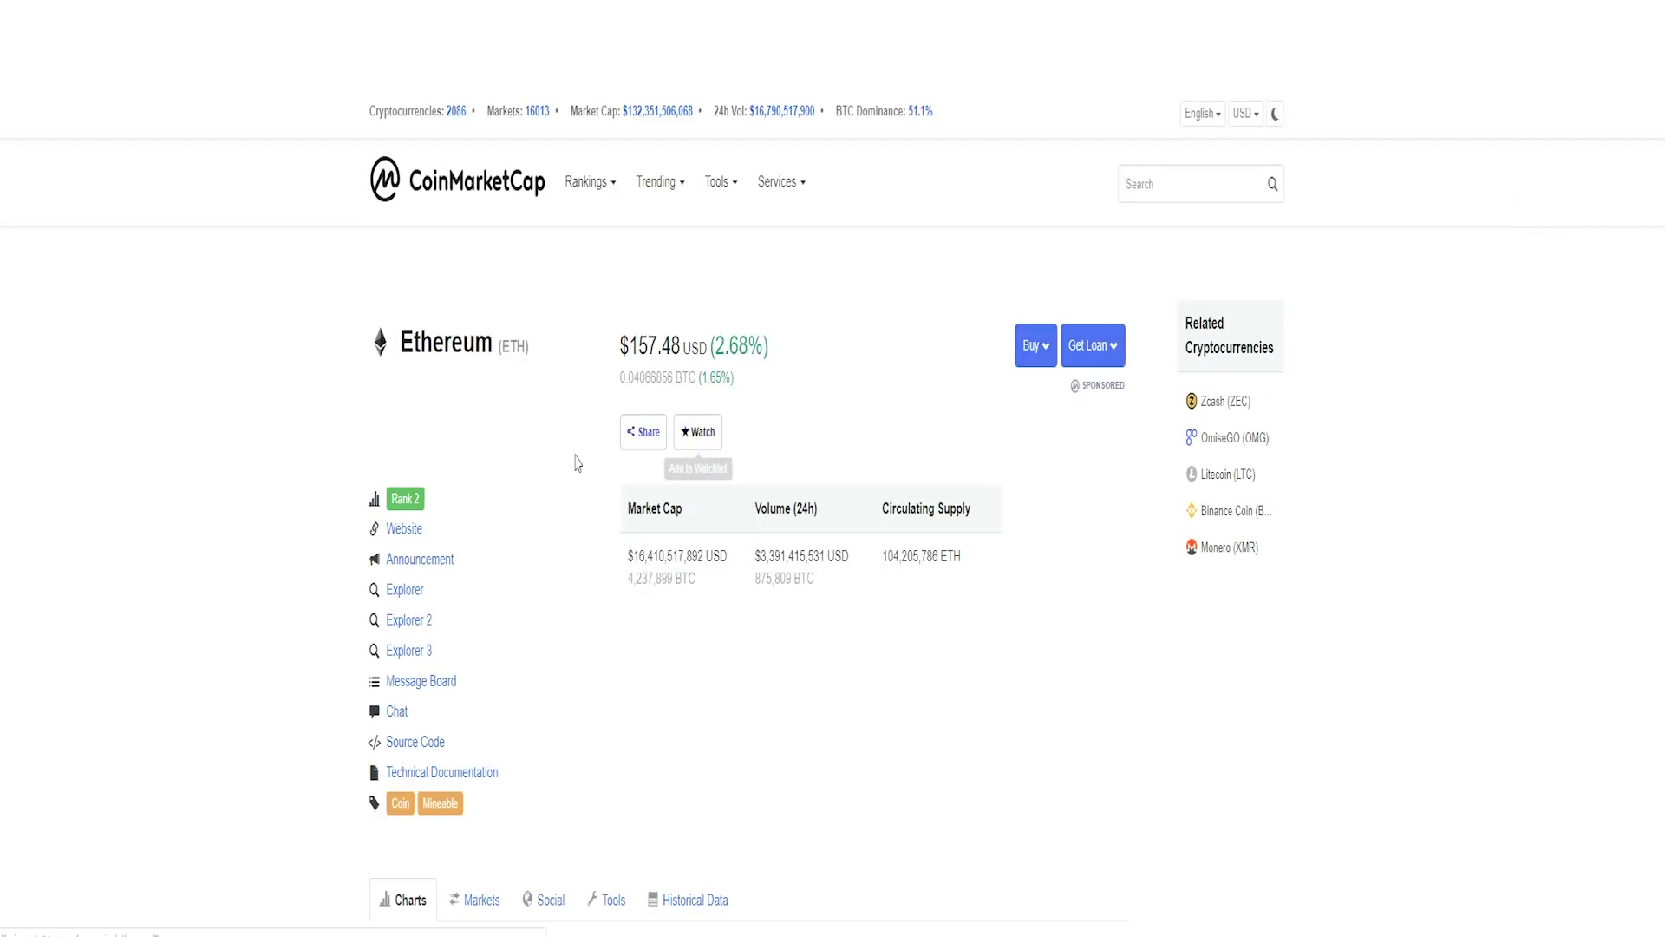
drag(620, 344, 773, 349)
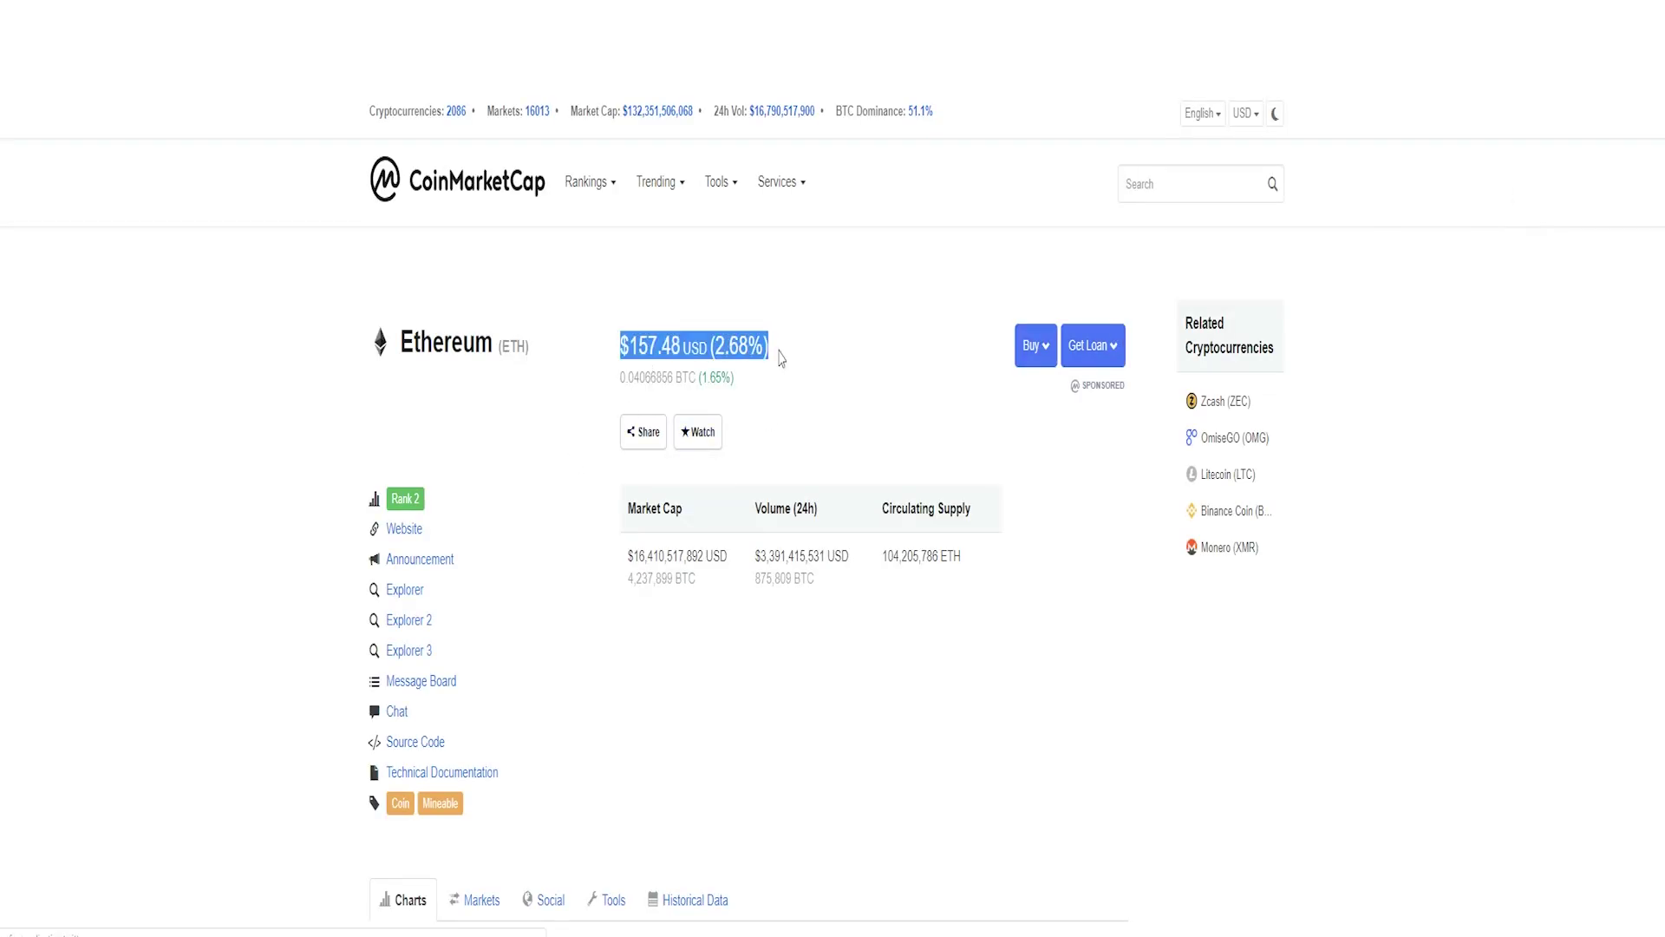
scroll(774, 392, down, 5)
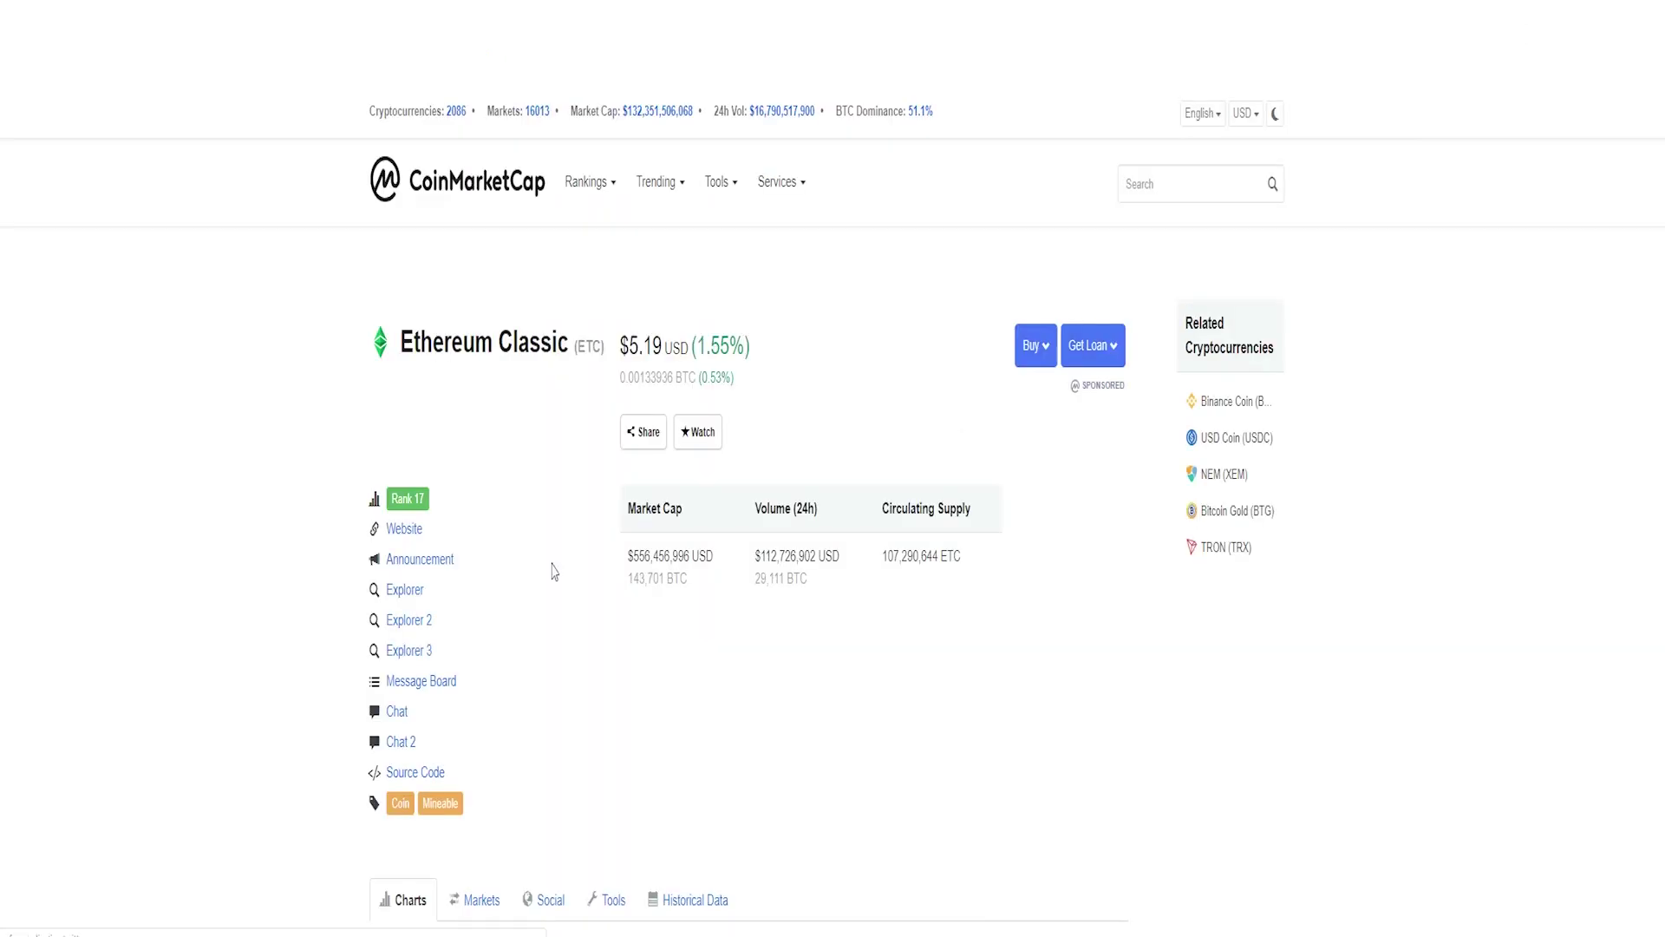
scroll(553, 572, down, 3)
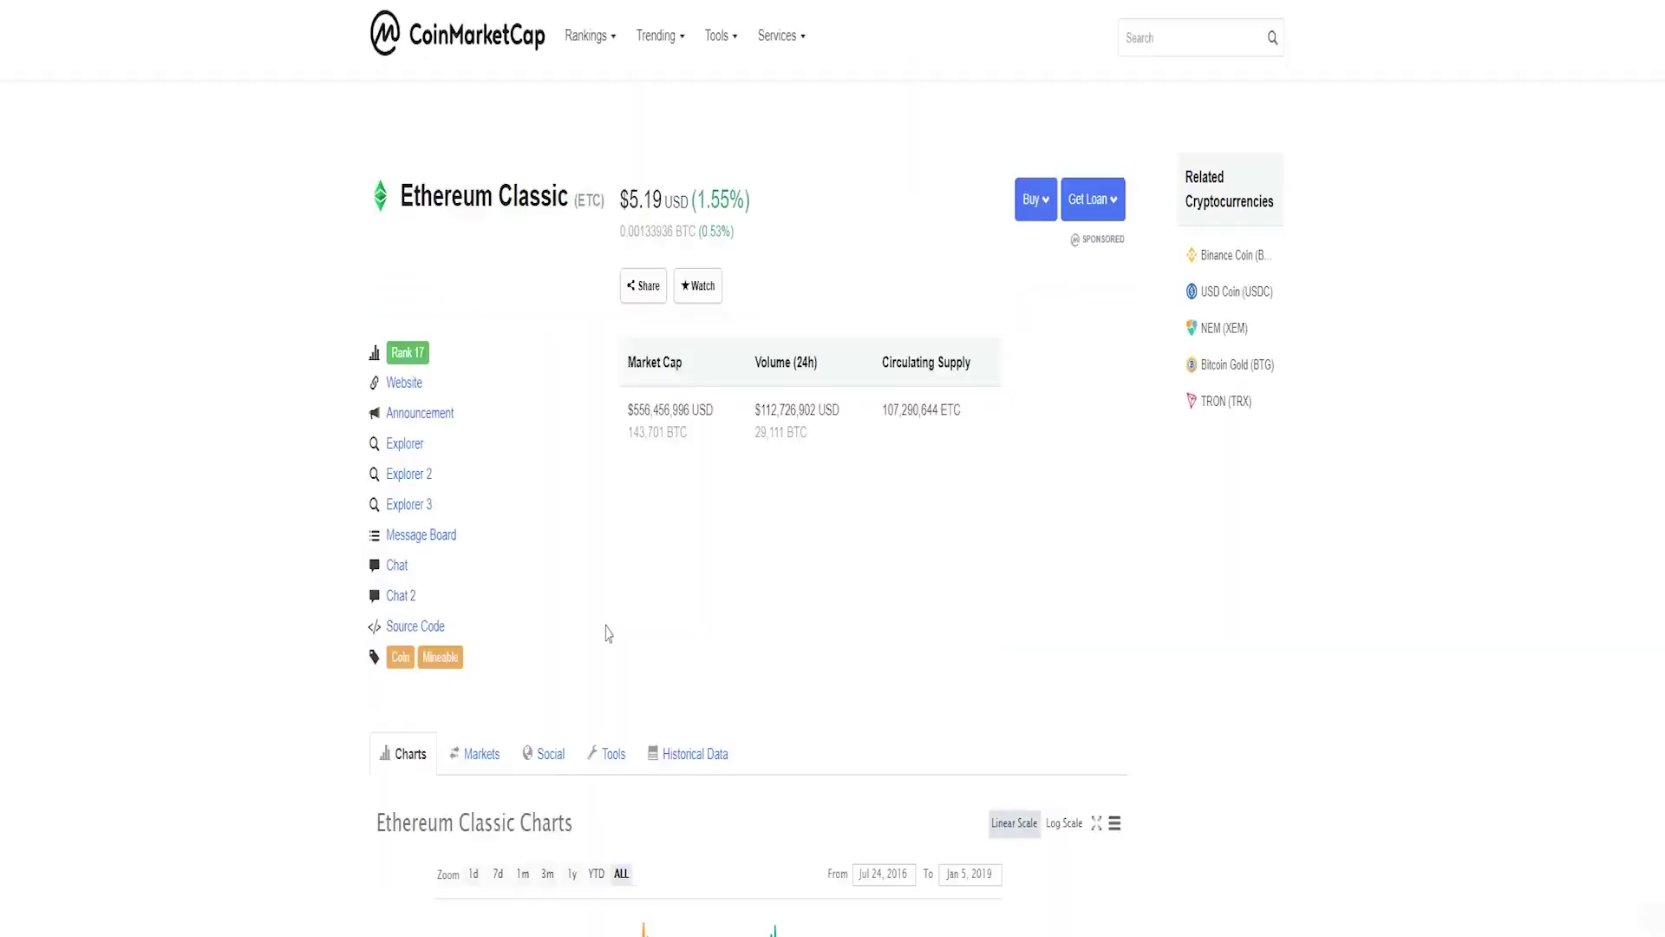
scroll(624, 193, down, 1)
scroll(678, 432, down, 3)
scroll(677, 432, down, 1)
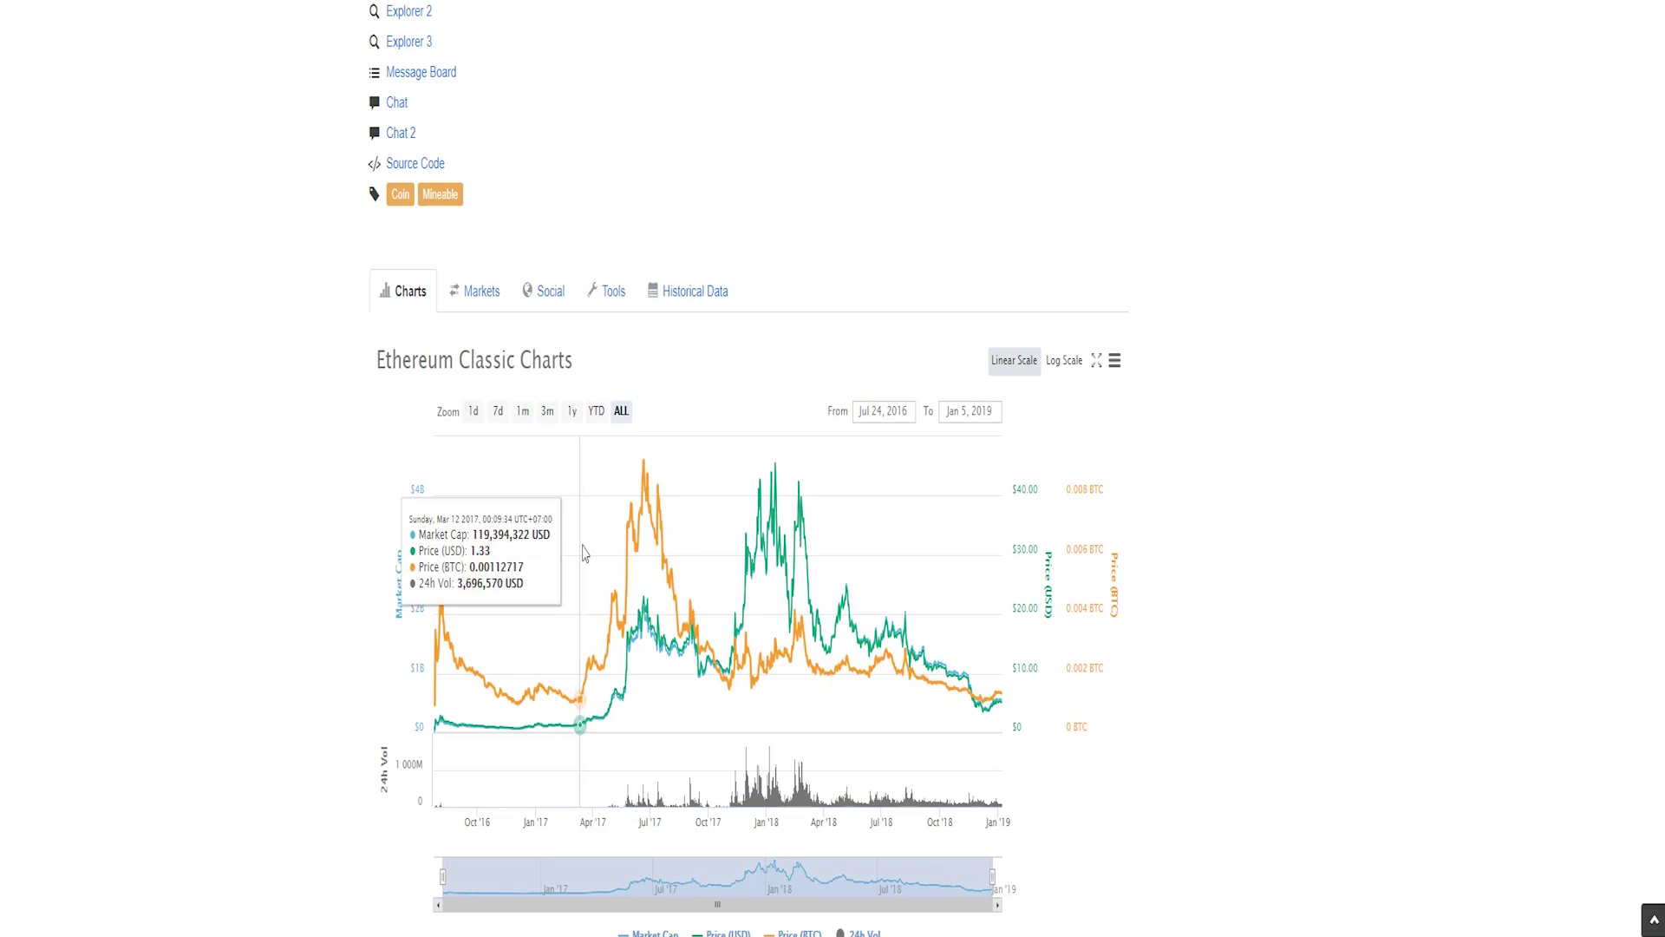